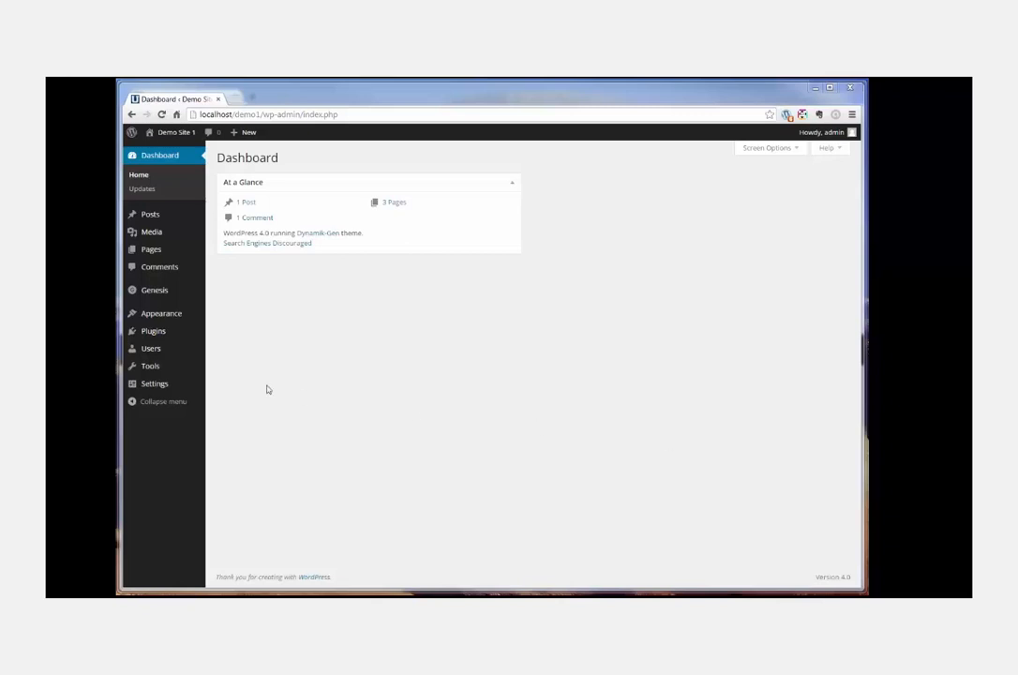
Step: Review the installed themes and the installed plugins of the site
mouse_move(165, 320)
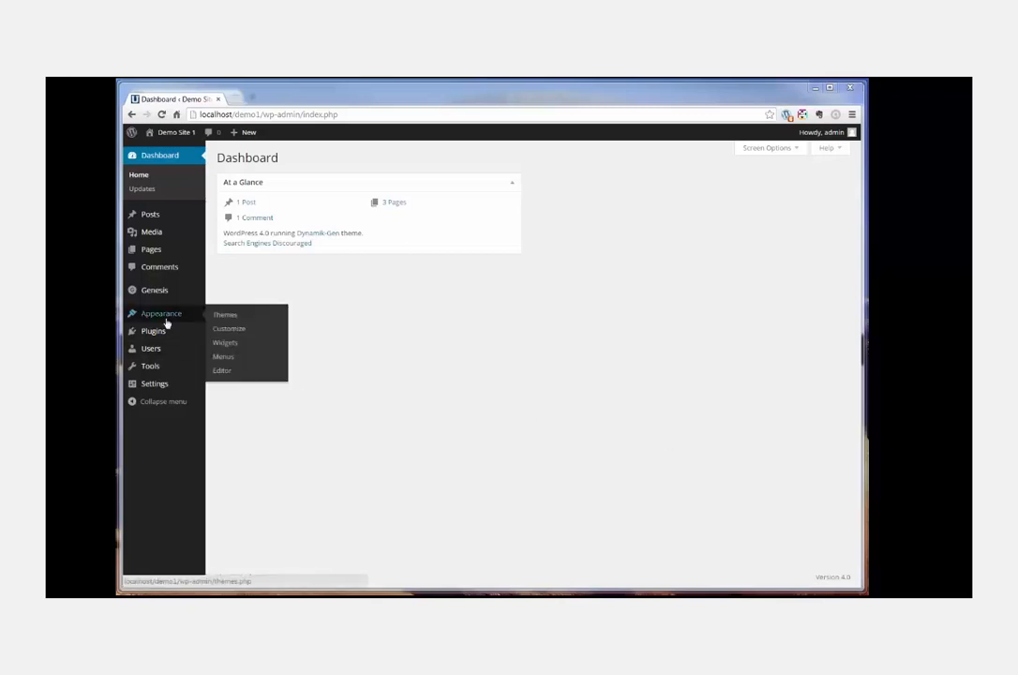
left_click(214, 319)
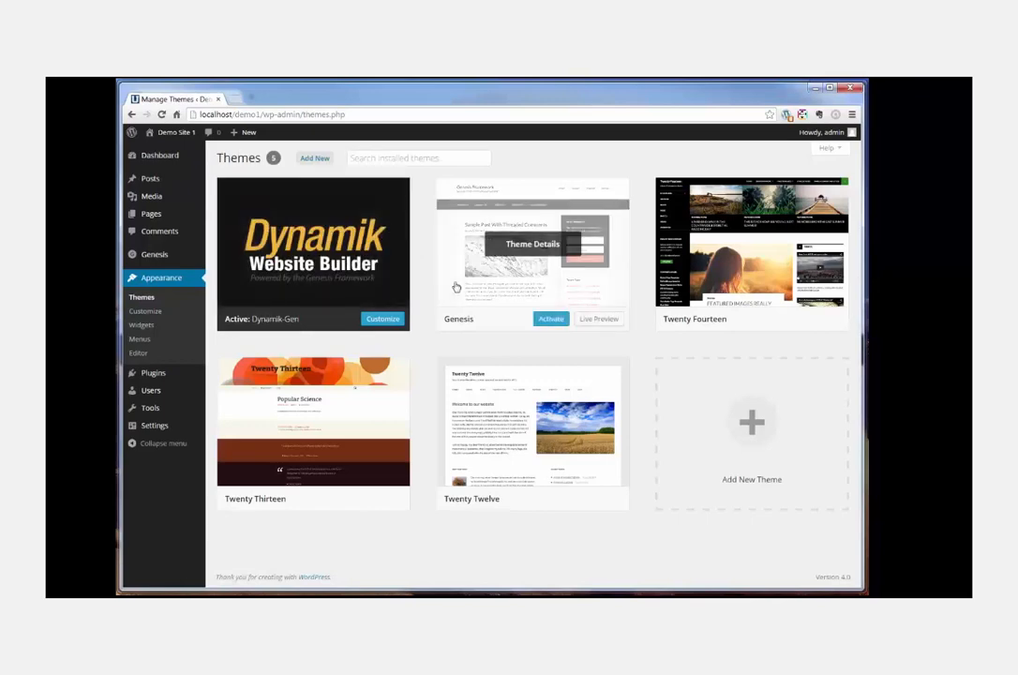
mouse_move(152, 373)
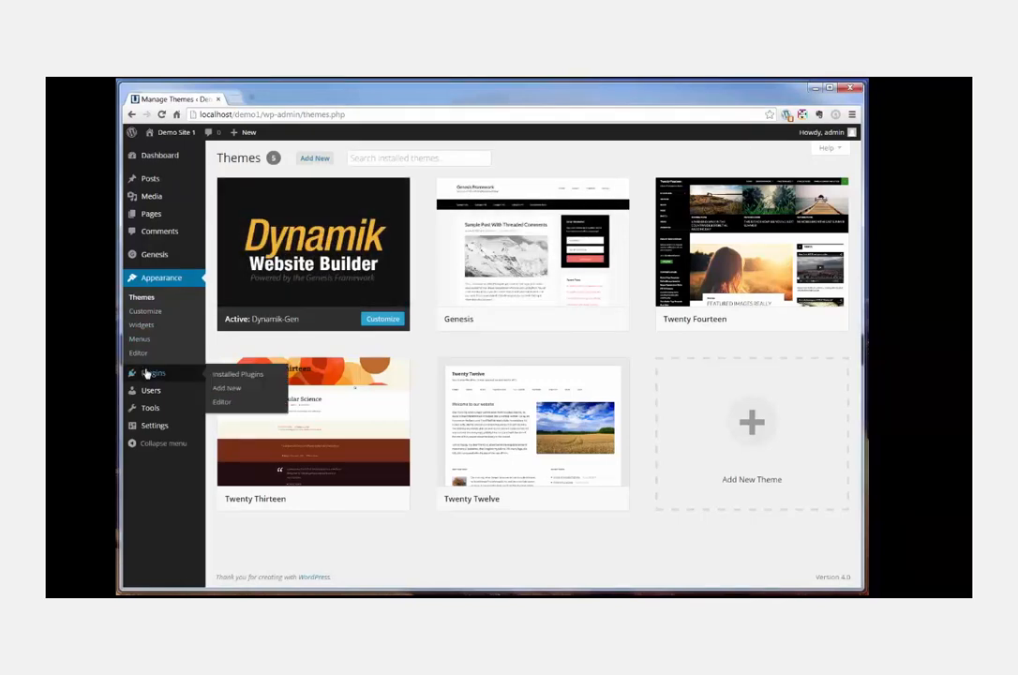
left_click(245, 376)
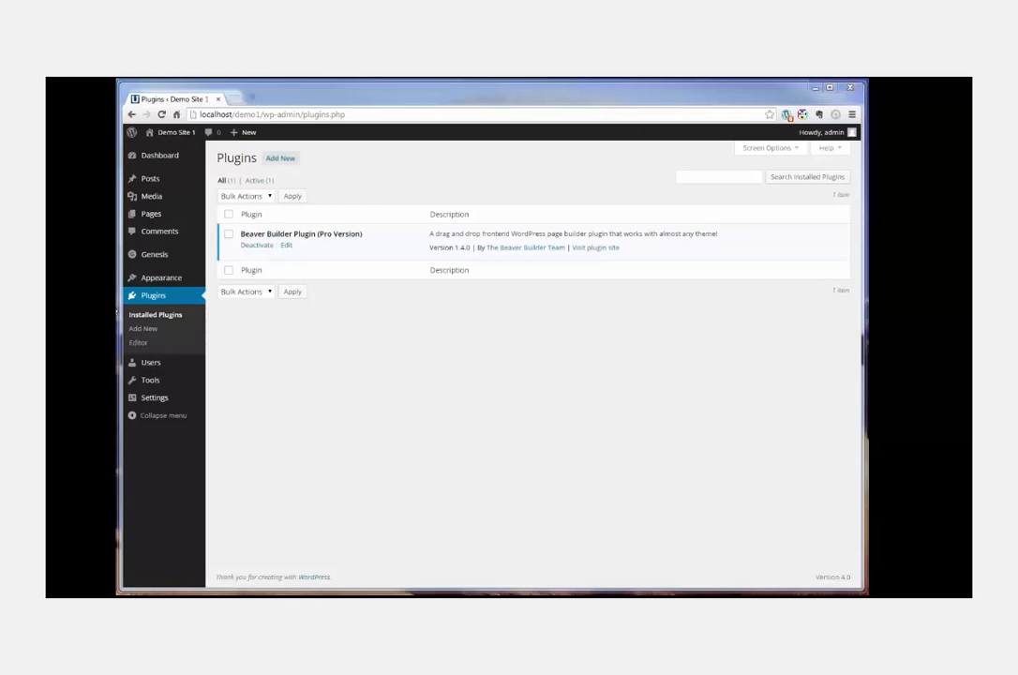
Step: Open the About page for editing and examine its content, SEO and layout settings
left_click(150, 215)
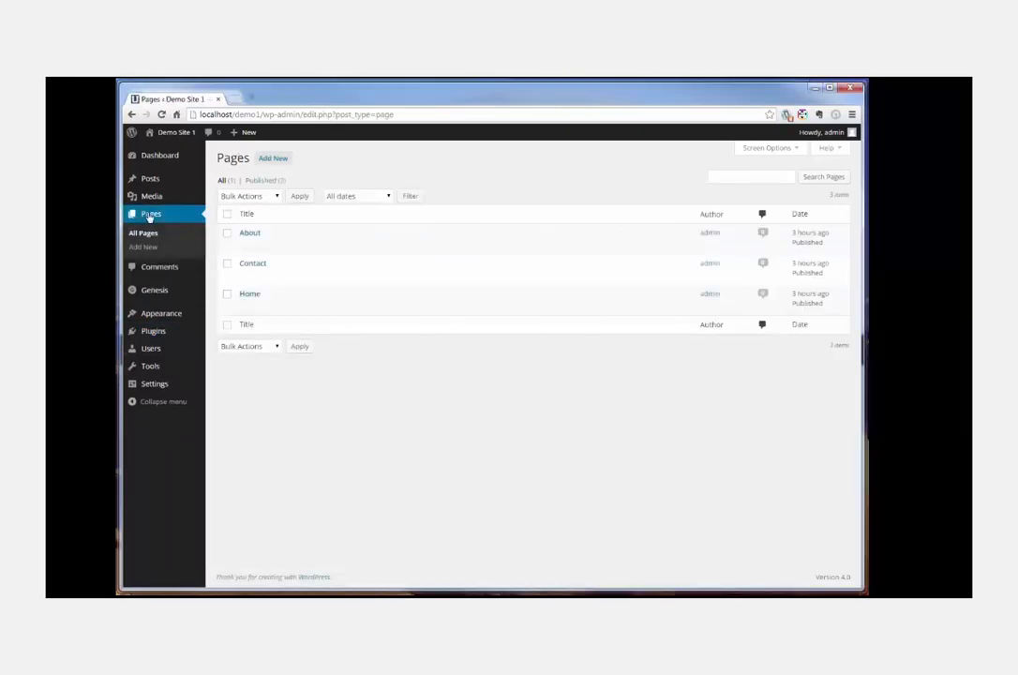
left_click(250, 235)
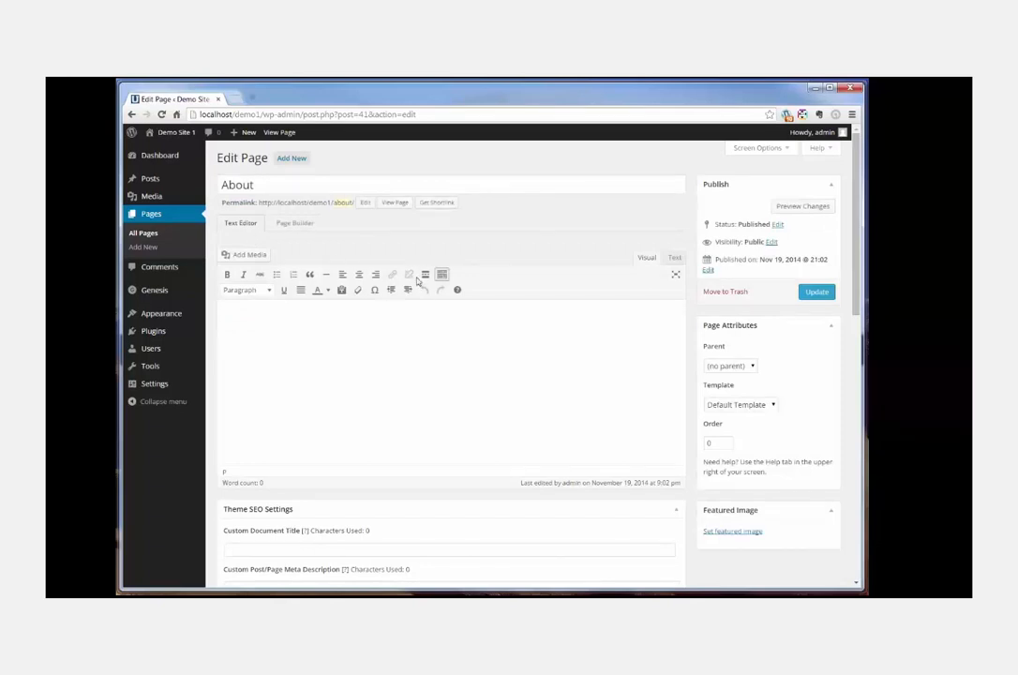
scroll(625, 339, "down", 5)
scroll(625, 338, "down", 3)
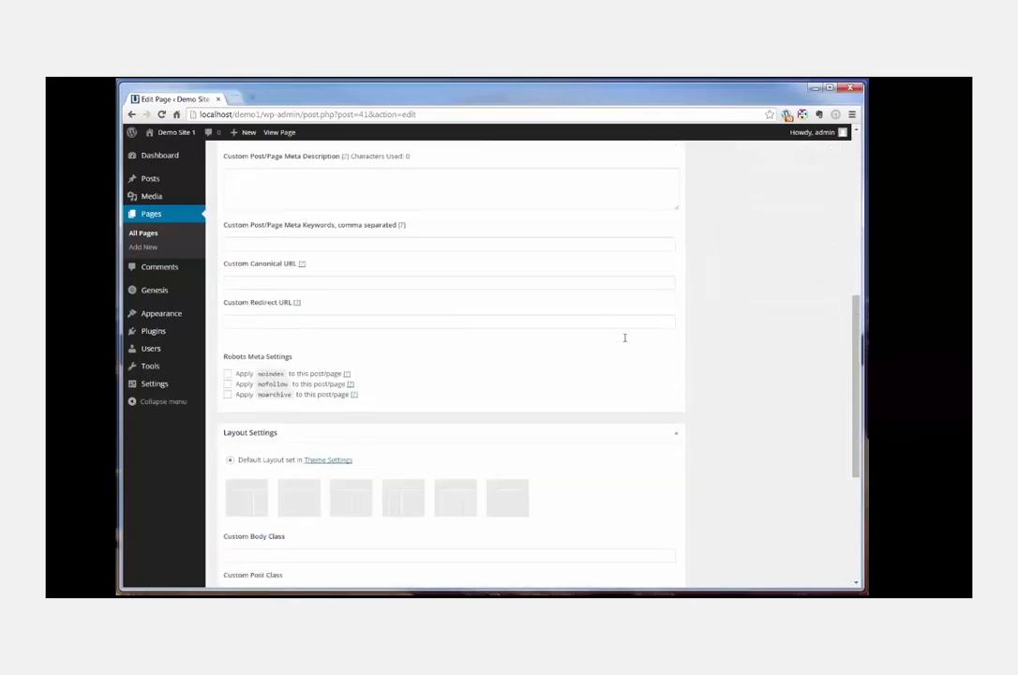
scroll(536, 307, "up", 8)
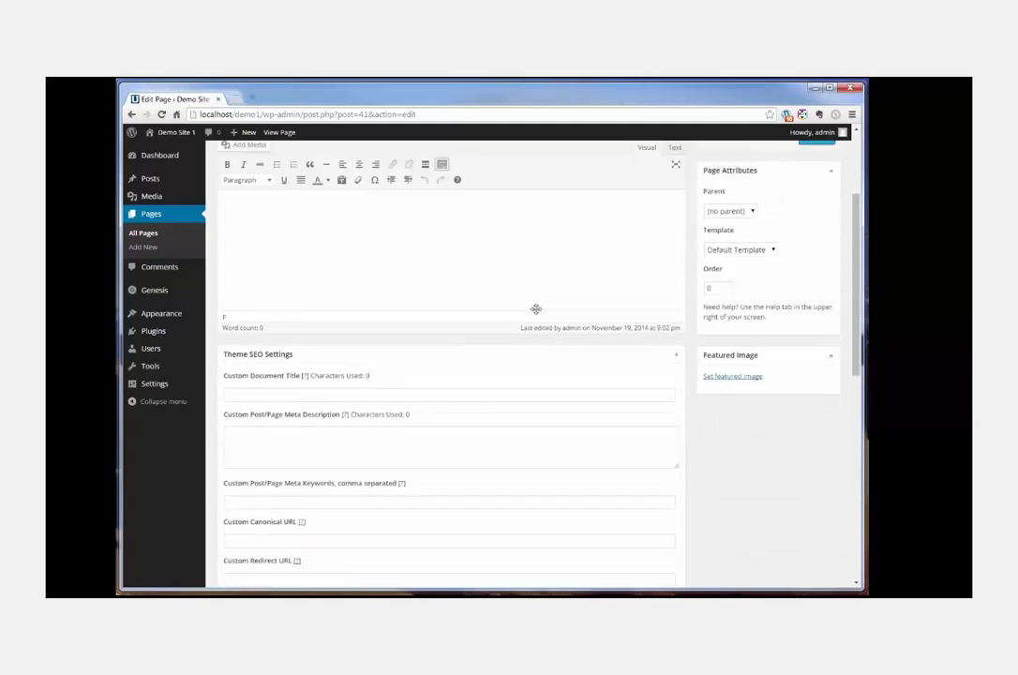
Step: Examine the Contact page's layout settings and the default layout in the Genesis theme settings
left_click(160, 213)
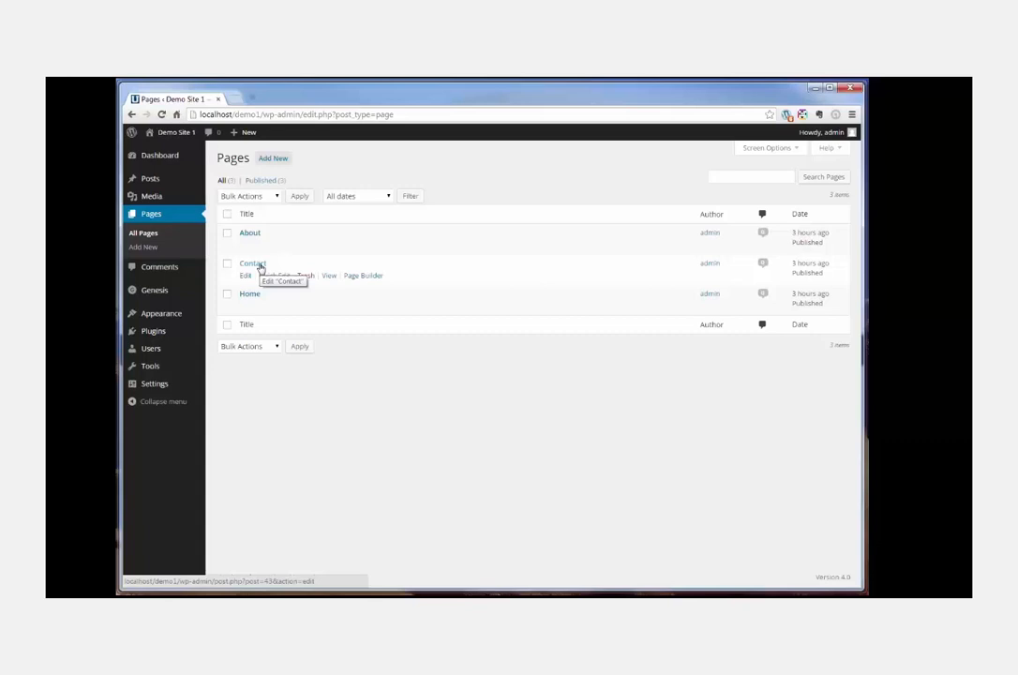
left_click(261, 268)
scroll(422, 306, "down", 5)
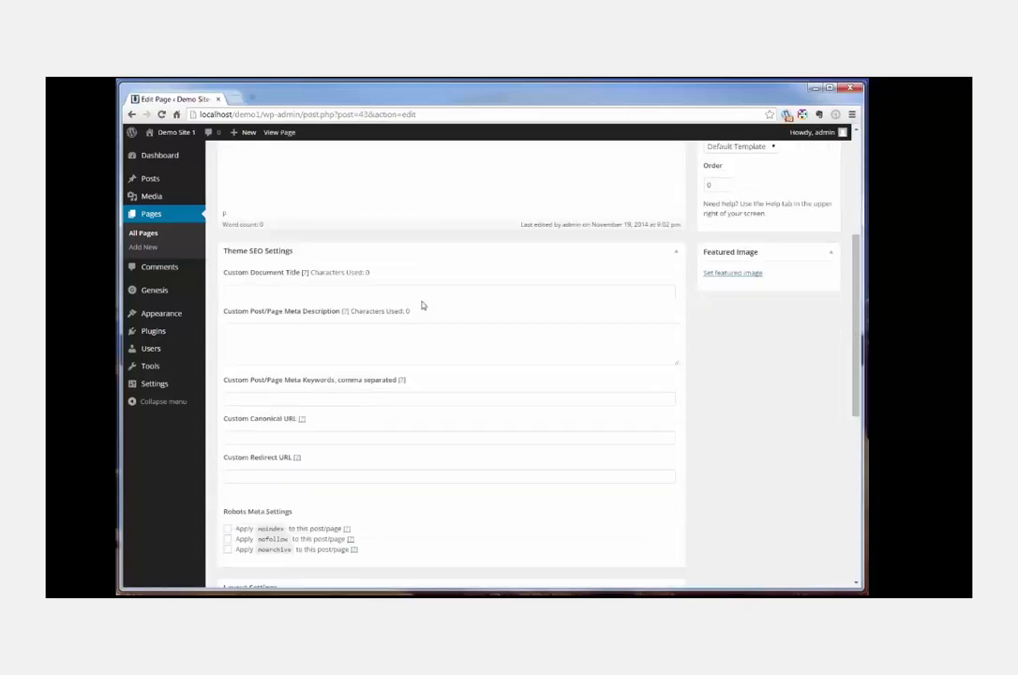
scroll(421, 305, "down", 3)
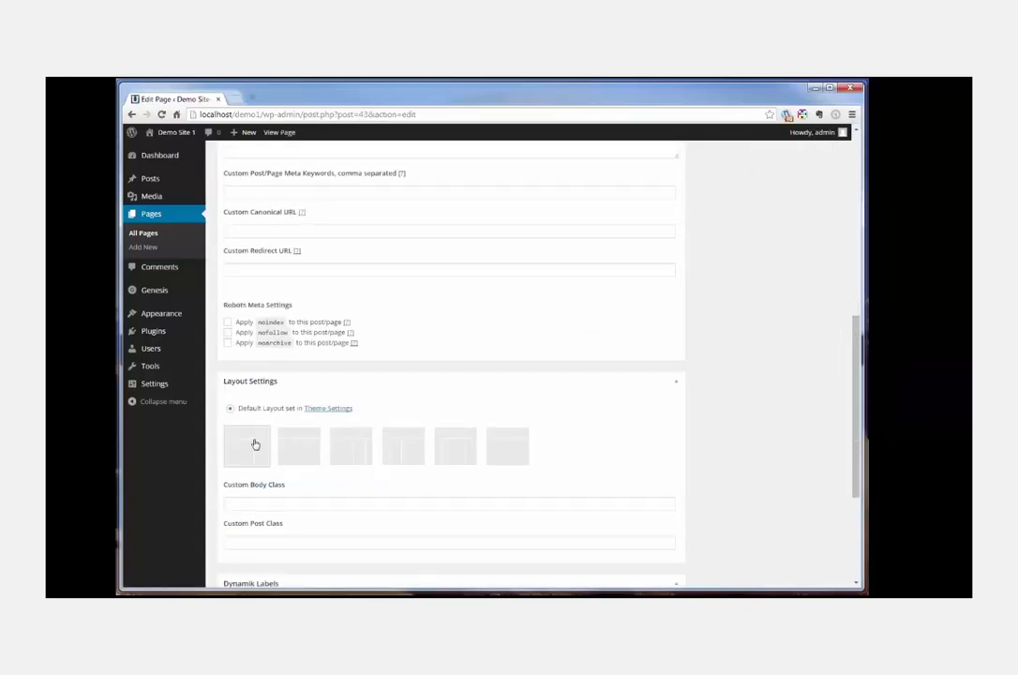
left_click(327, 409)
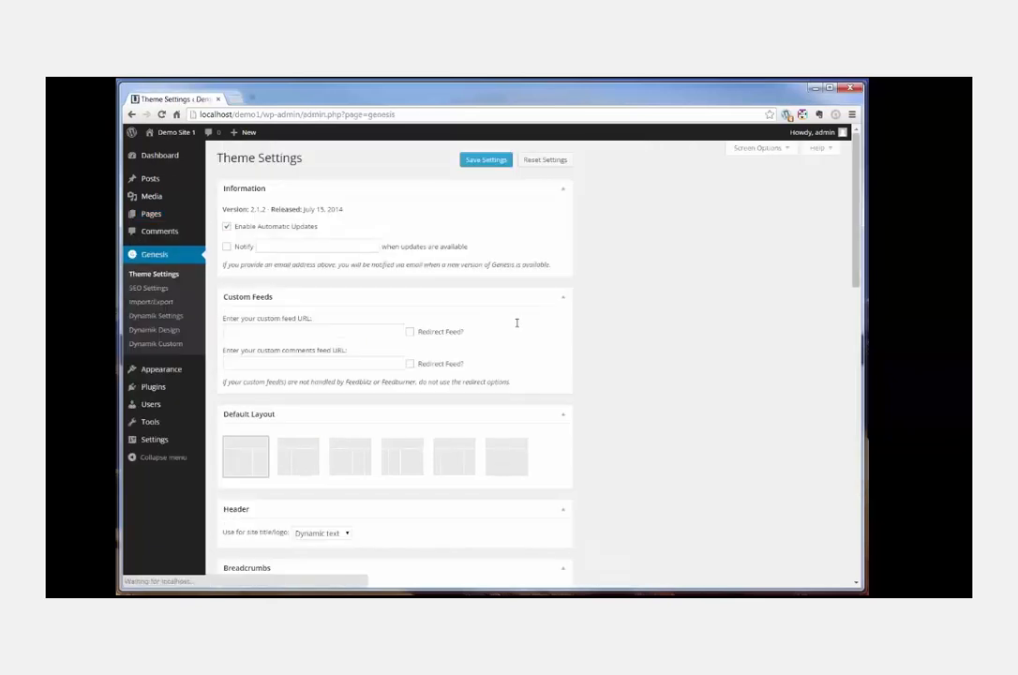
scroll(642, 345, "down", 1)
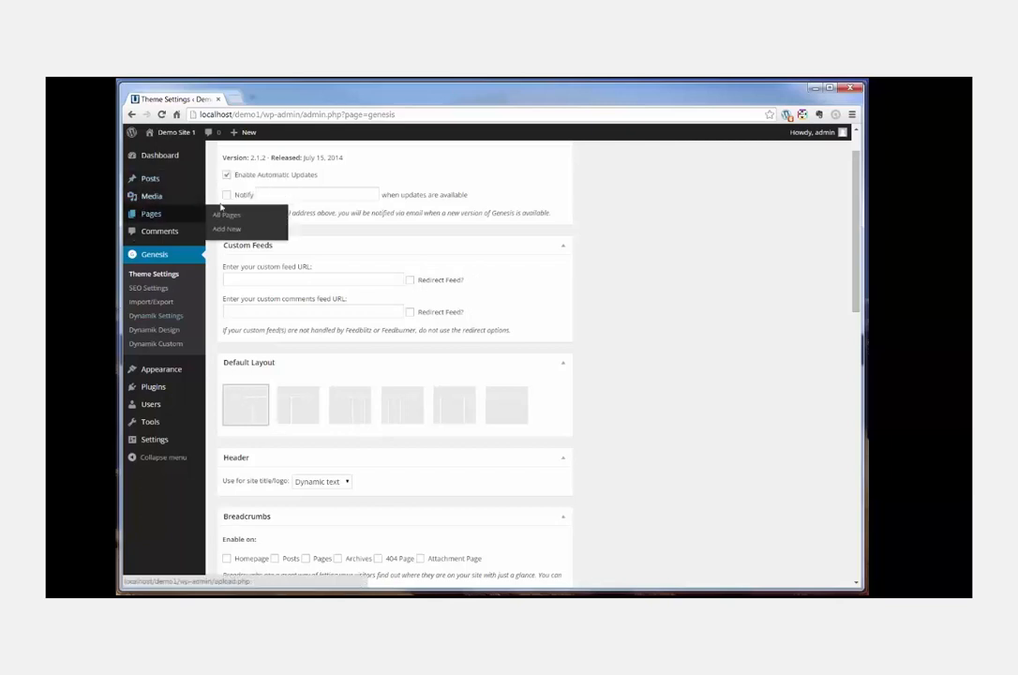
Step: Open the Home page for editing and examine its content and layout settings
left_click(229, 215)
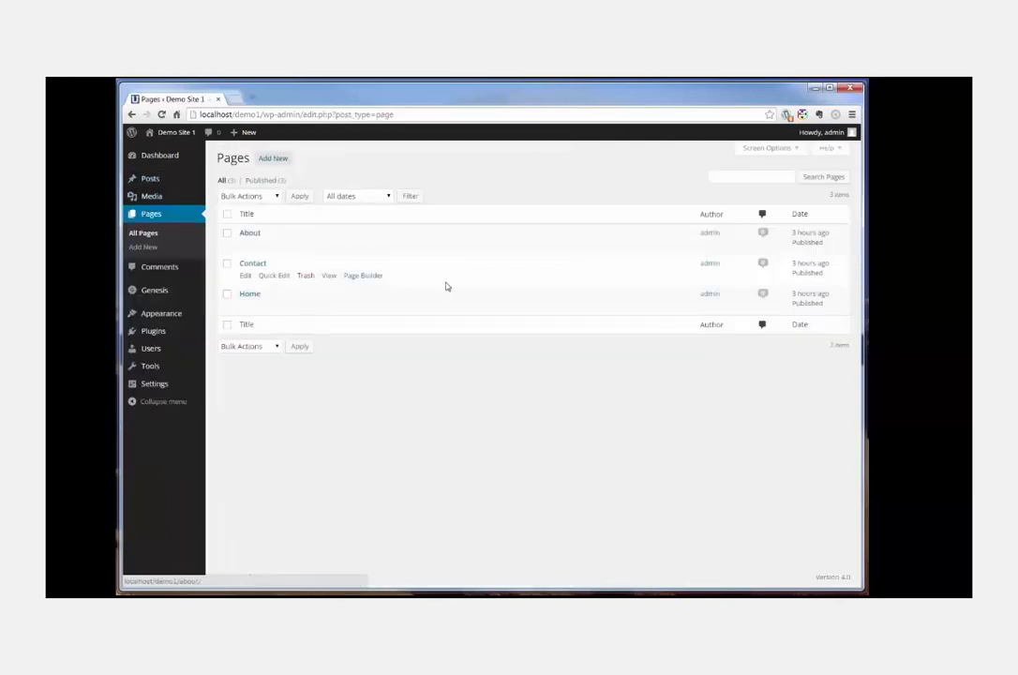
left_click(251, 294)
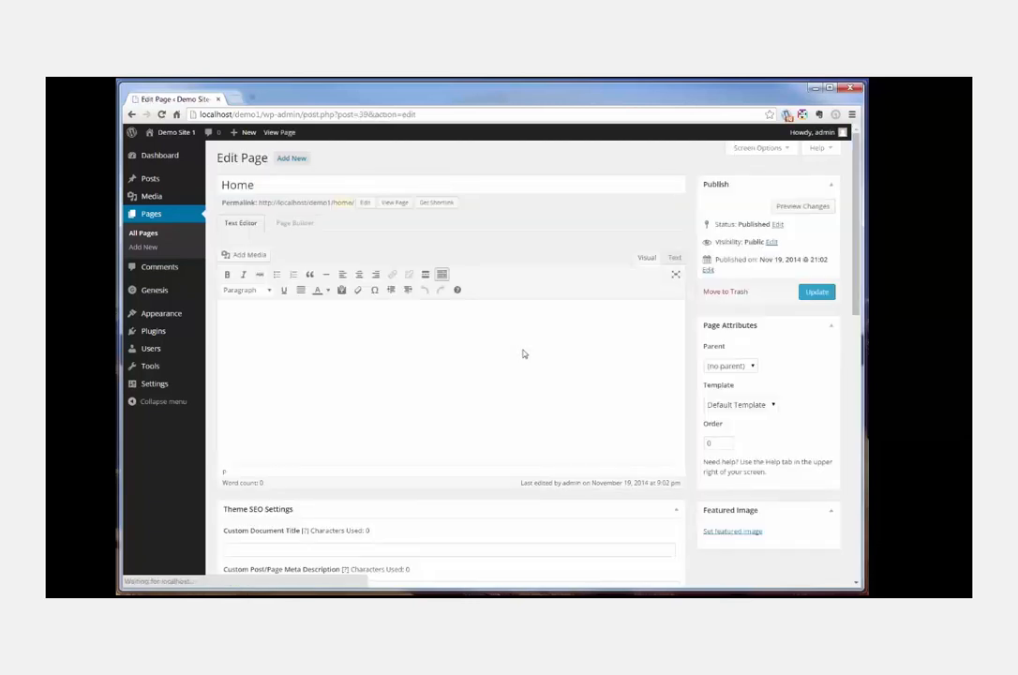
scroll(522, 353, "down", 8)
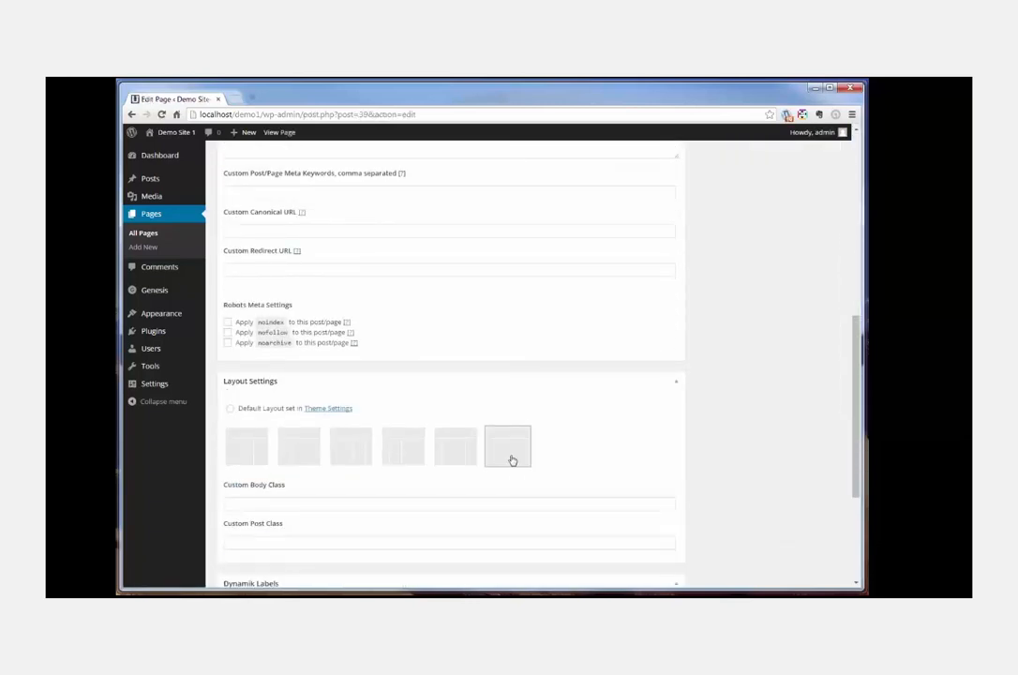
scroll(743, 442, "up", 10)
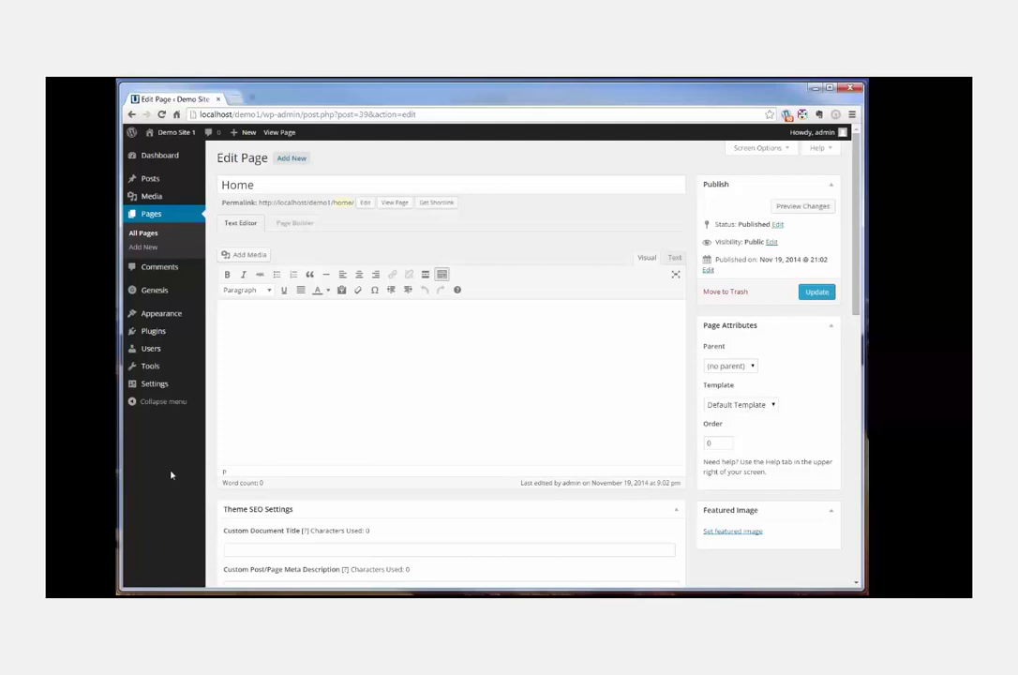
Step: Review the list of posts and the site's front end in the other browser, and return to the WordPress admin
left_click(147, 183)
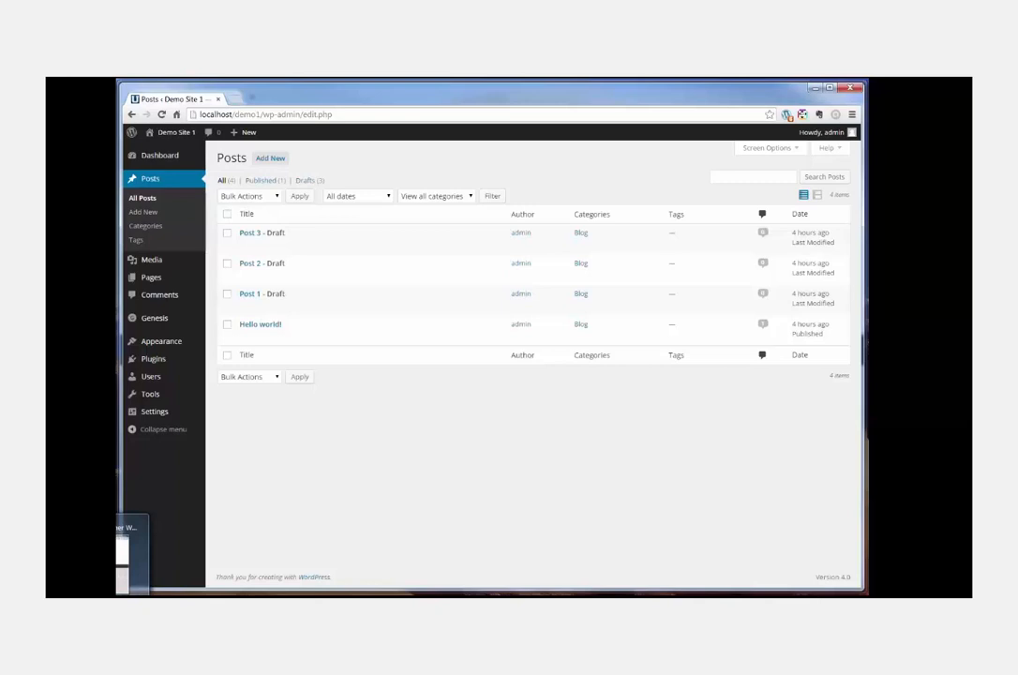
left_click(103, 605)
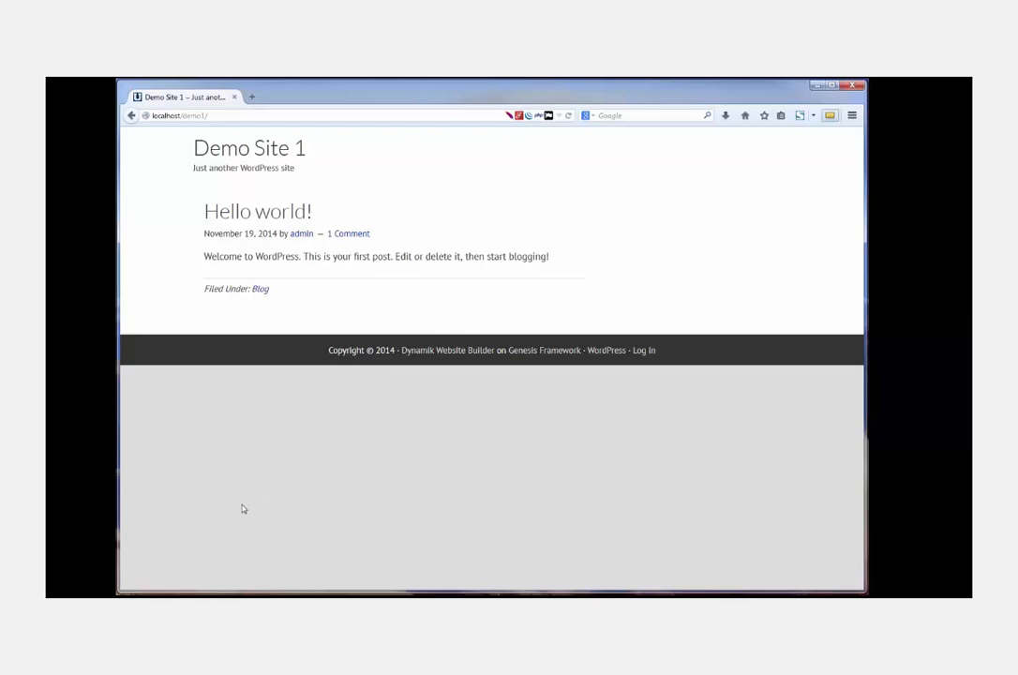
mouse_move(117, 596)
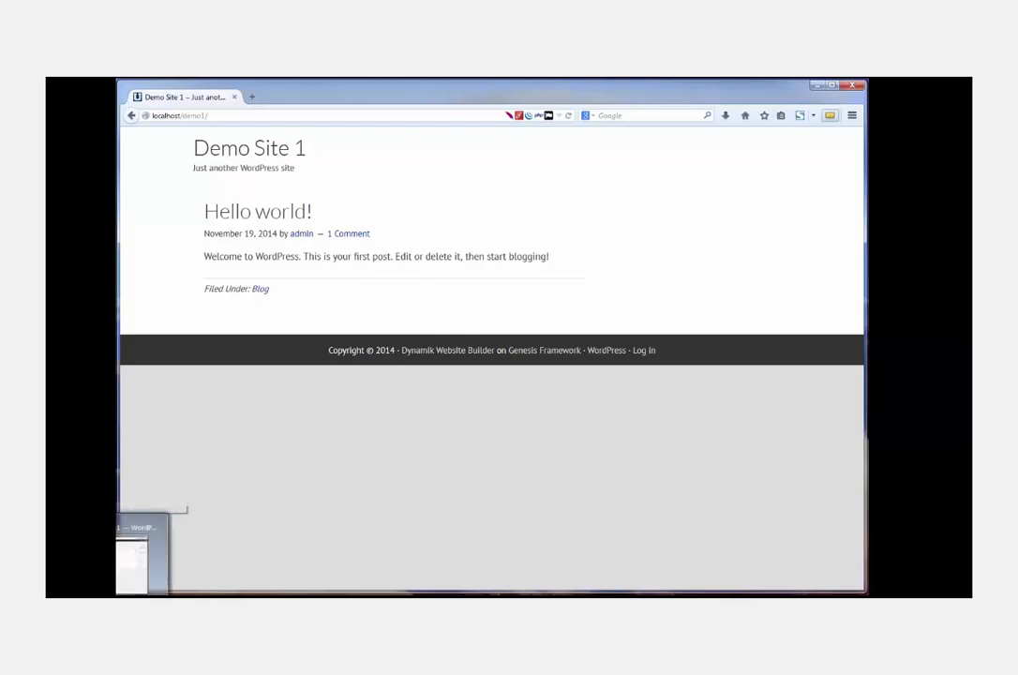
left_click(129, 566)
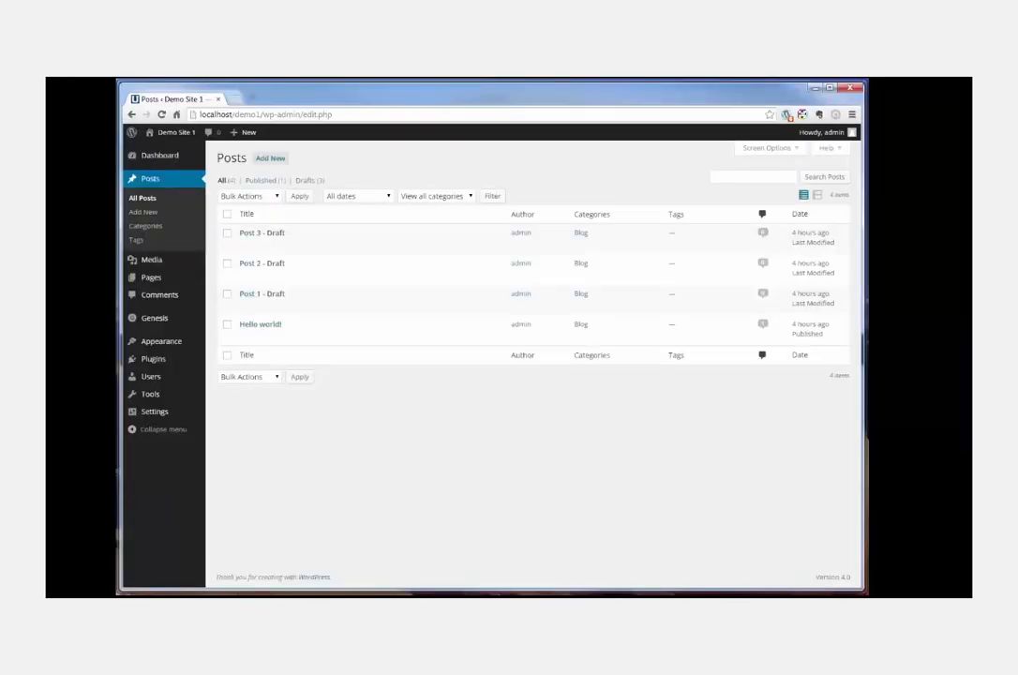
Step: Set the front page to display the static page Home in the Reading settings and save the changes
mouse_move(158, 419)
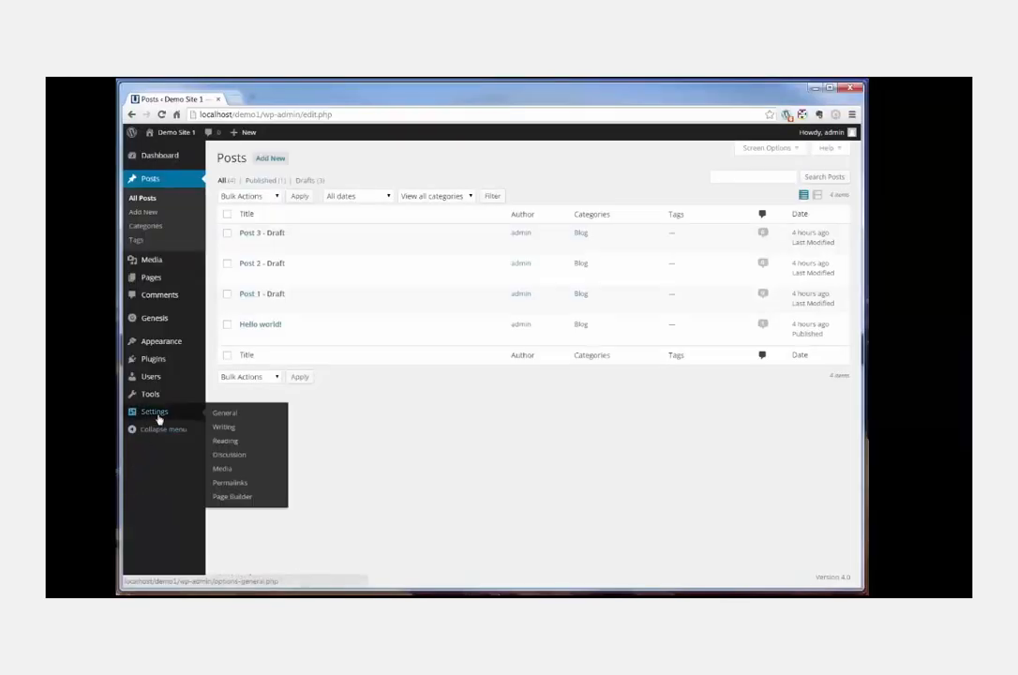
left_click(226, 442)
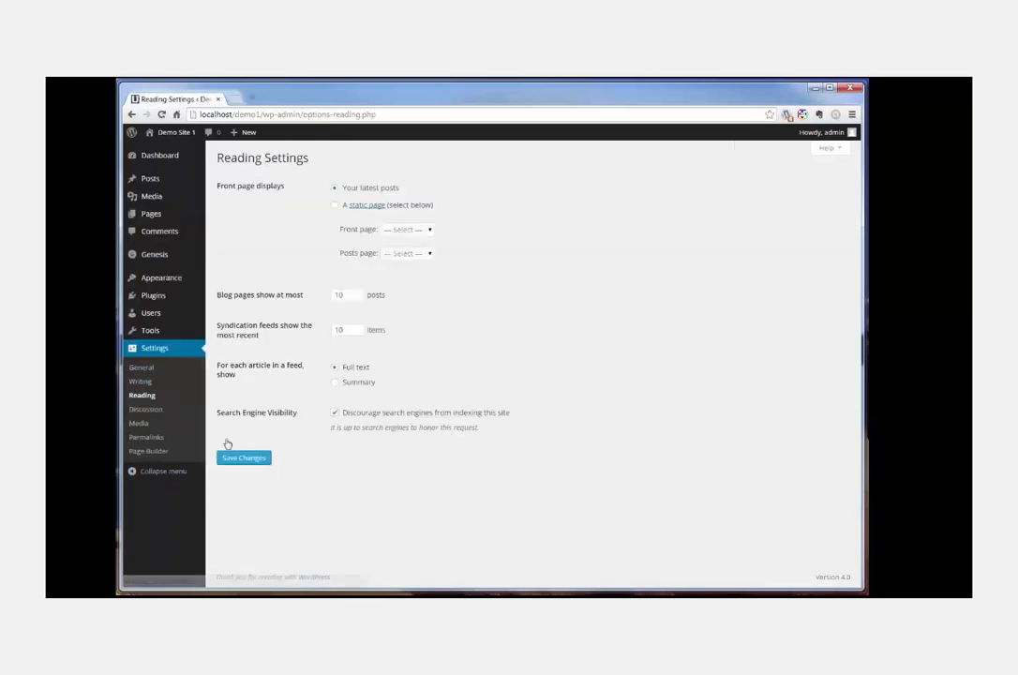
left_click(334, 205)
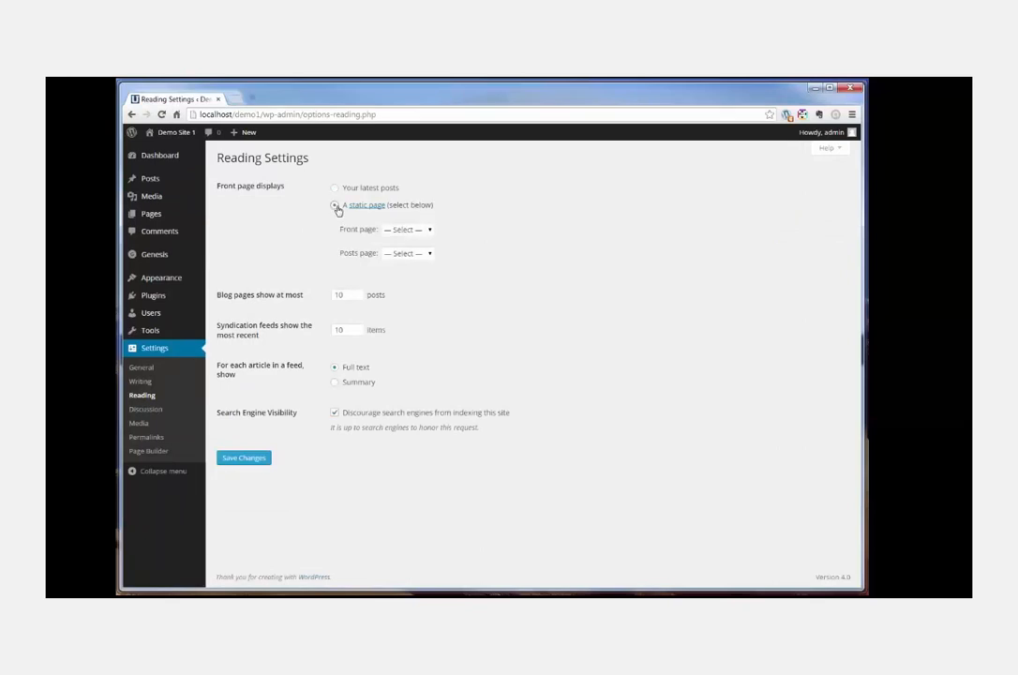
left_click(418, 230)
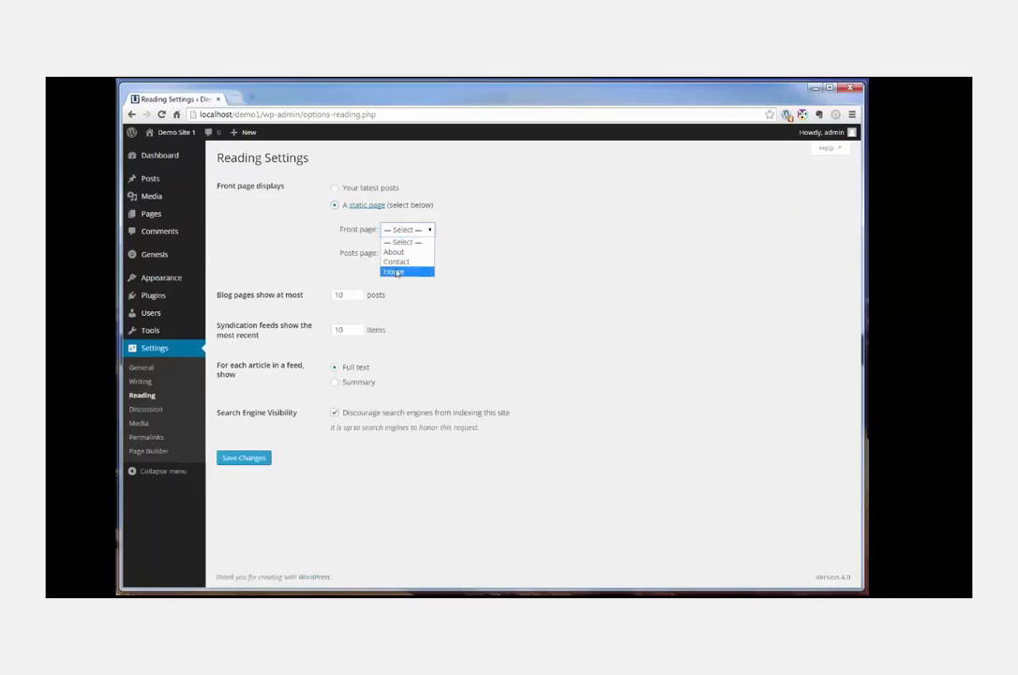
left_click(396, 271)
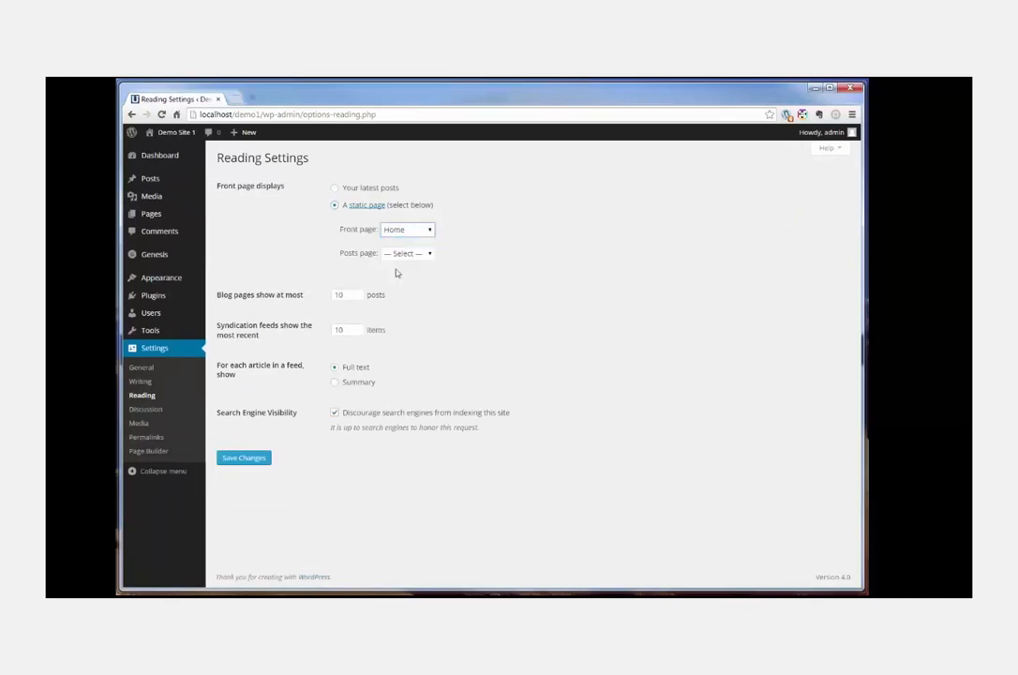
left_click(246, 459)
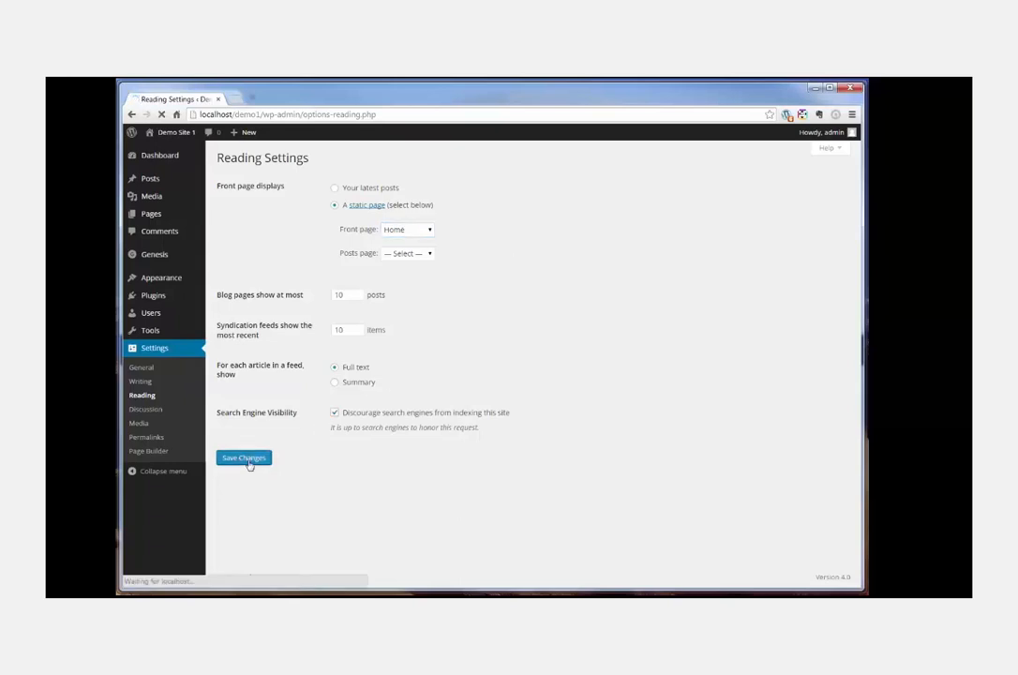
Step: Save the permalink settings with the Post name structure
left_click(154, 437)
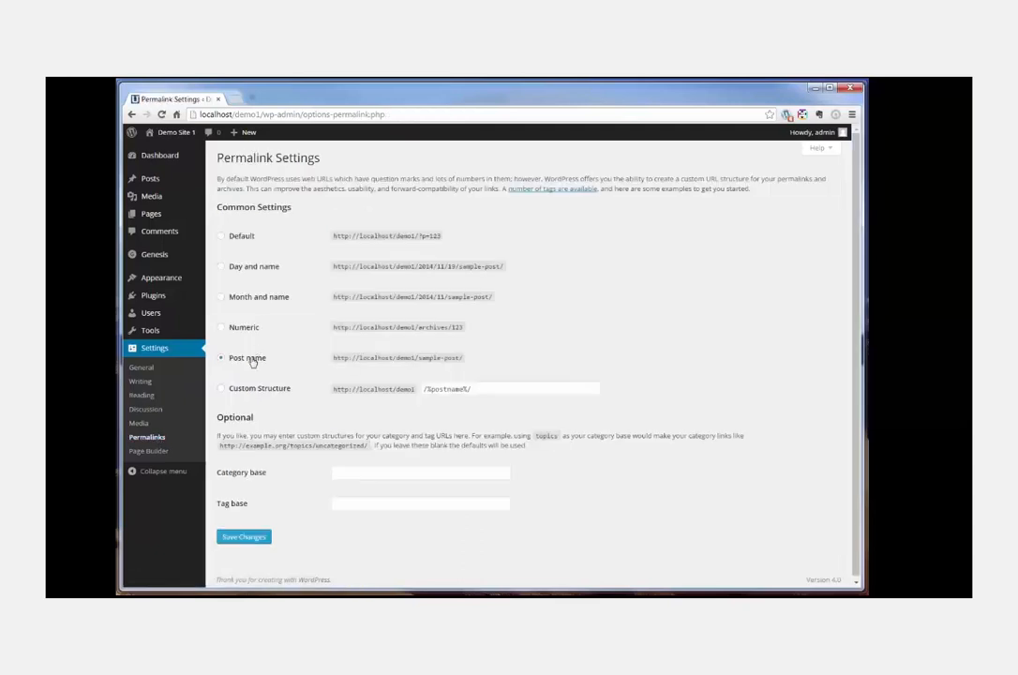
left_click(246, 536)
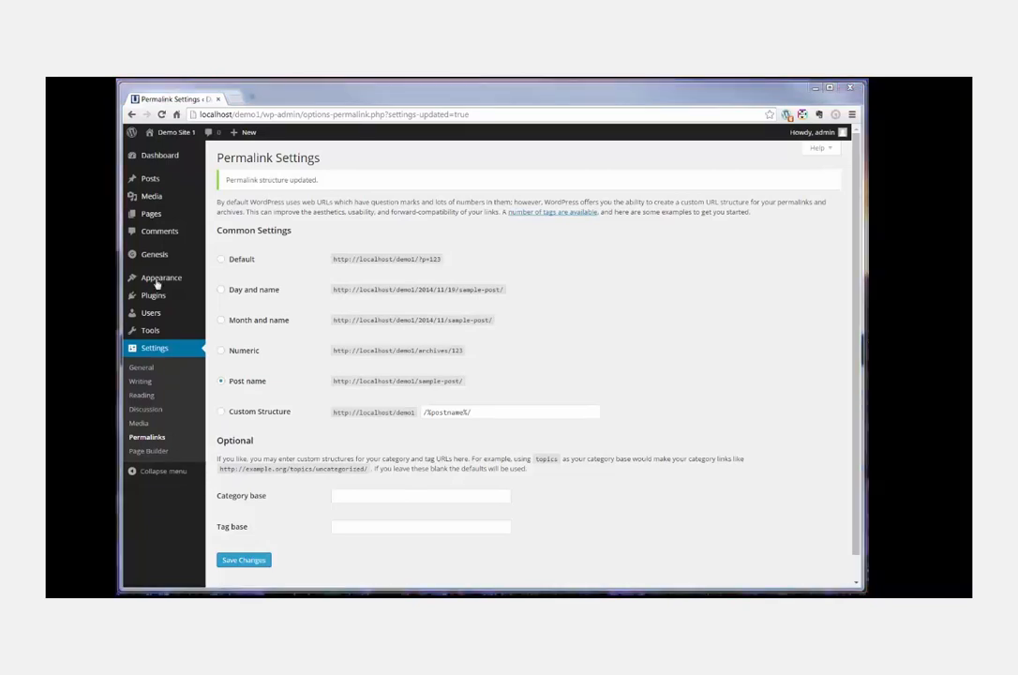
Step: Create a navigation menu named MainMenu and assign it to the Primary Navigation Menu location
mouse_move(191, 285)
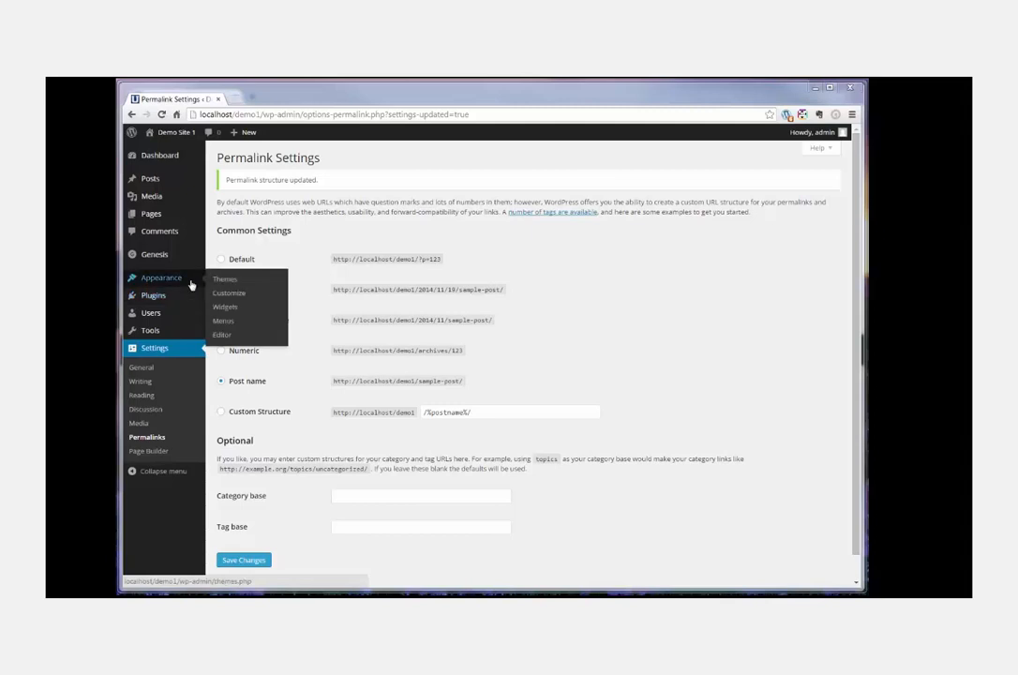
left_click(224, 322)
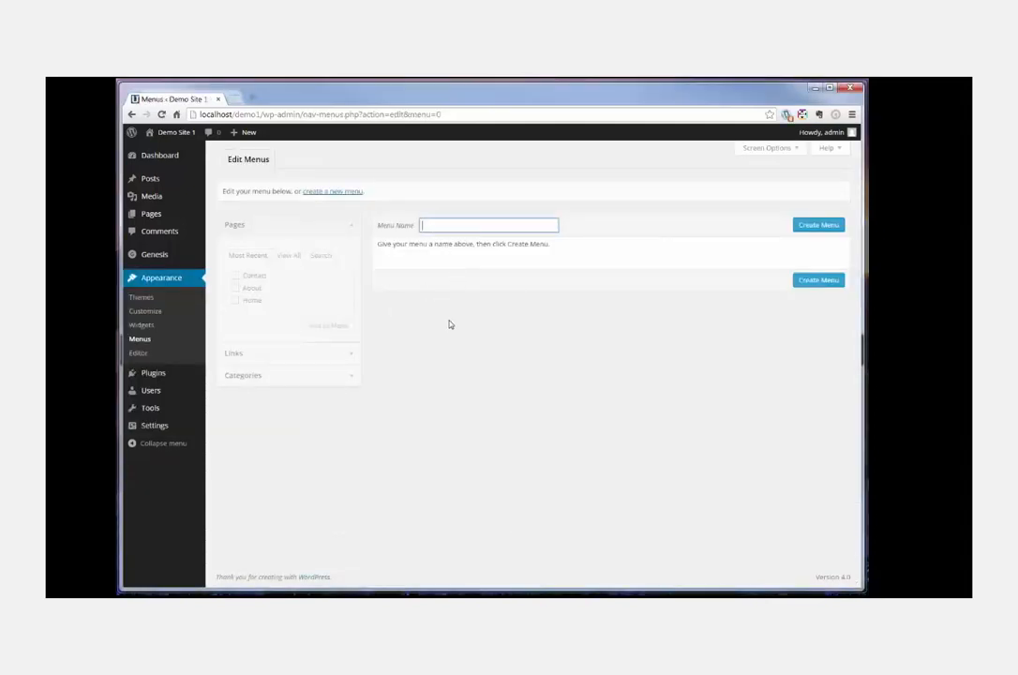
type("Men")
type("nMenu")
left_click(818, 225)
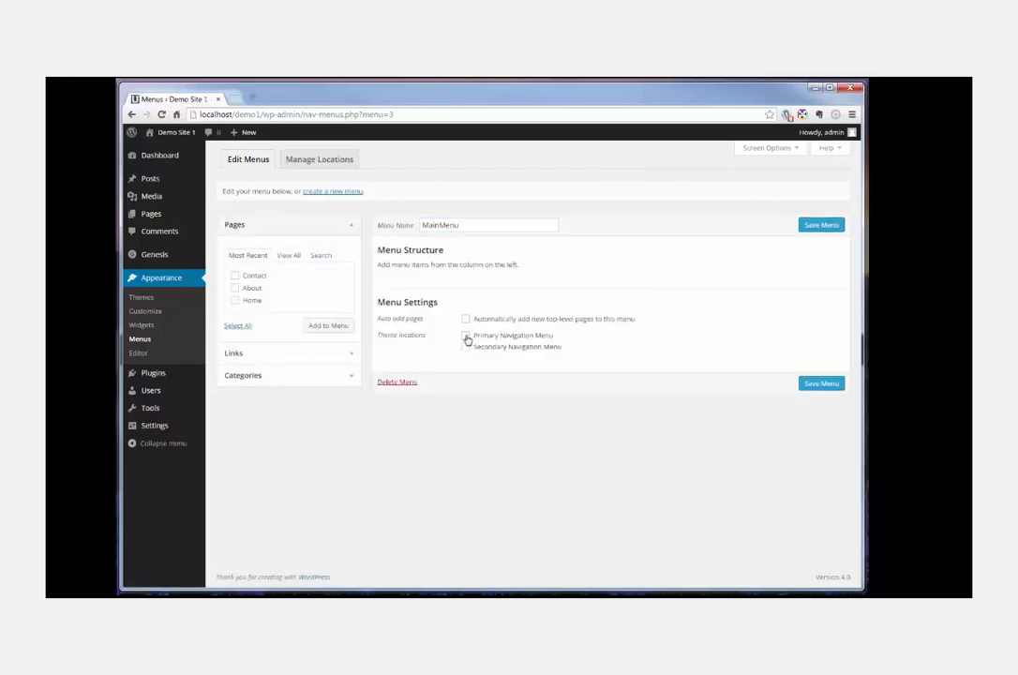
left_click(466, 335)
Step: Add all three pages to MainMenu in the order Home, About, Contact and save the menu
left_click(251, 326)
left_click(306, 328)
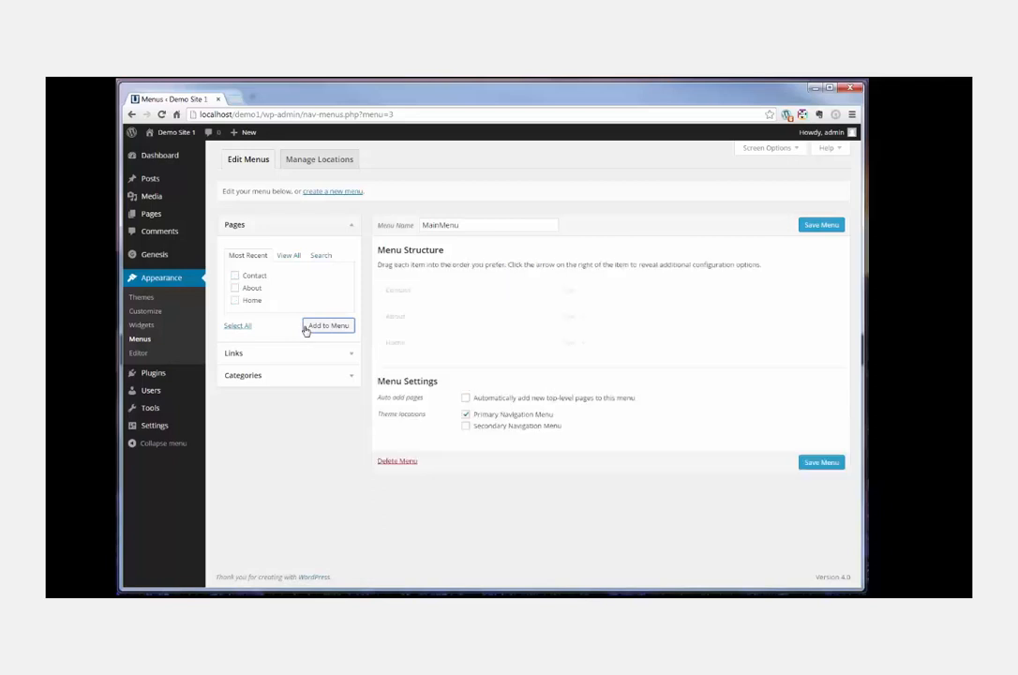
mouse_move(386, 339)
left_mouse_down()
mouse_move(387, 274)
mouse_move(393, 353)
mouse_move(394, 342)
left_mouse_up()
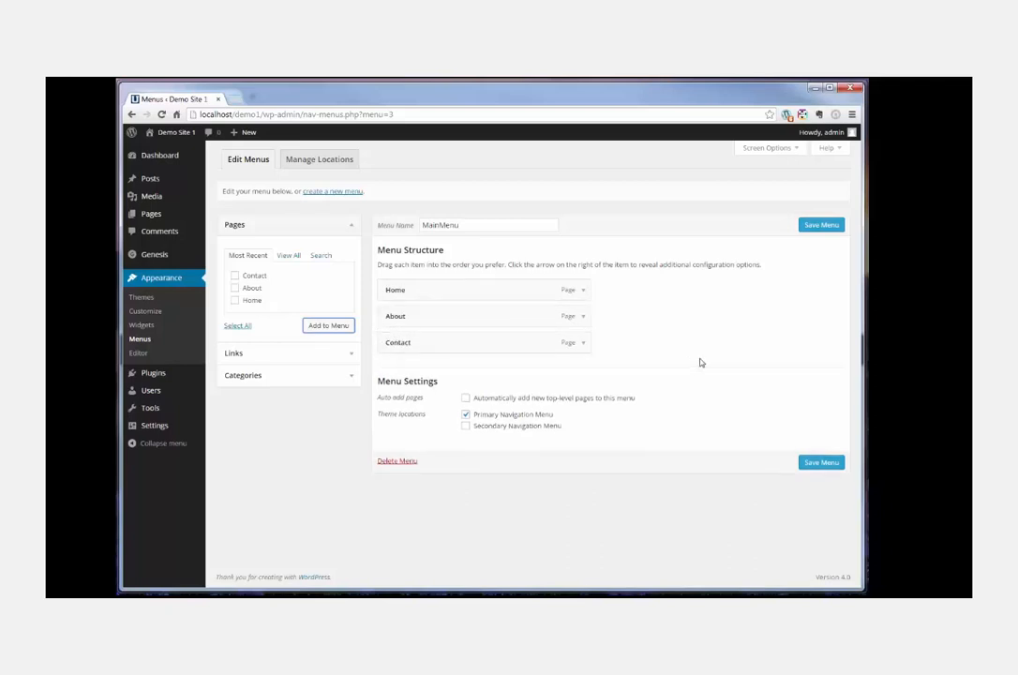
left_click(819, 225)
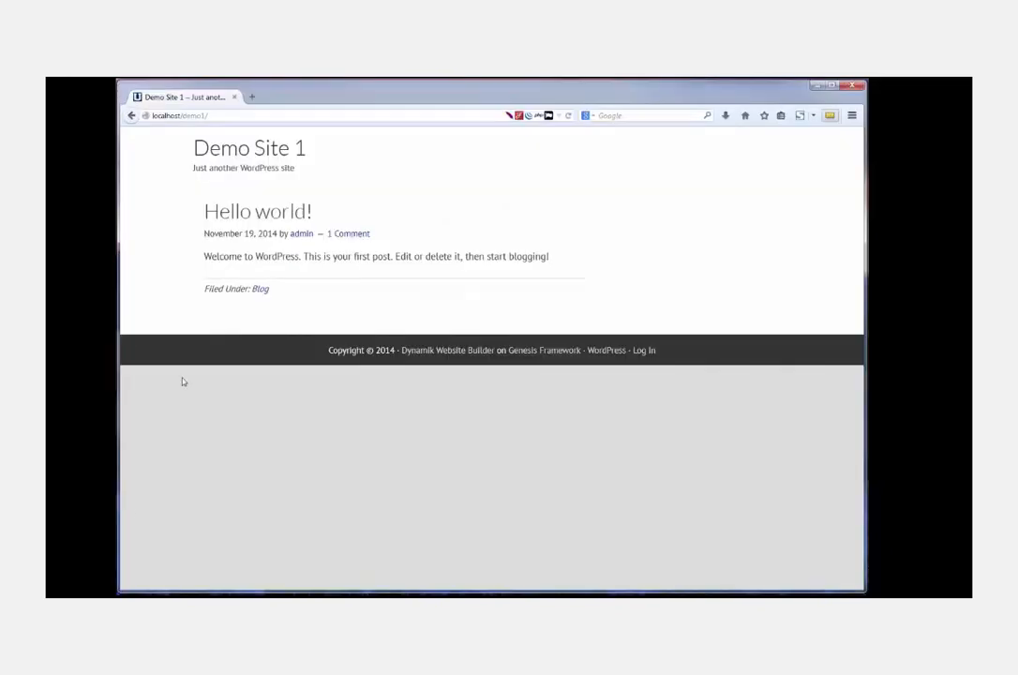
Step: View the live site's Home, About and Contact pages through the new navigation menu
left_click(264, 153)
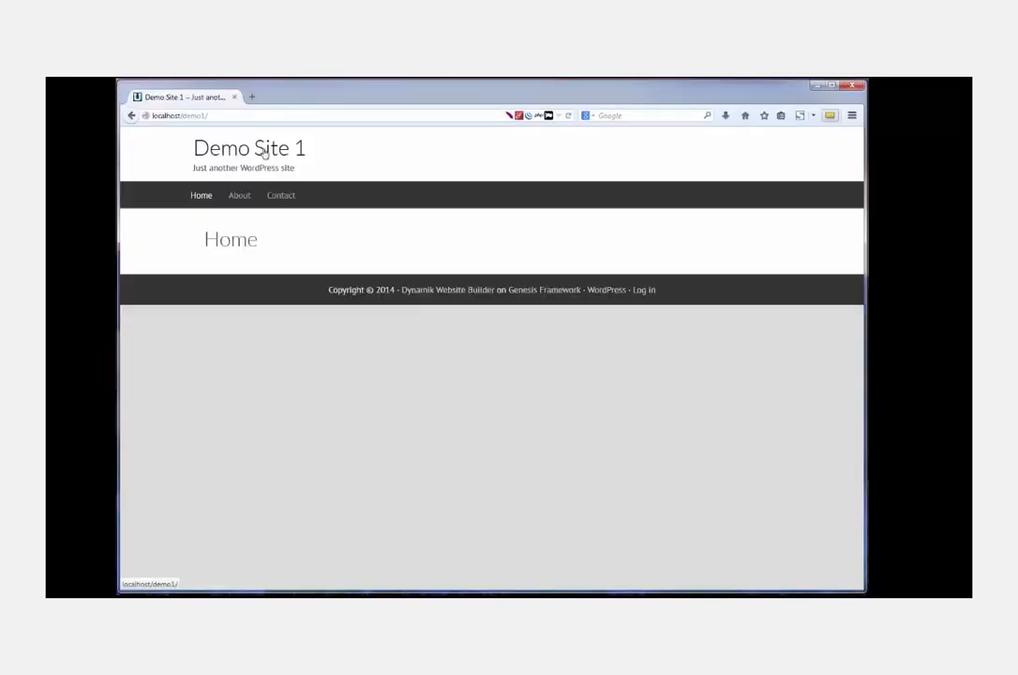
left_click(240, 195)
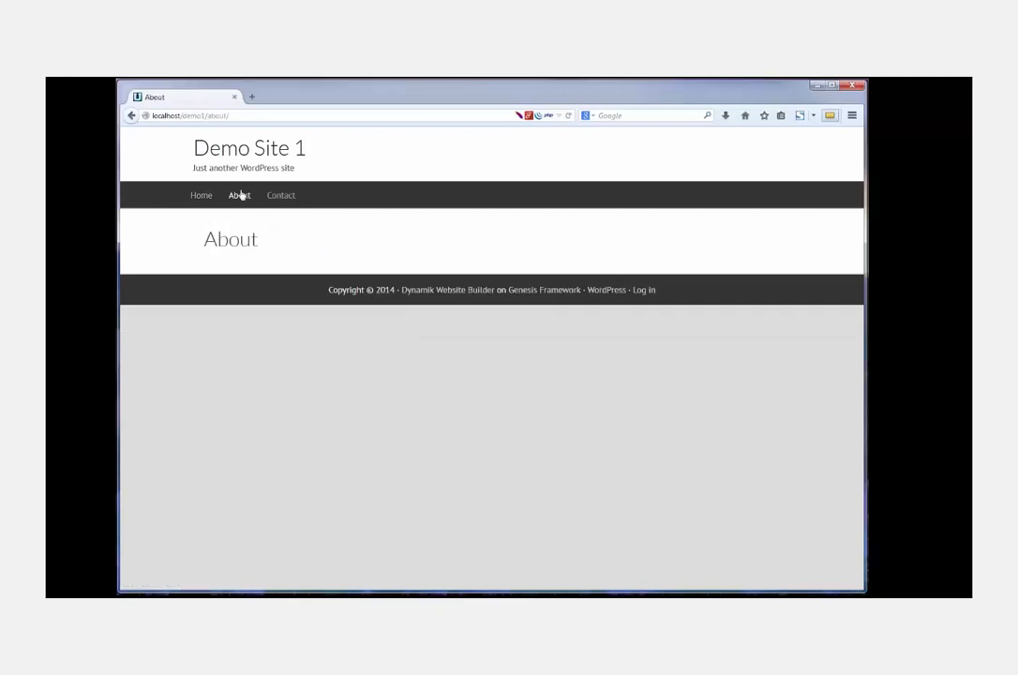
left_click(282, 196)
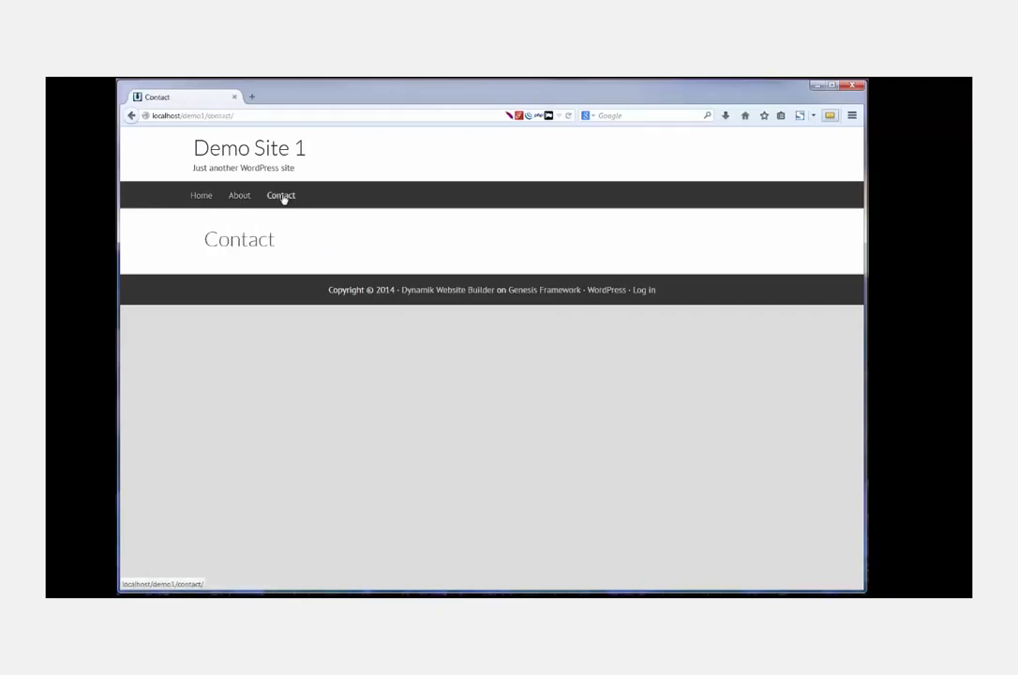
left_click(219, 162)
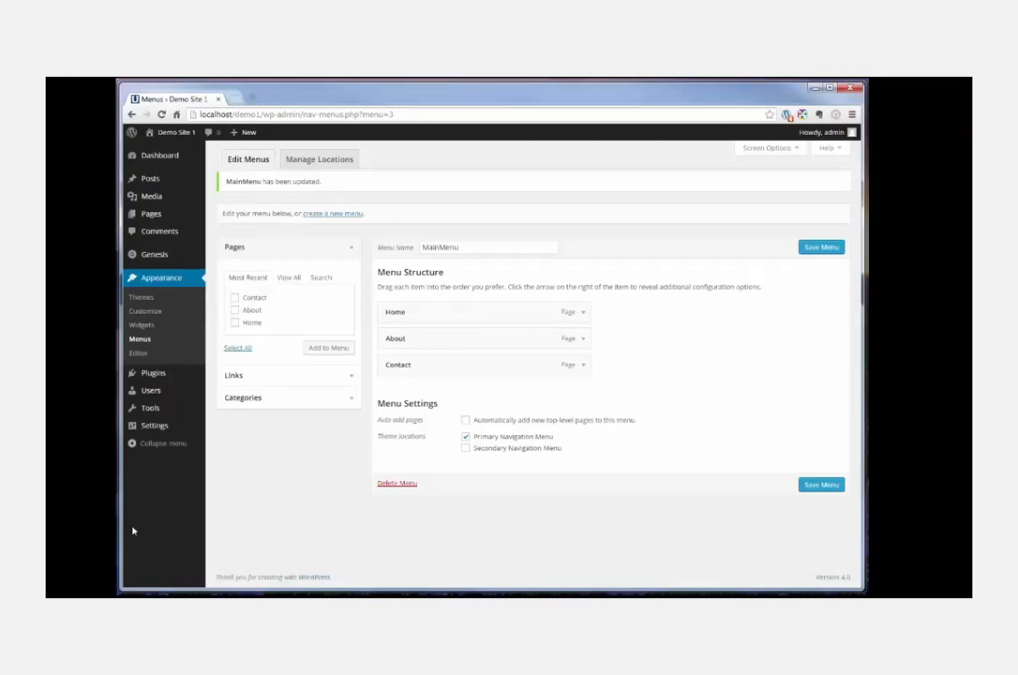
Step: Create a new page titled Blog and try to publish it
left_click(351, 400)
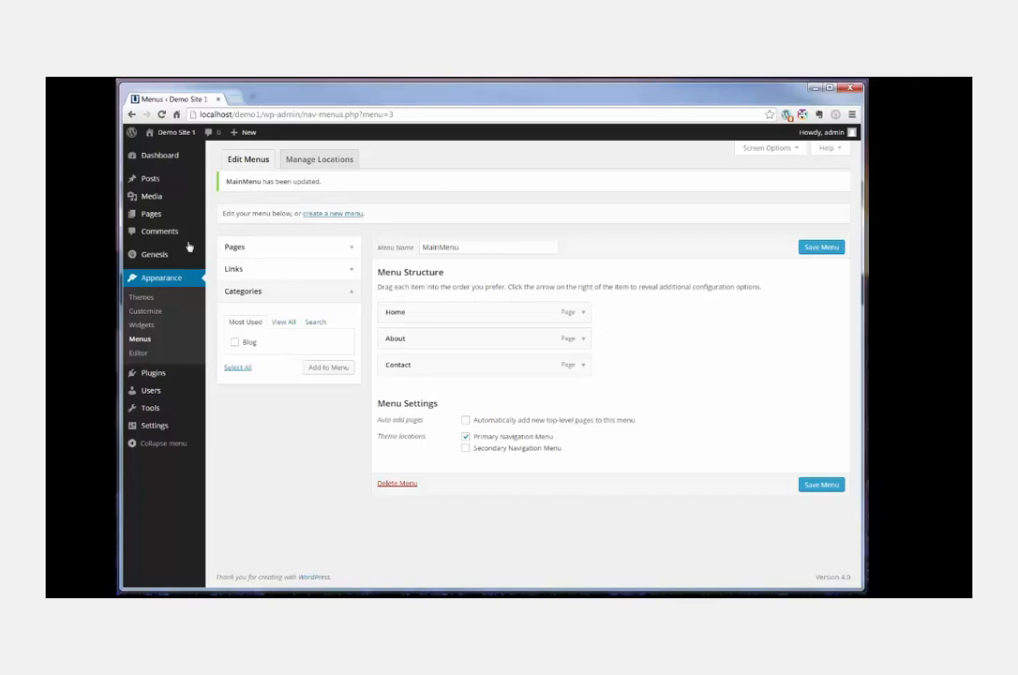
mouse_move(156, 219)
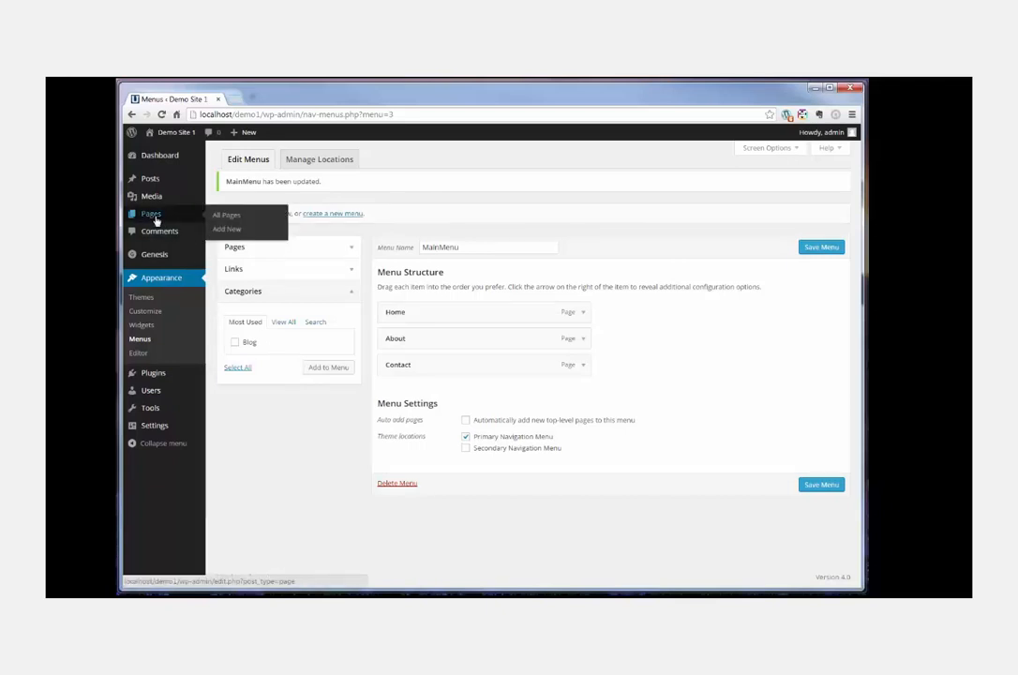
left_click(156, 219)
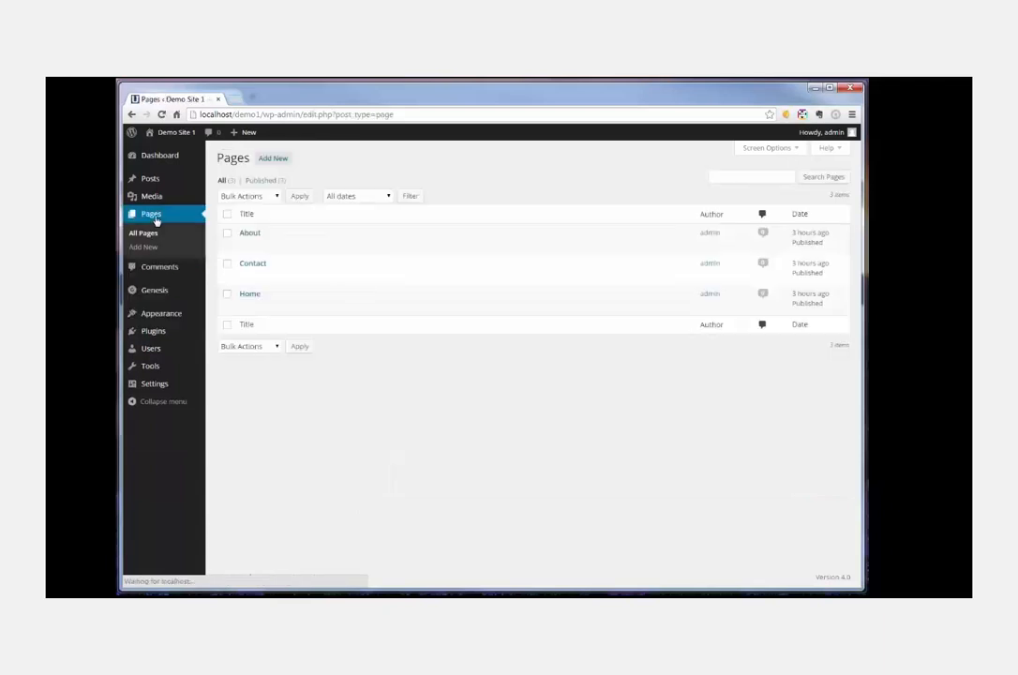
left_click(272, 161)
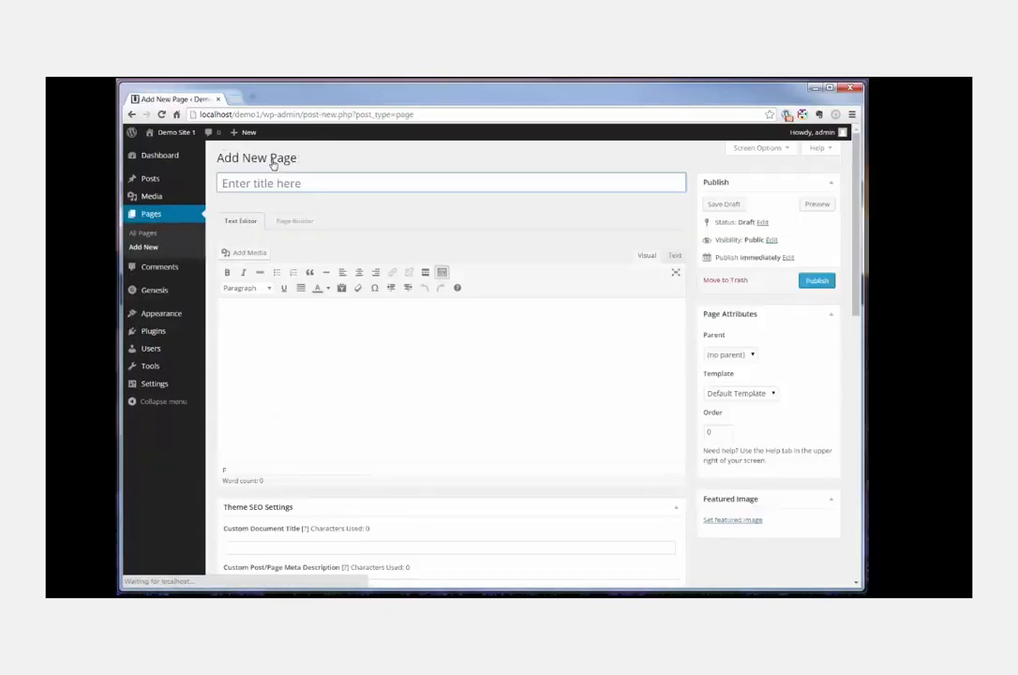
type("Blog")
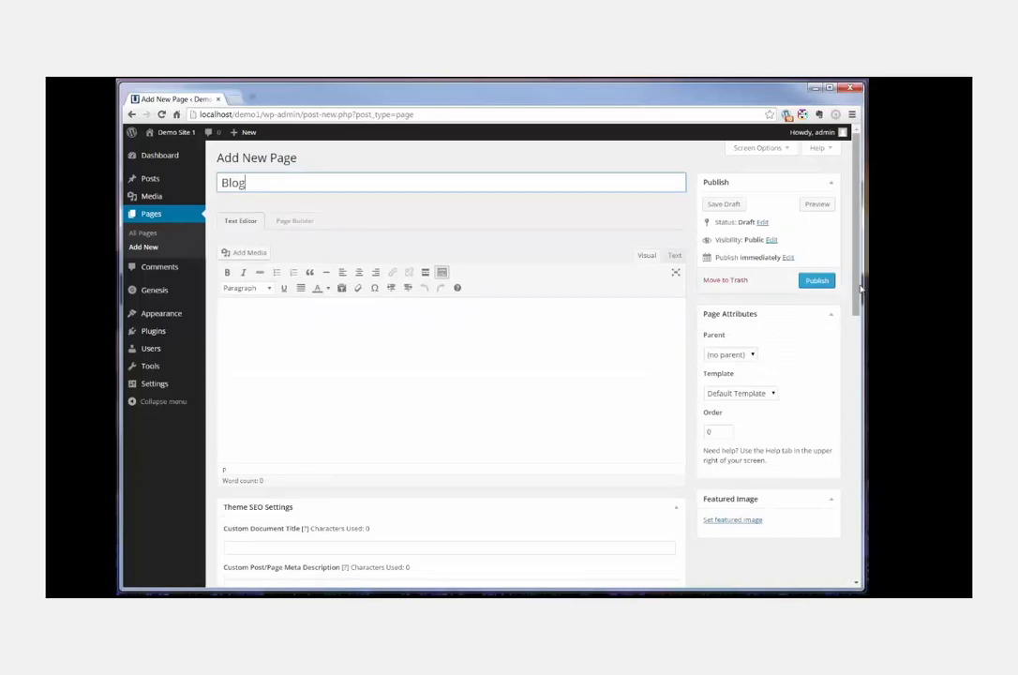
left_click_drag(859, 291, 856, 465)
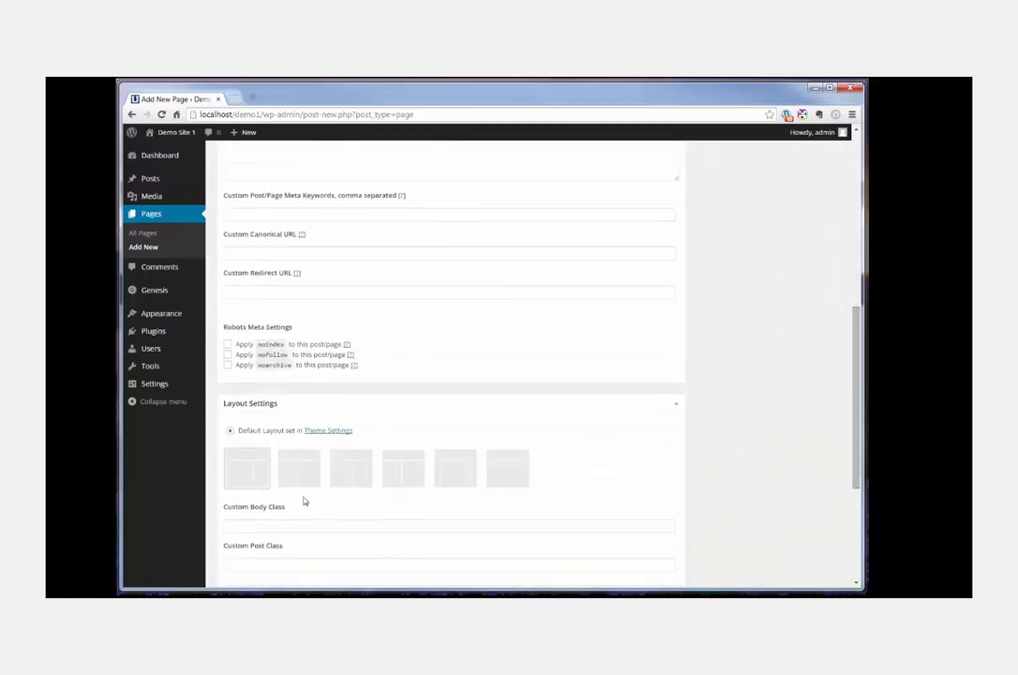
left_click_drag(854, 403, 855, 217)
left_click(818, 281)
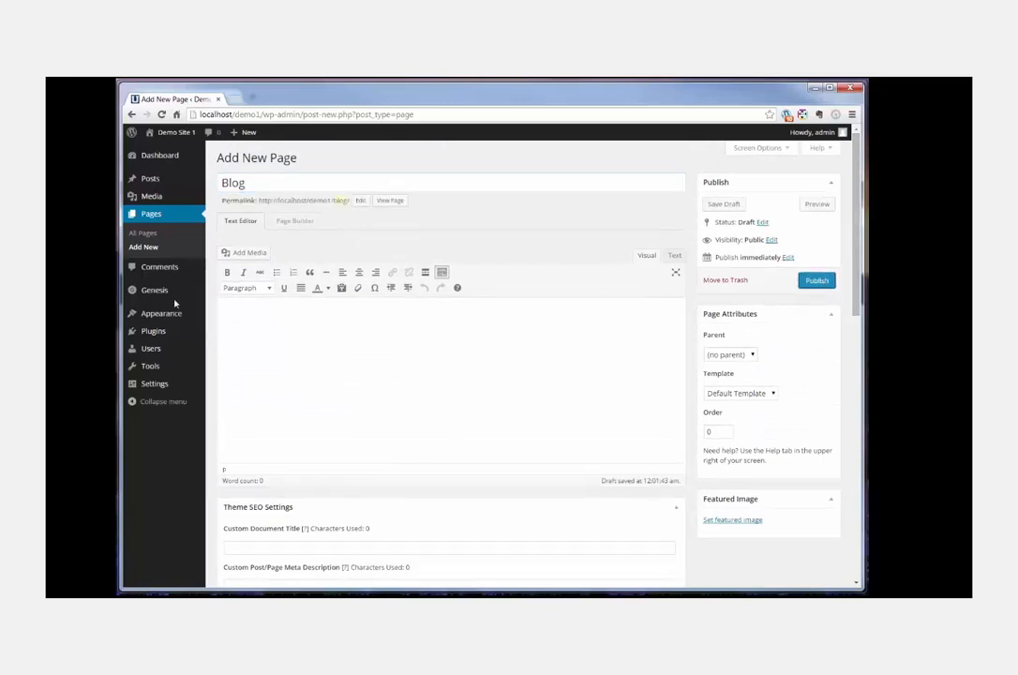
mouse_move(171, 317)
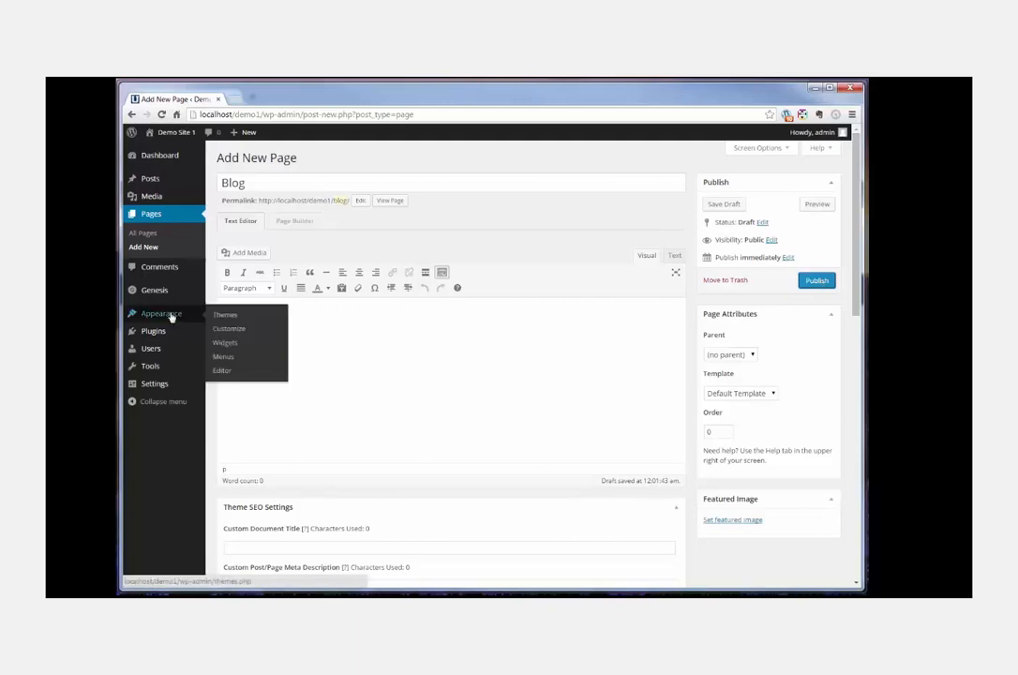
left_click(227, 357)
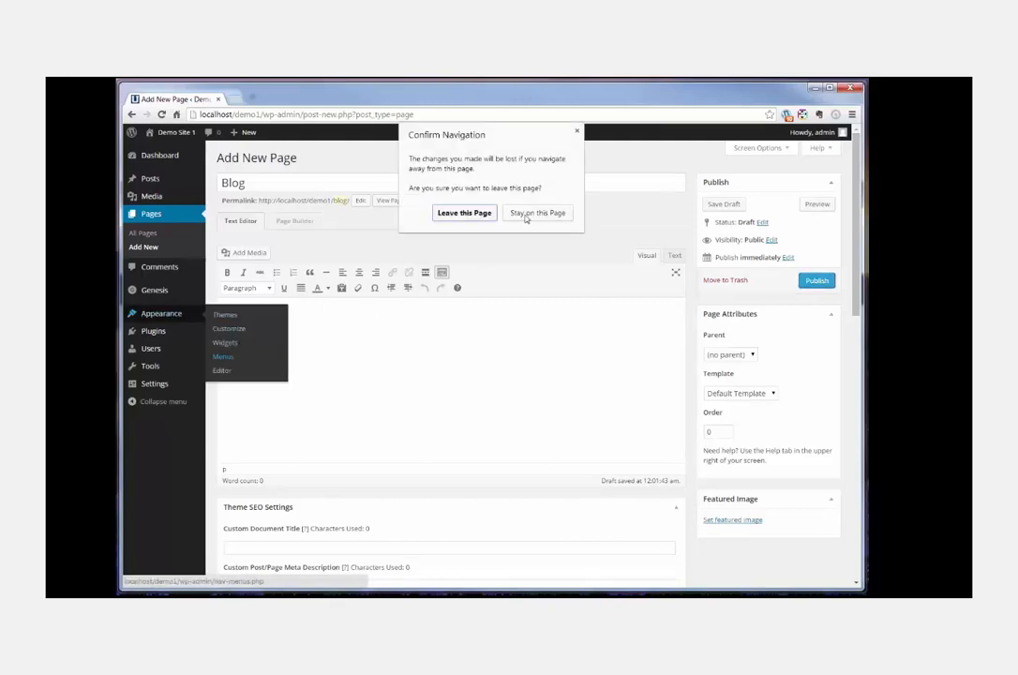
left_click(469, 215)
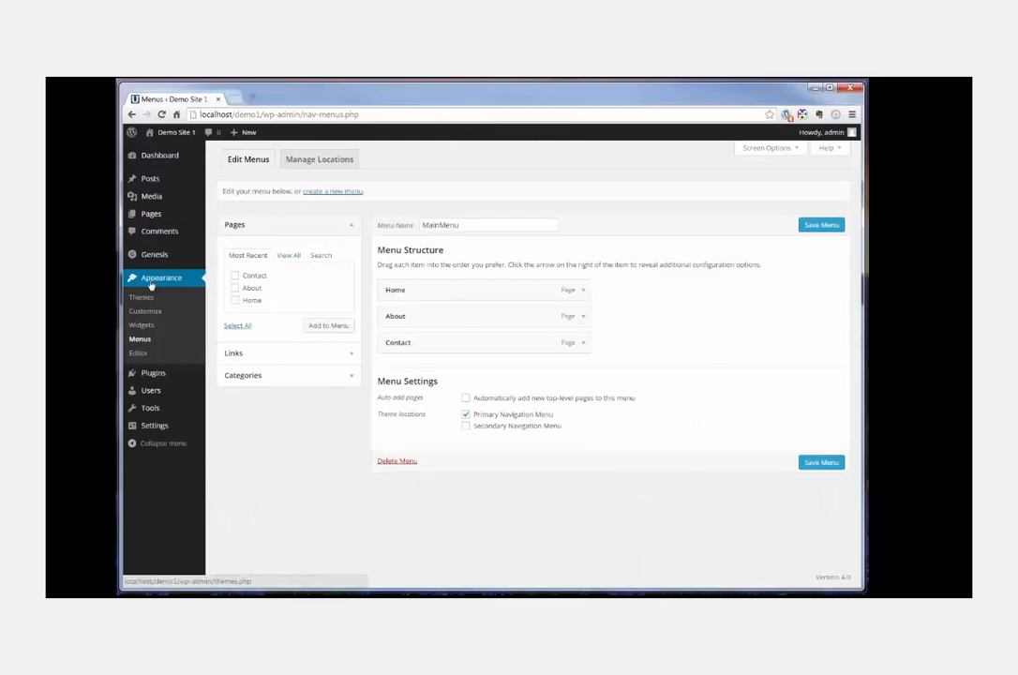
Step: Change the draft Blog page's status to Published with Quick Edit in the pages list and update it
mouse_move(152, 183)
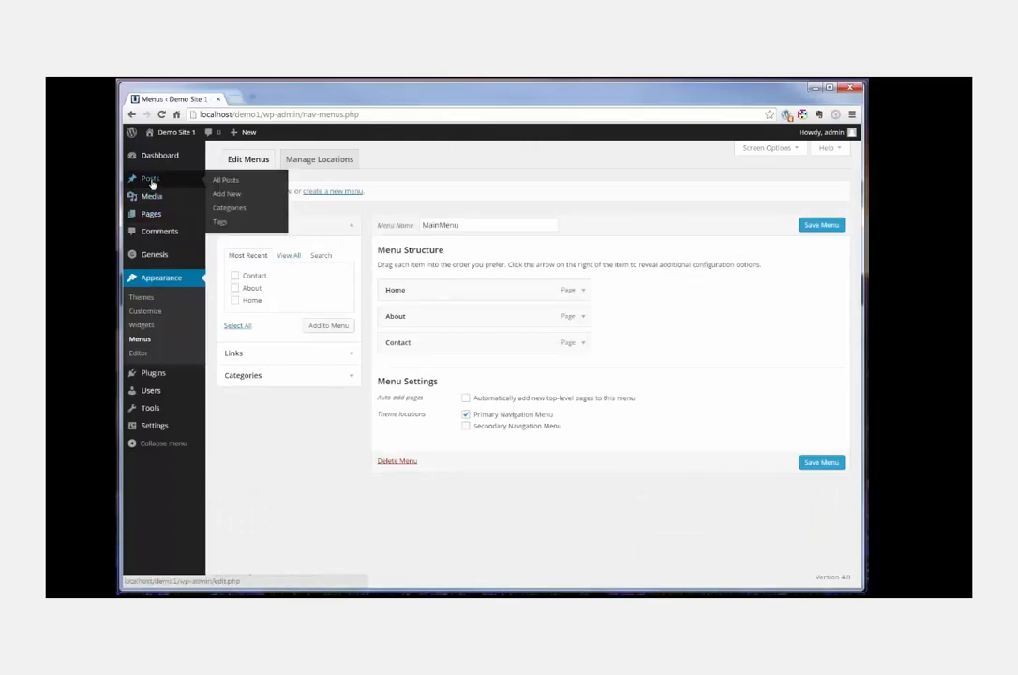
mouse_move(178, 215)
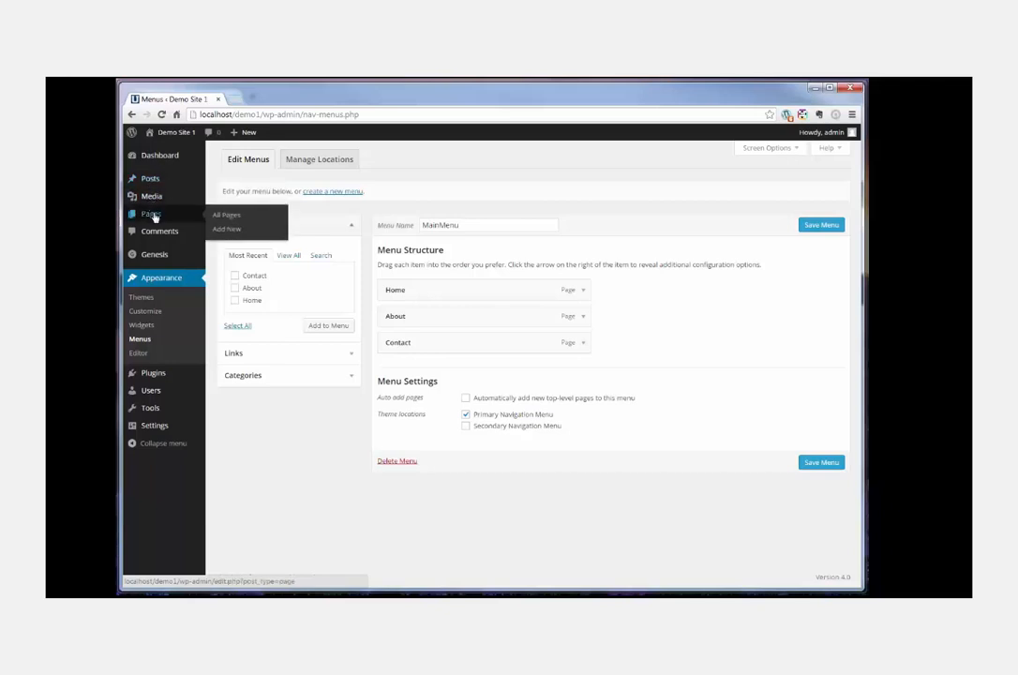
left_click(217, 217)
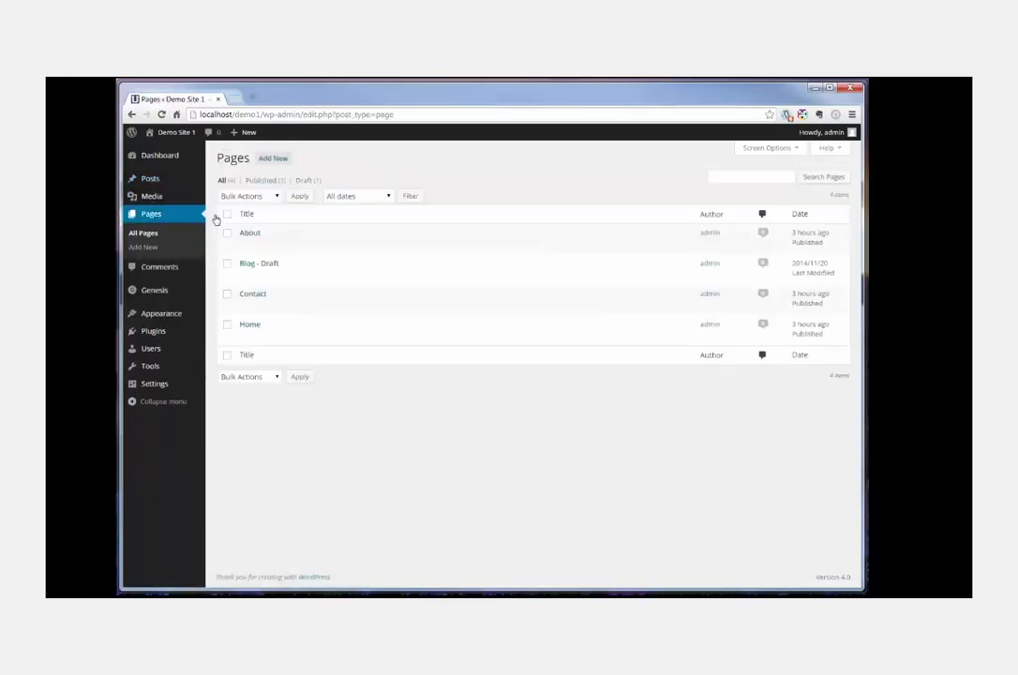
mouse_move(220, 267)
left_click(274, 276)
left_click(581, 342)
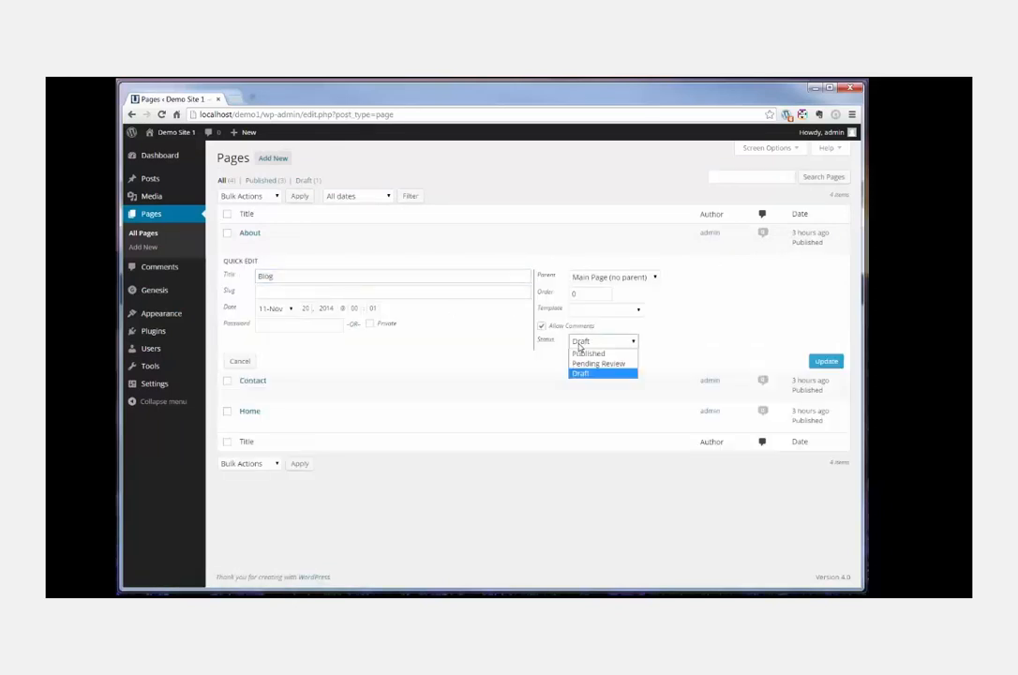
left_click(583, 352)
left_click(823, 364)
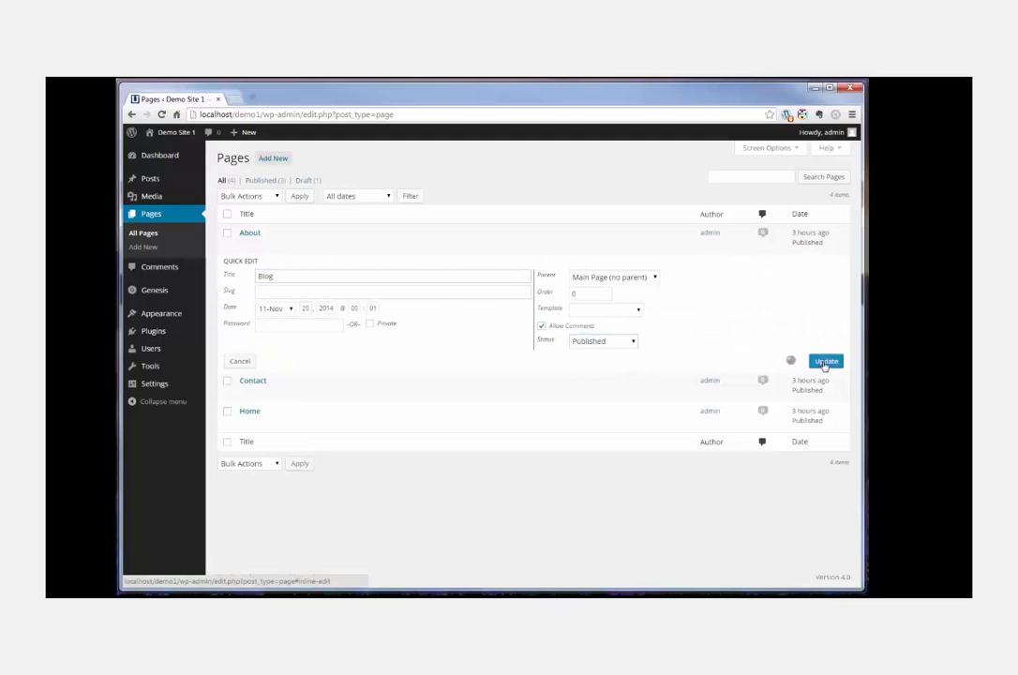
Step: Add the Blog page to the end of MainMenu and save the menu
mouse_move(169, 287)
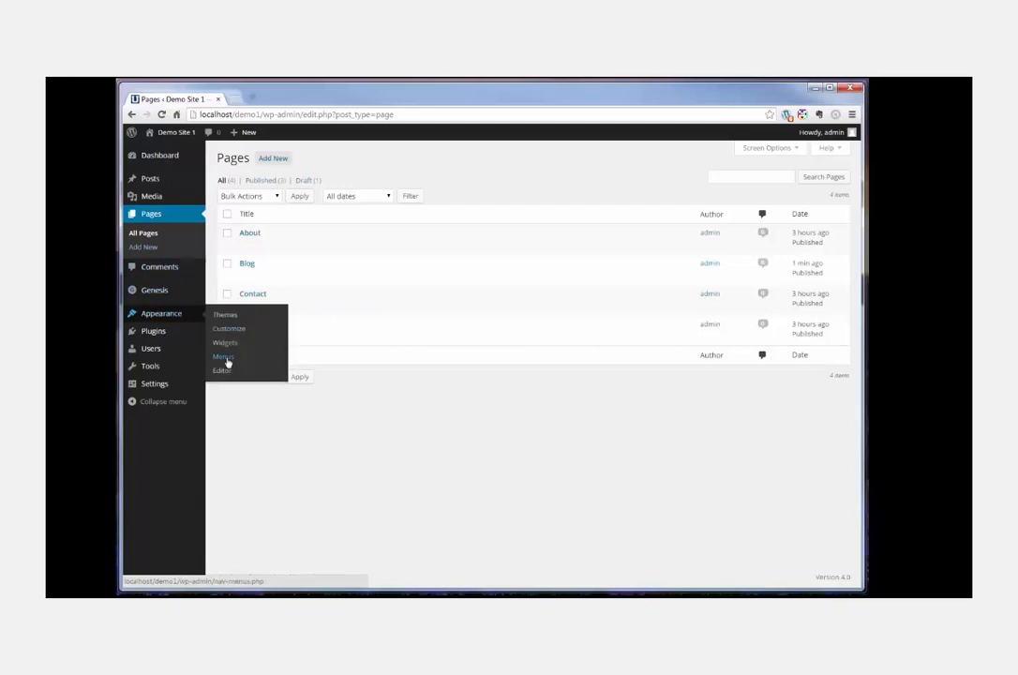
left_click(225, 358)
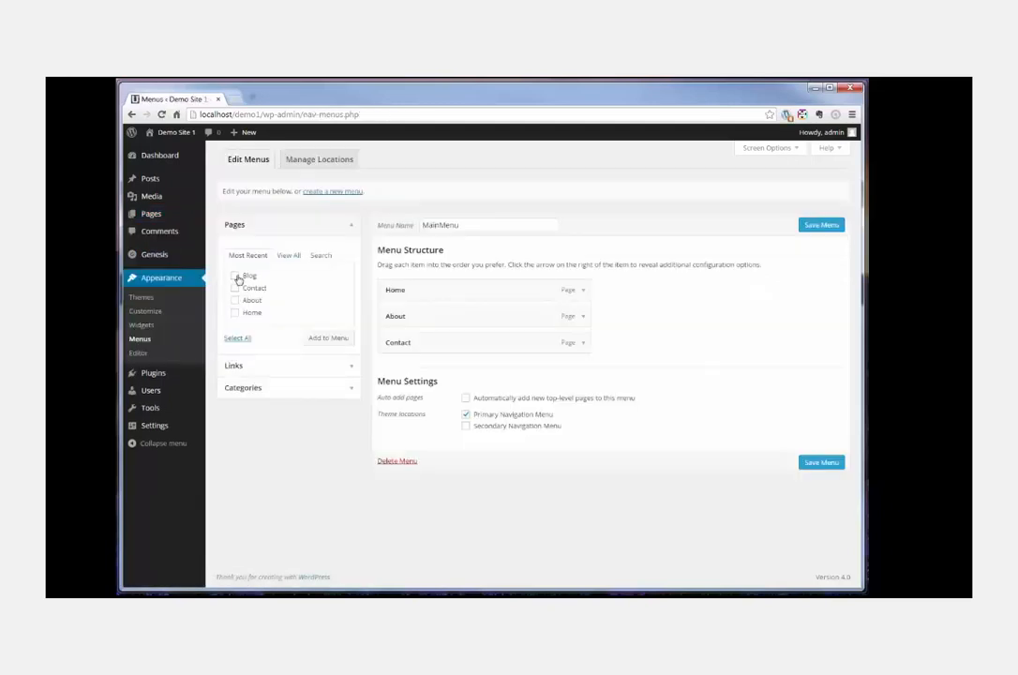
left_click(234, 276)
left_click(326, 338)
left_click(812, 229)
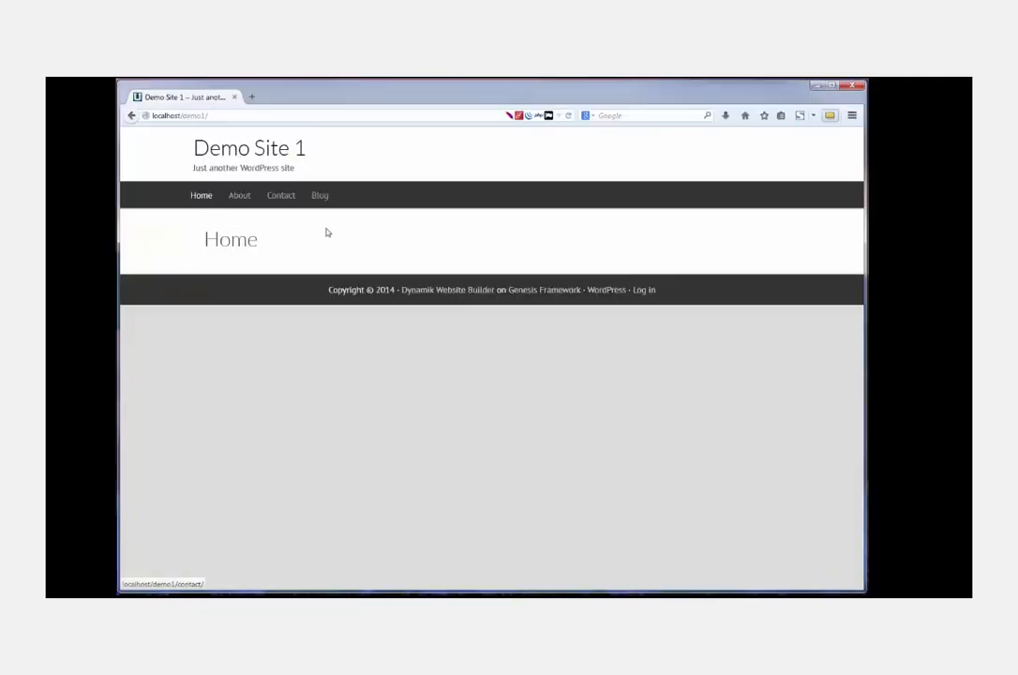
Step: View the Blog page on the live site, return to its Home page and switch back to the WordPress admin
left_click(319, 197)
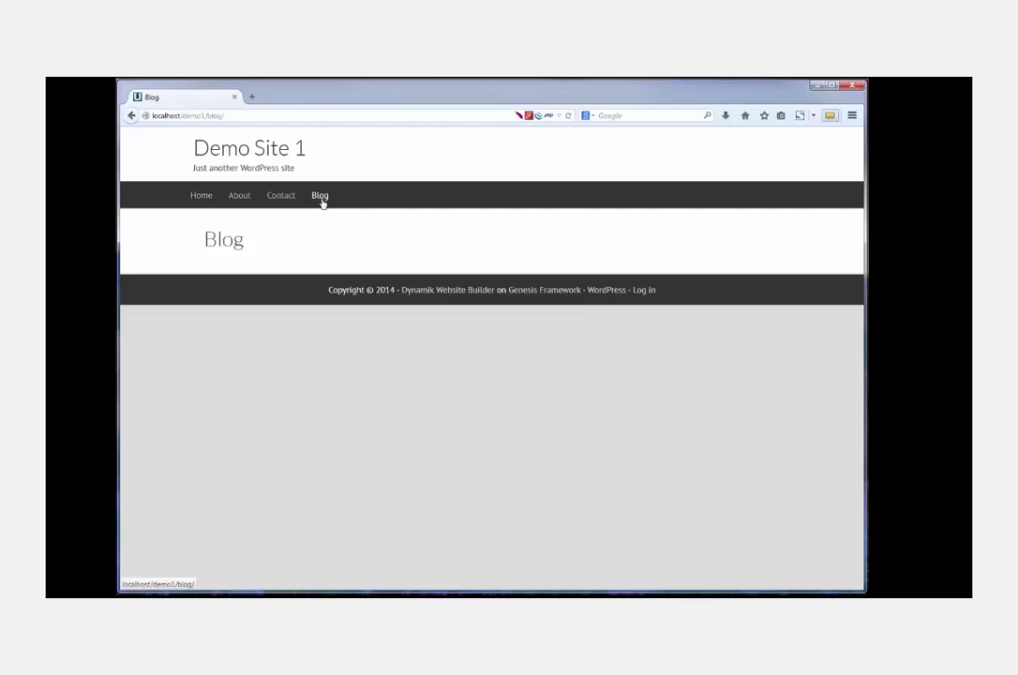
left_click(202, 196)
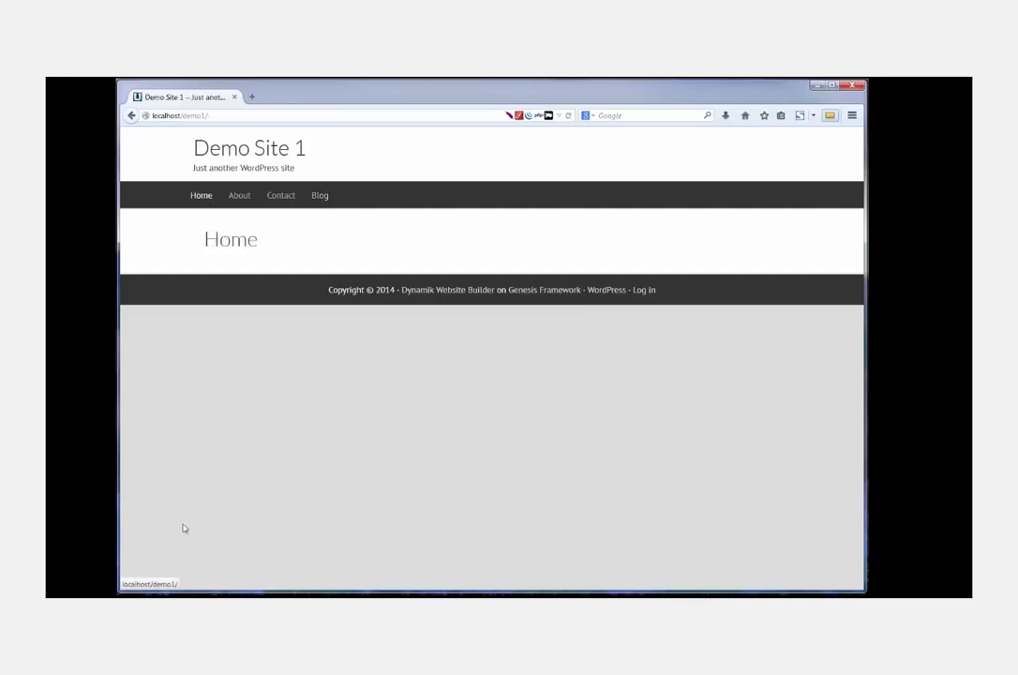
left_click(134, 562)
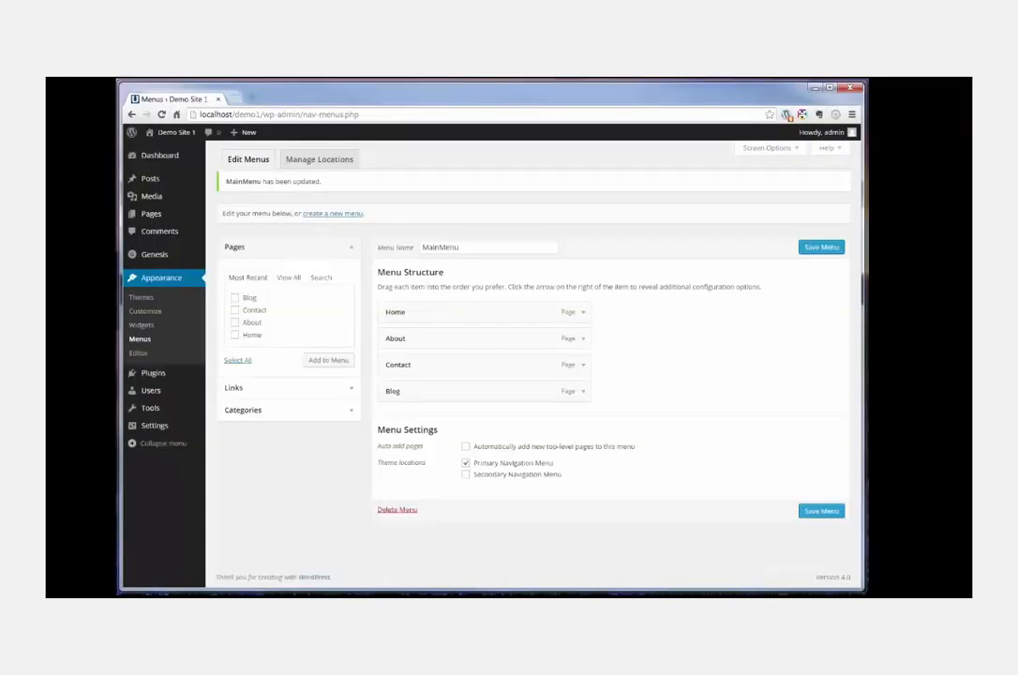
Step: Starting from Dynamik's header design options, set the site title/logo type to Image logo and save the Genesis theme settings
mouse_move(150, 214)
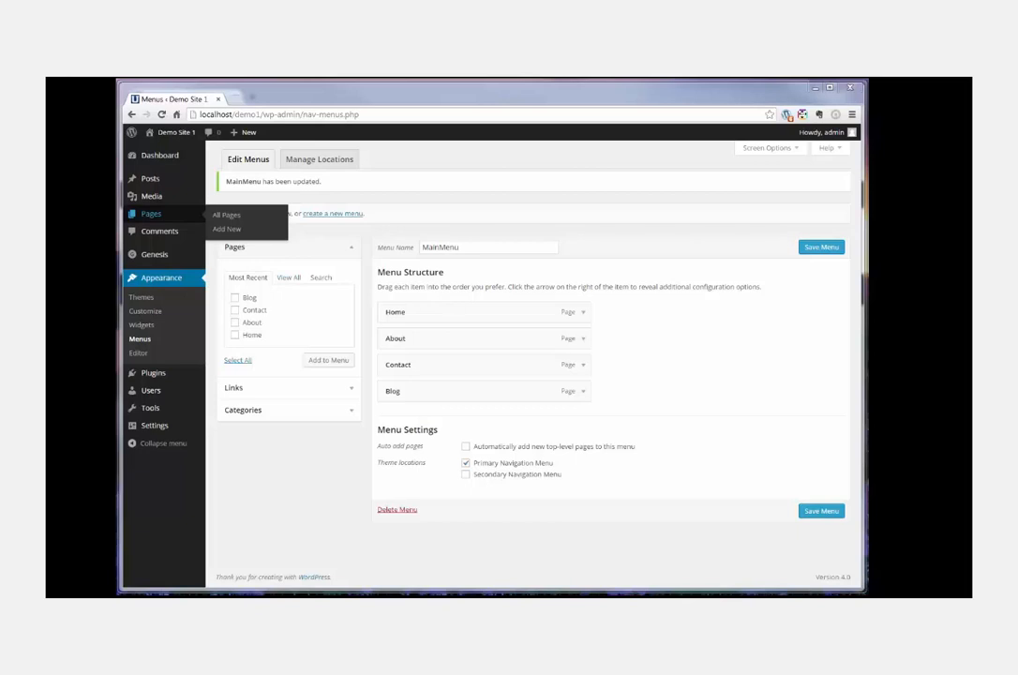
mouse_move(137, 257)
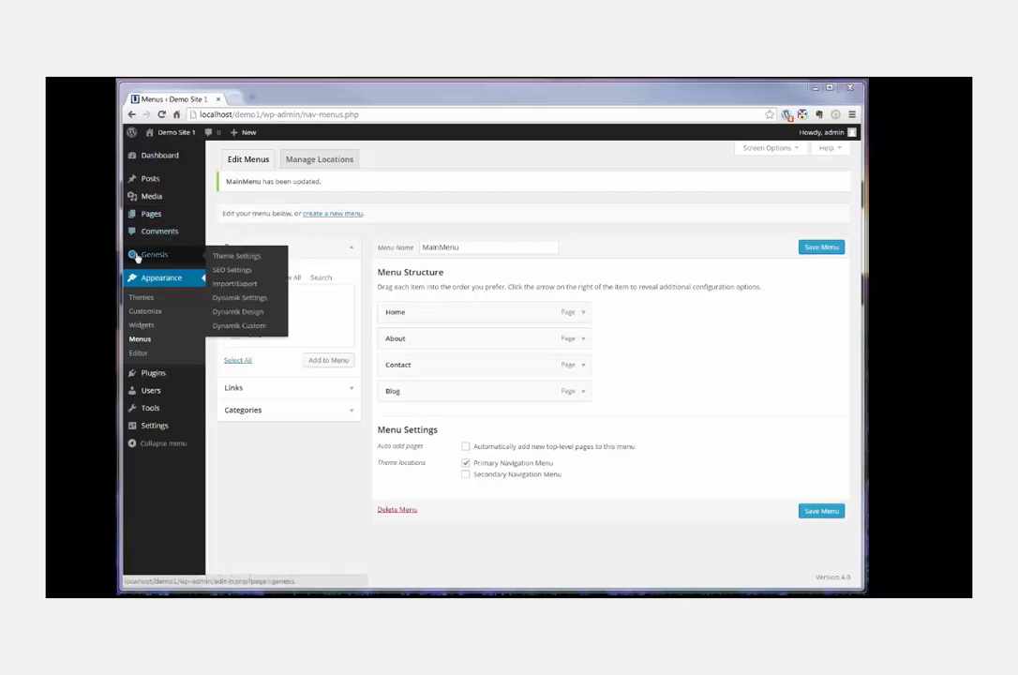
left_click(246, 315)
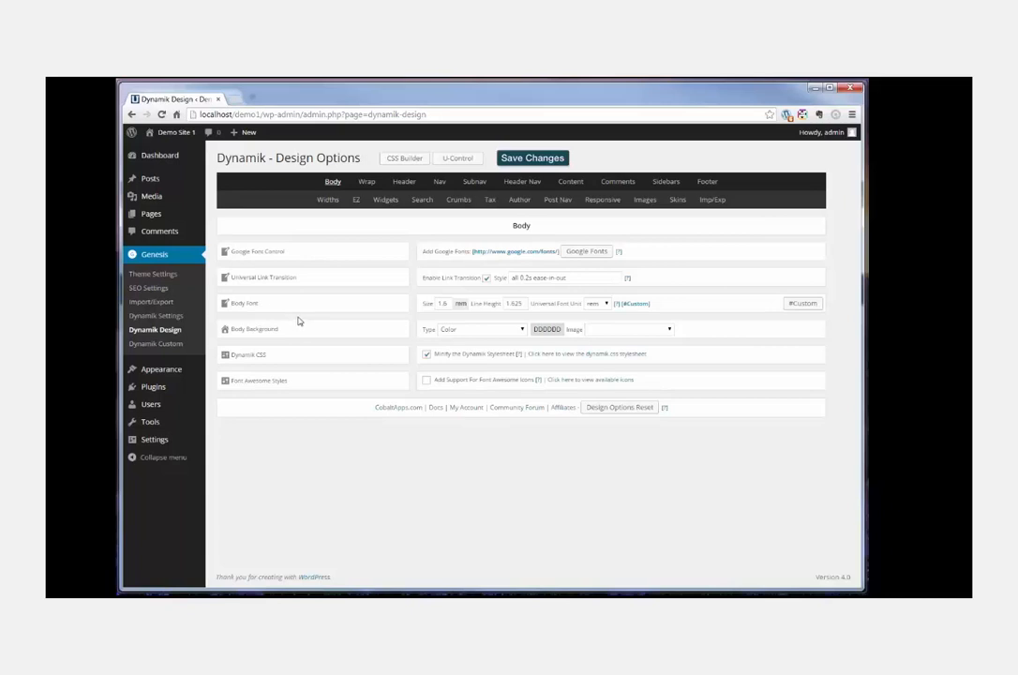
left_click(404, 183)
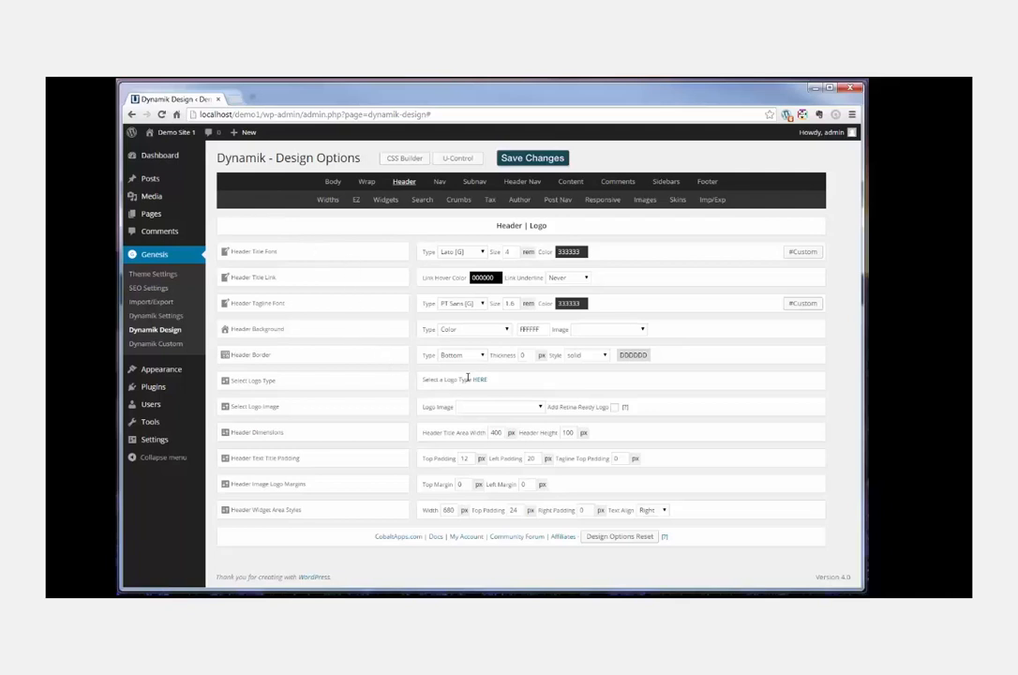
left_click(479, 380)
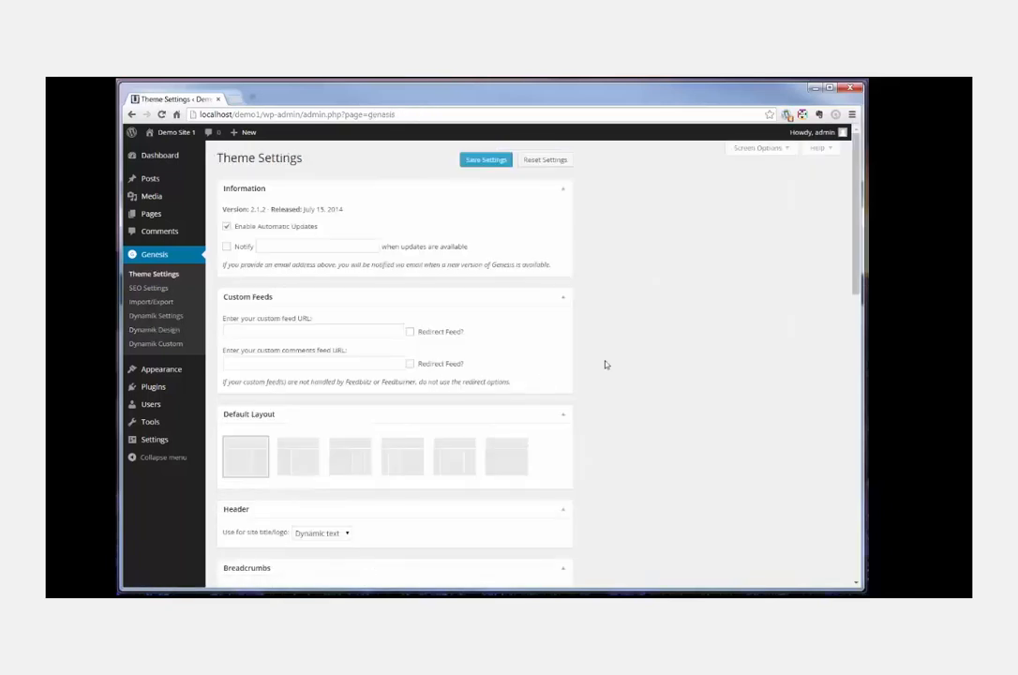
scroll(606, 365, "down", 5)
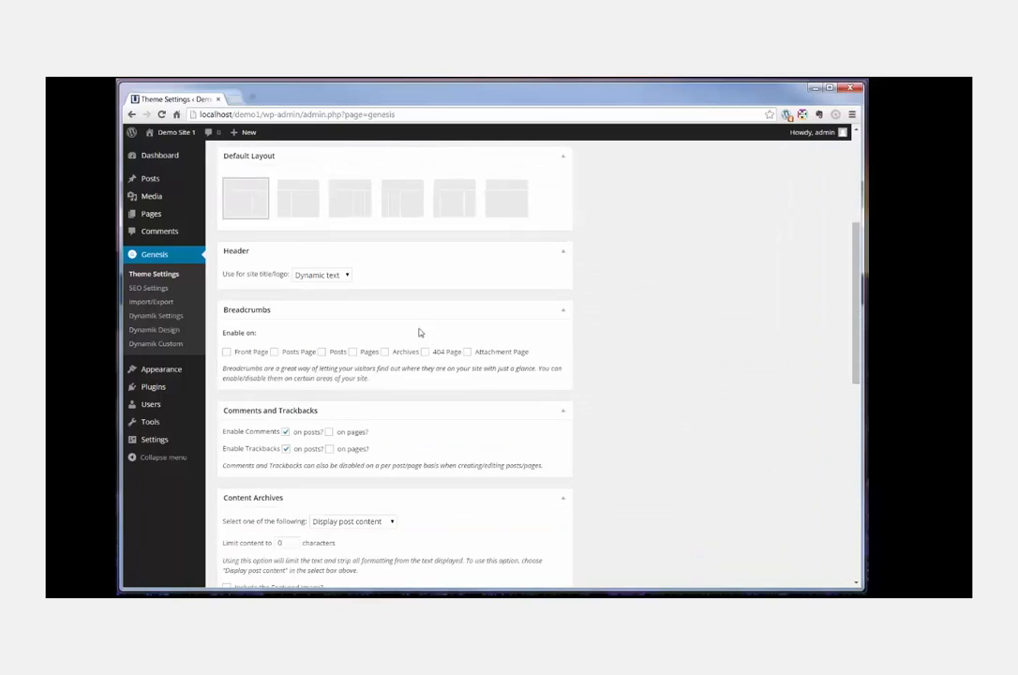
left_click(324, 276)
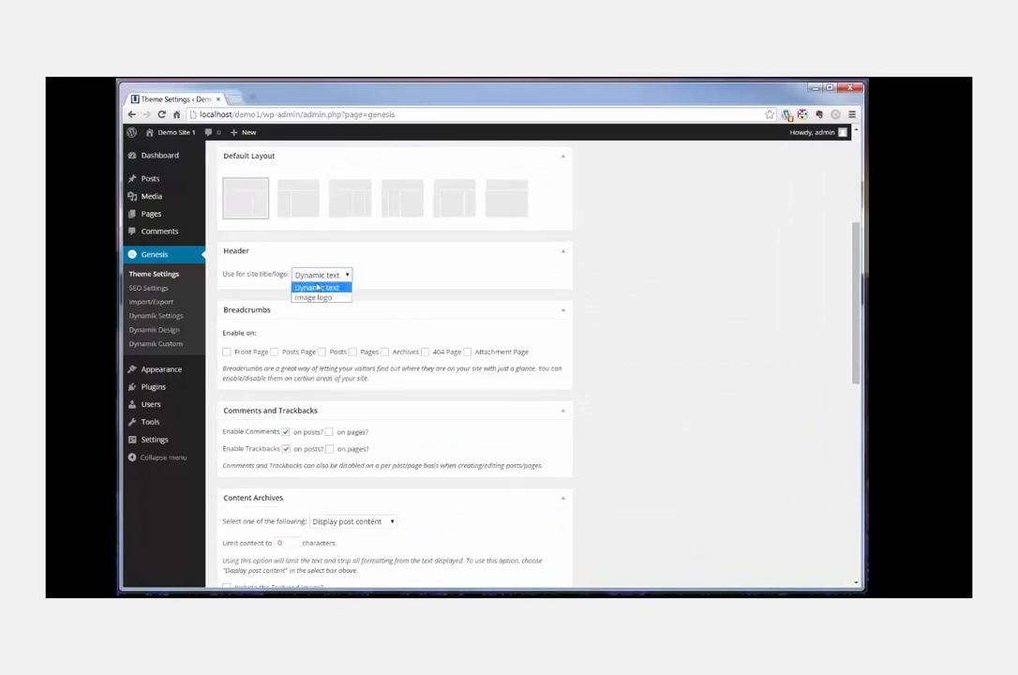
left_click(315, 298)
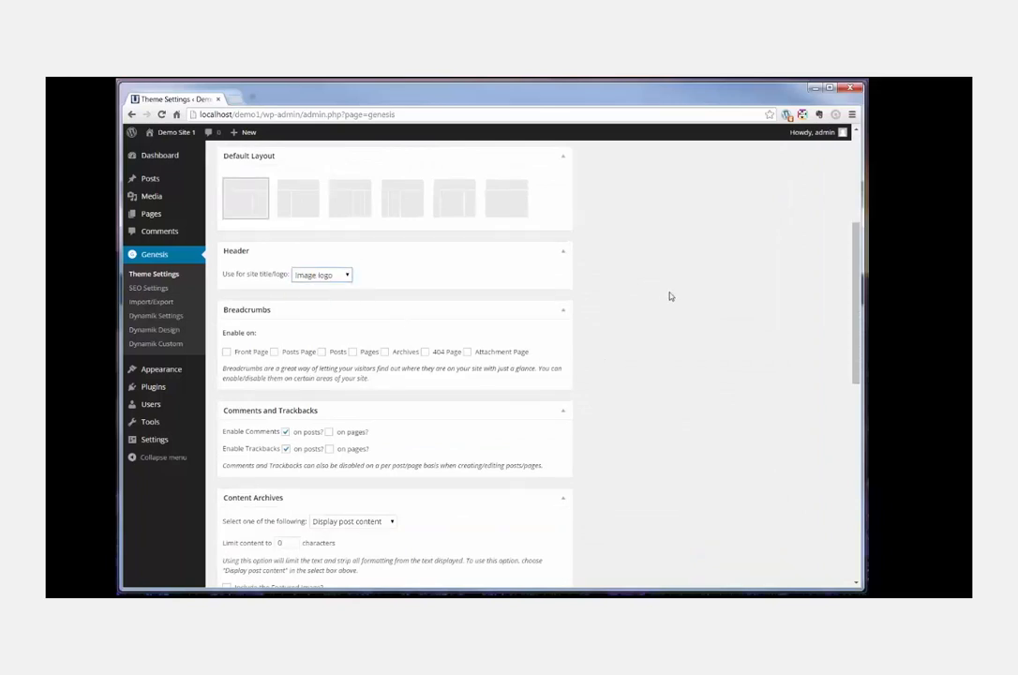
scroll(668, 295, "up", 5)
left_click(488, 160)
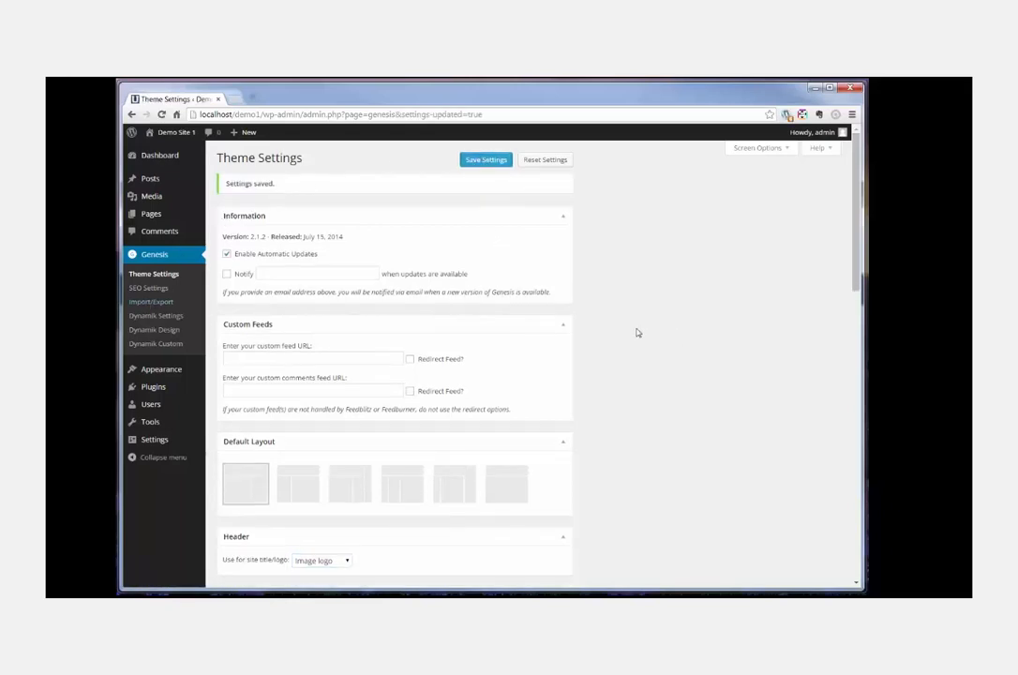
Step: Set Content Archives to display post excerpts with the featured image at medium (300 × 300) size, and save the Genesis theme settings
scroll(637, 332, "down", 3)
scroll(636, 332, "down", 5)
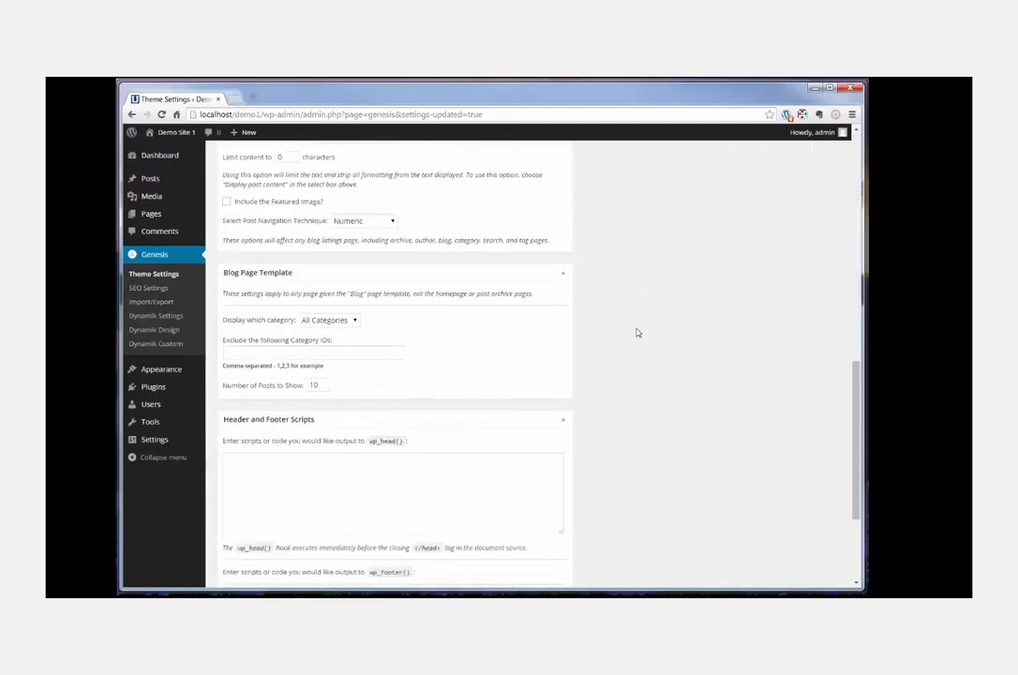
scroll(636, 333, "up", 1)
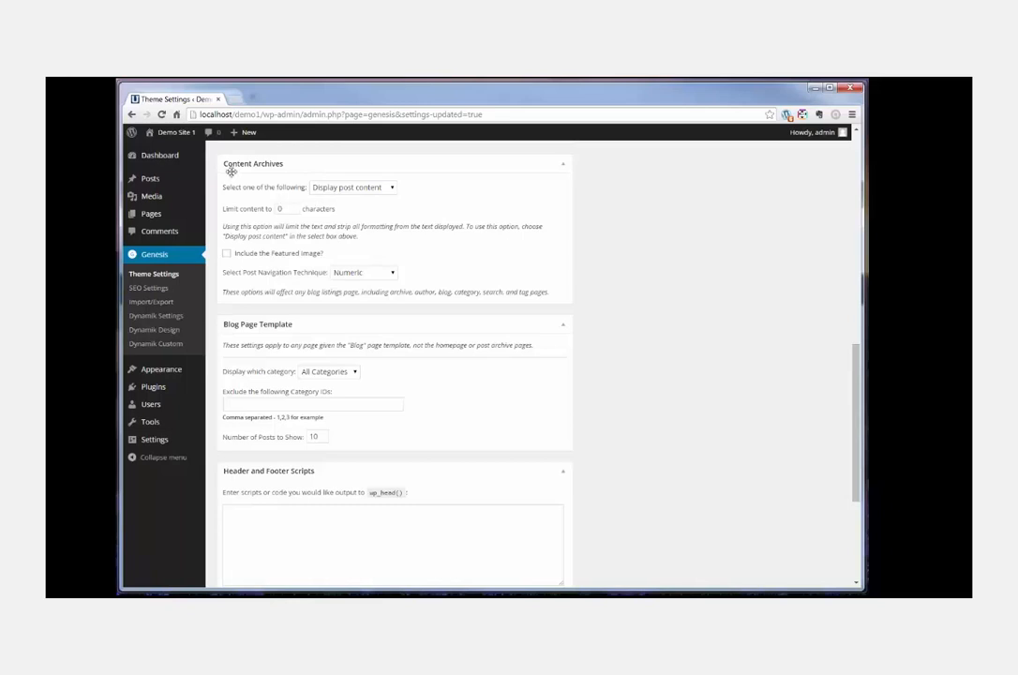
left_click(338, 187)
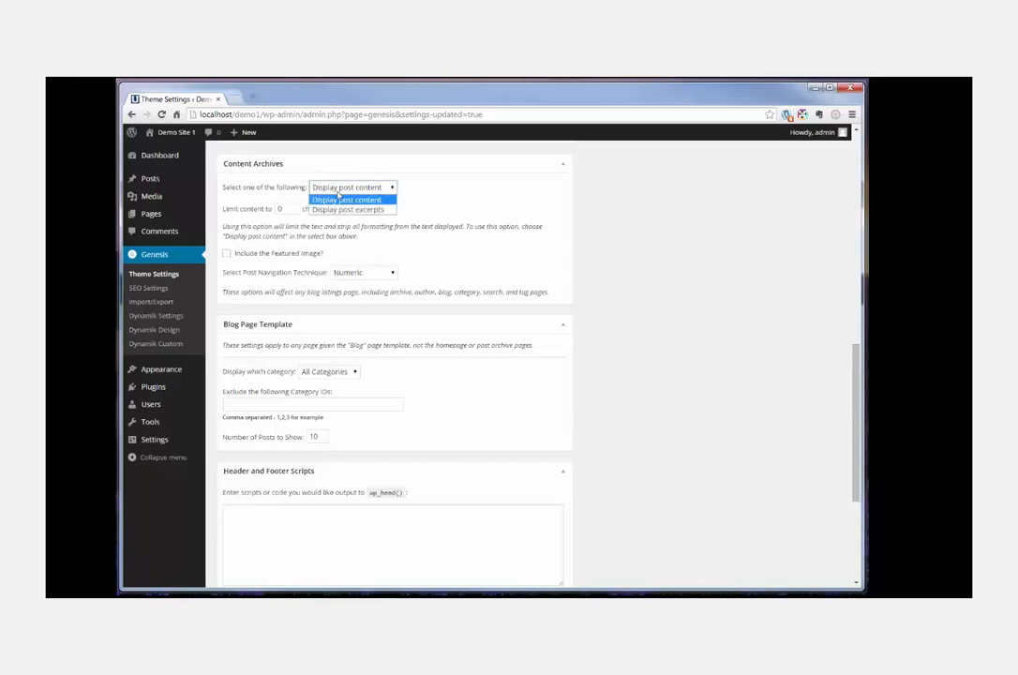
left_click(347, 209)
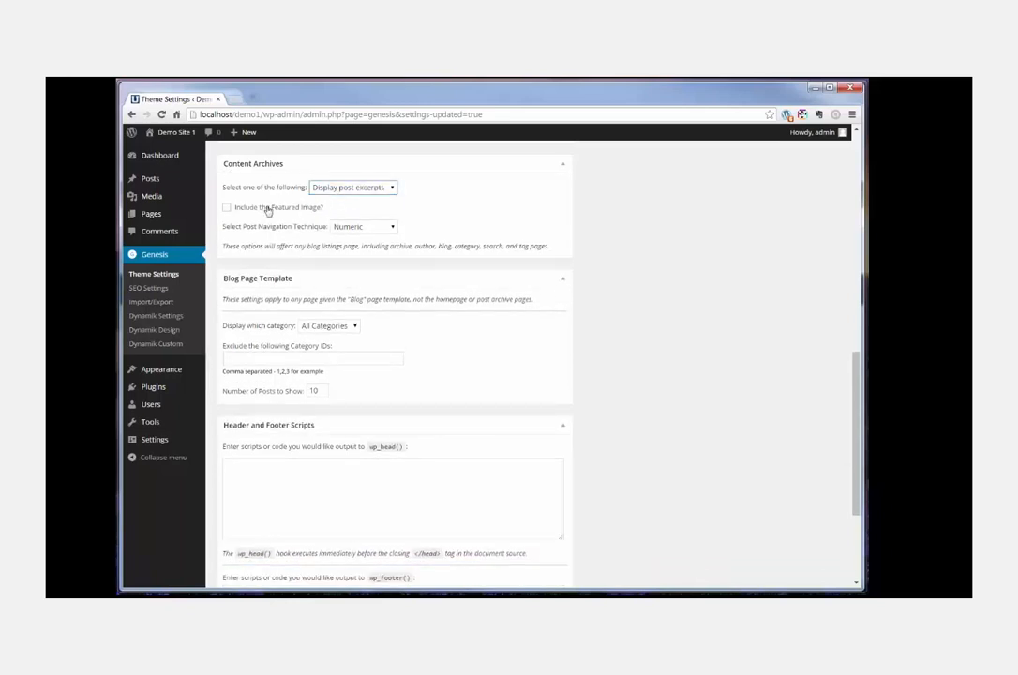
left_click(226, 208)
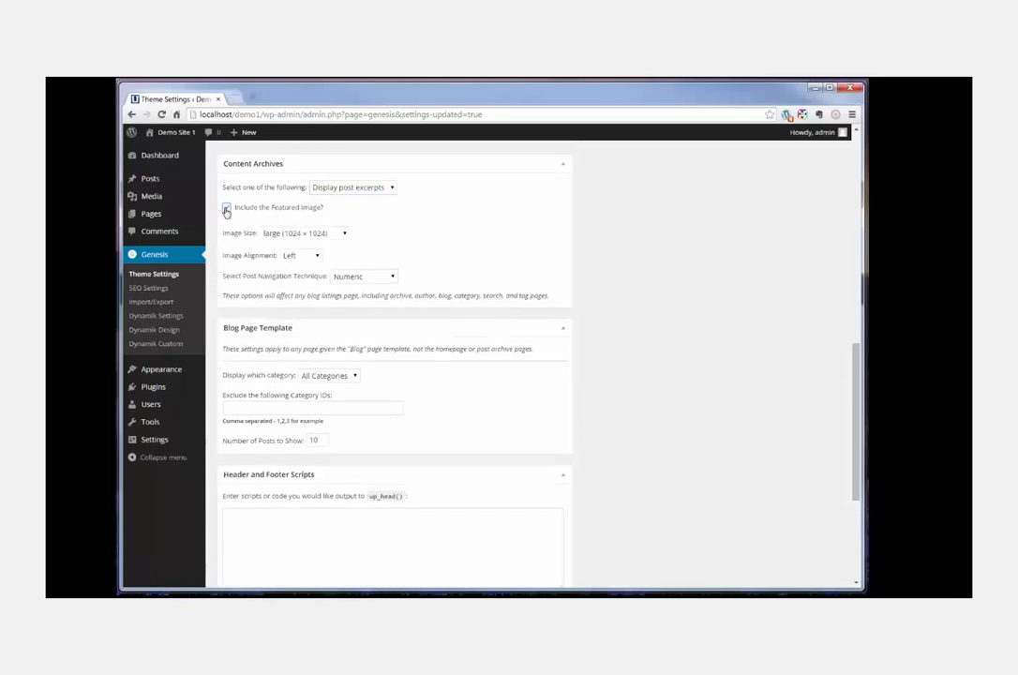
left_click(312, 227)
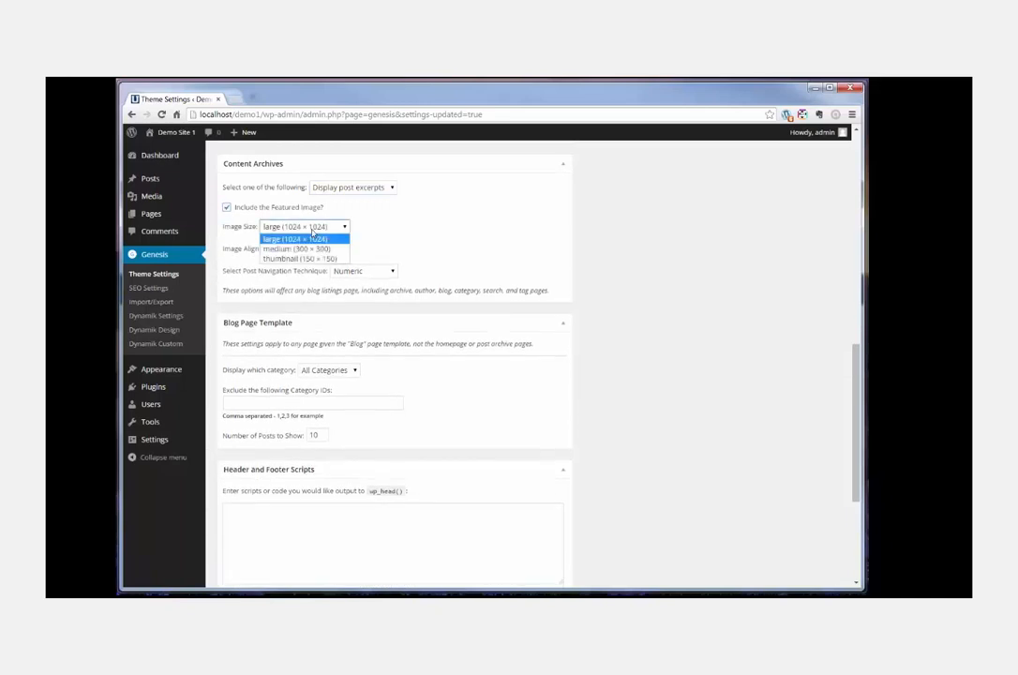
left_click(295, 248)
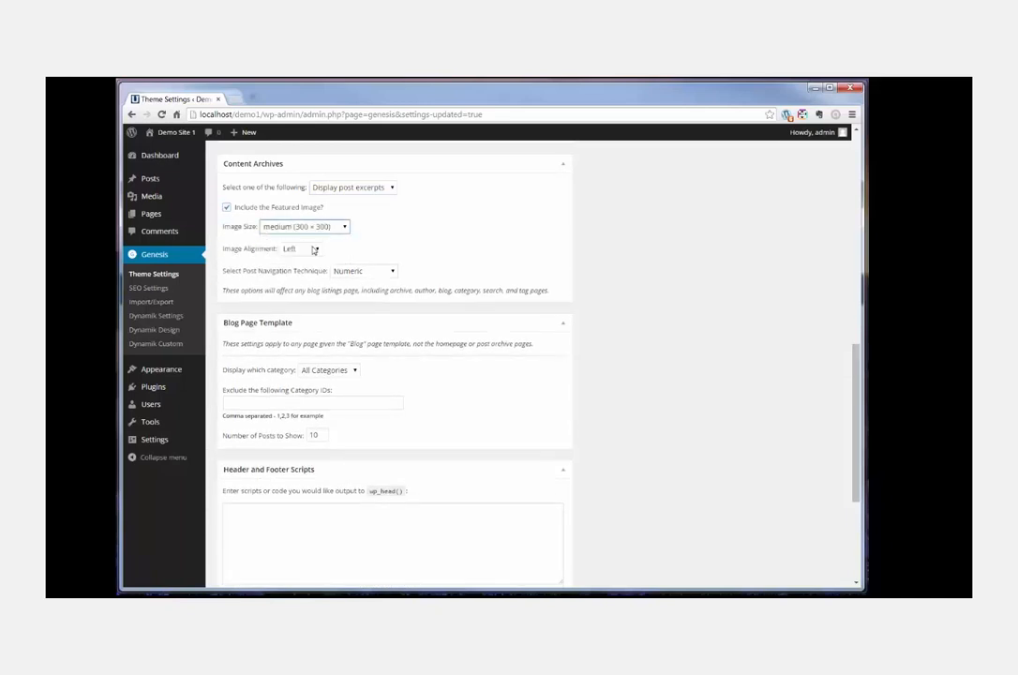
scroll(625, 306, "up", 10)
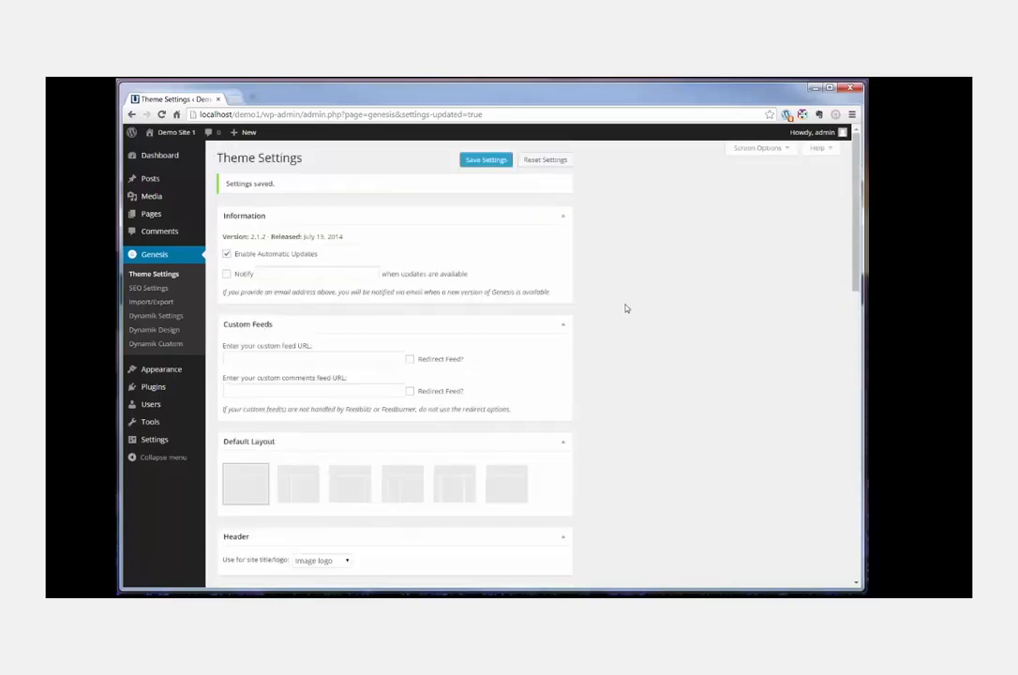
left_click(481, 162)
Step: In Dynamik's header design options, select your_logo.png as the logo image and save the changes
left_click(167, 329)
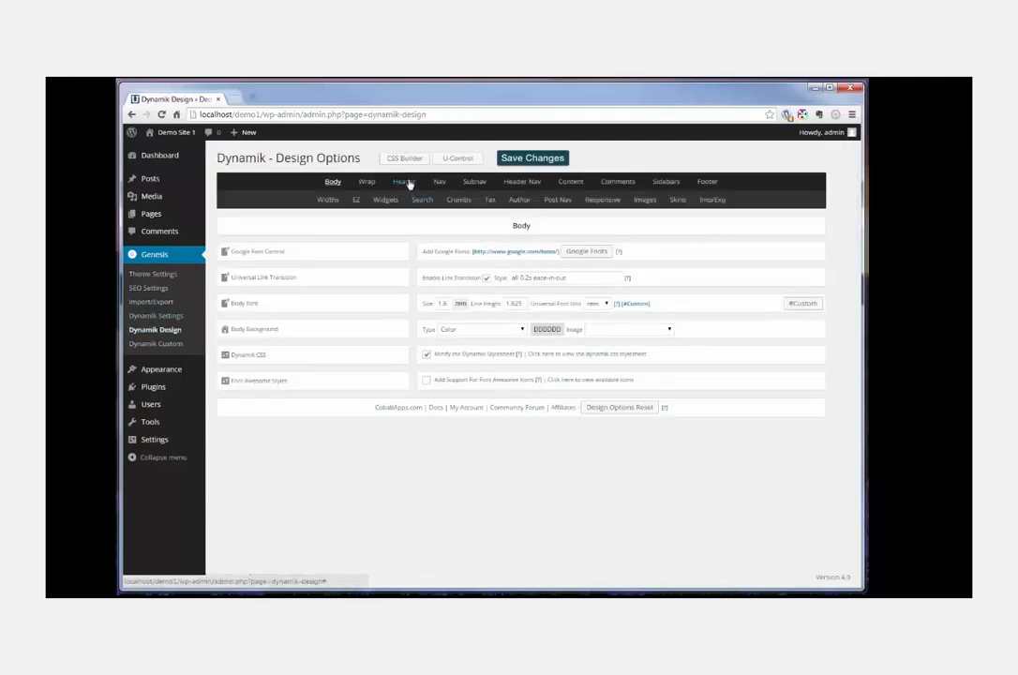
left_click(404, 181)
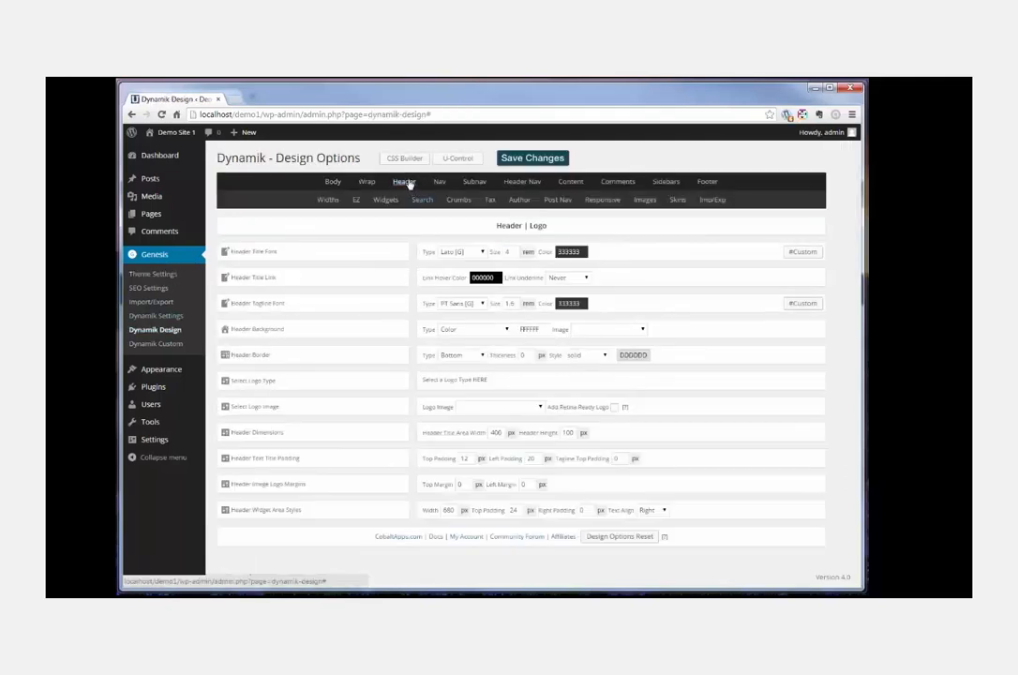
left_click(470, 410)
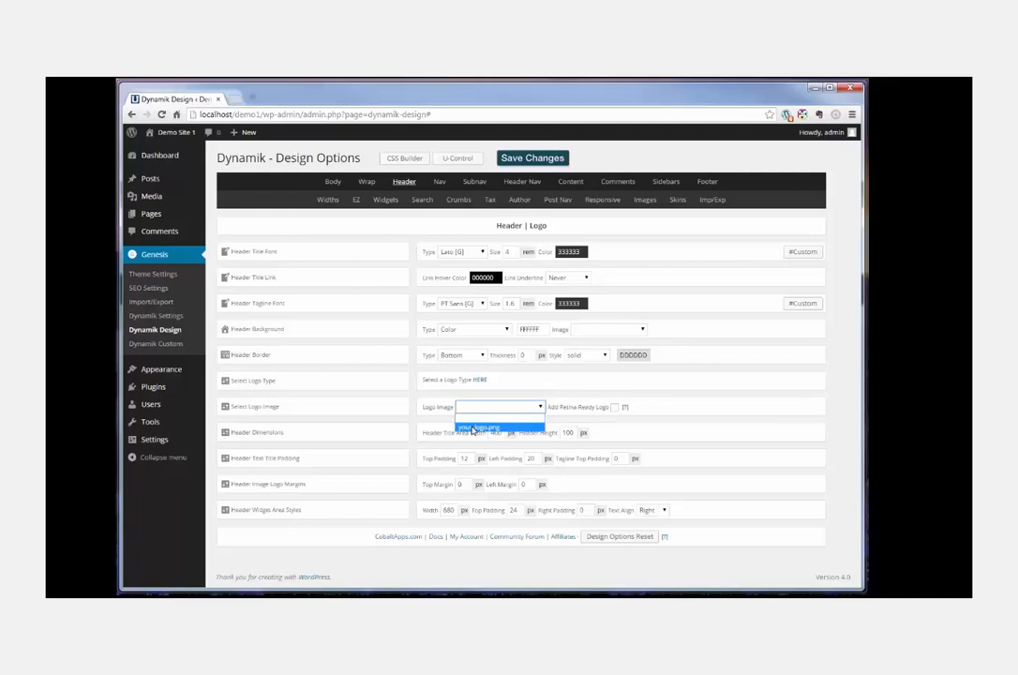
left_click(474, 429)
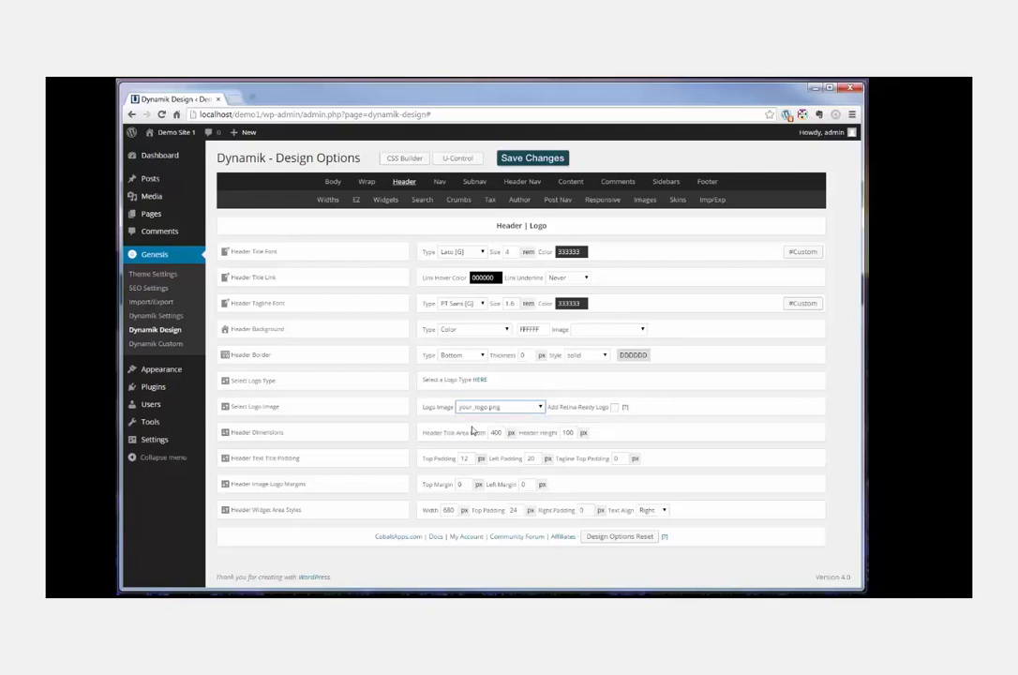
left_click(526, 160)
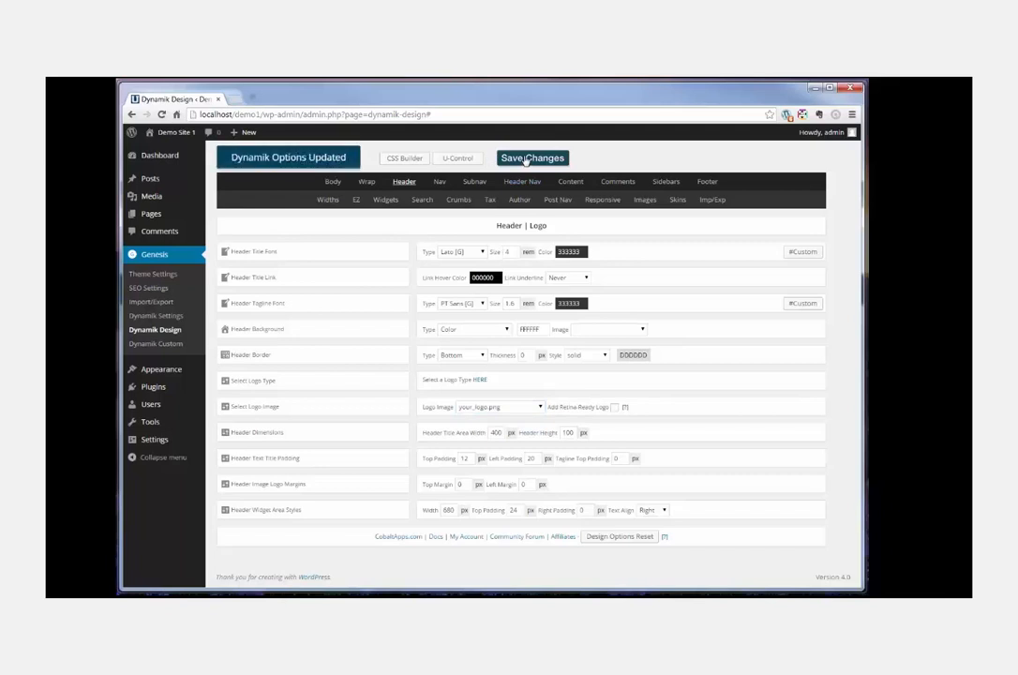
Step: Check the logo's dimensions among Dynamik's uploaded images, set the header title area width to 440 px and save the changes
left_click(645, 201)
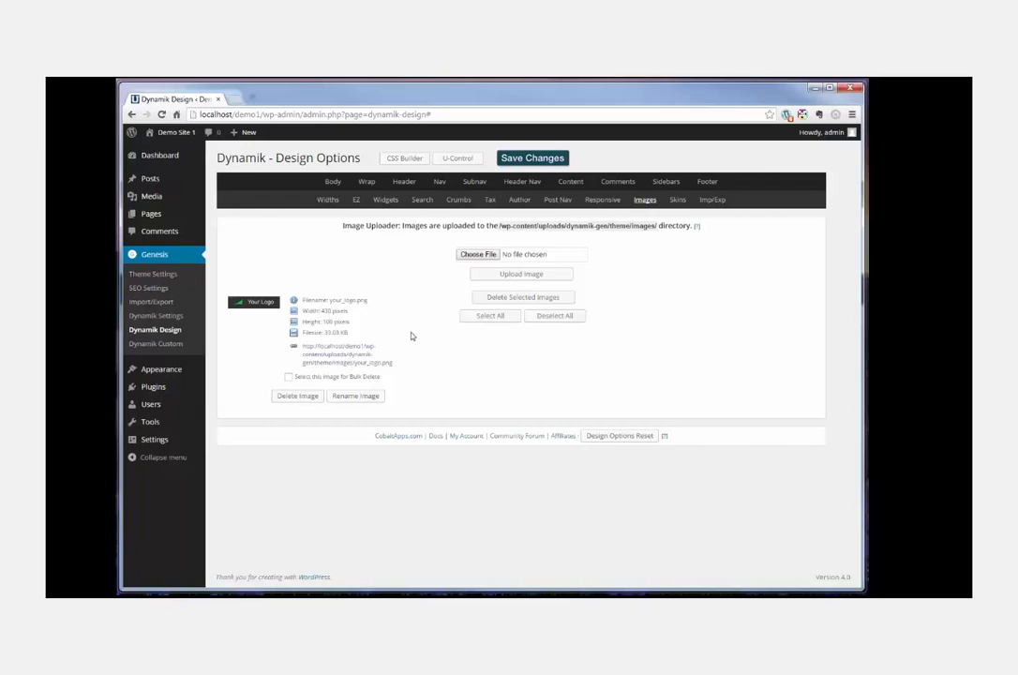
left_click(404, 181)
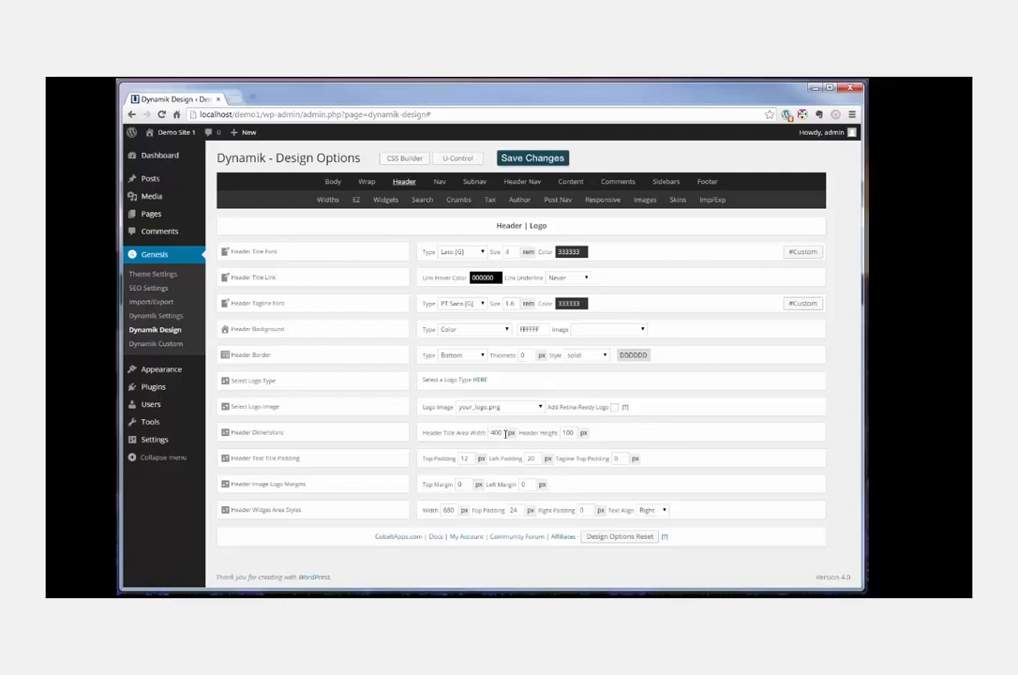
left_click(500, 432)
key("BackSpace")
key("BackSpace")
type("40")
left_click(539, 158)
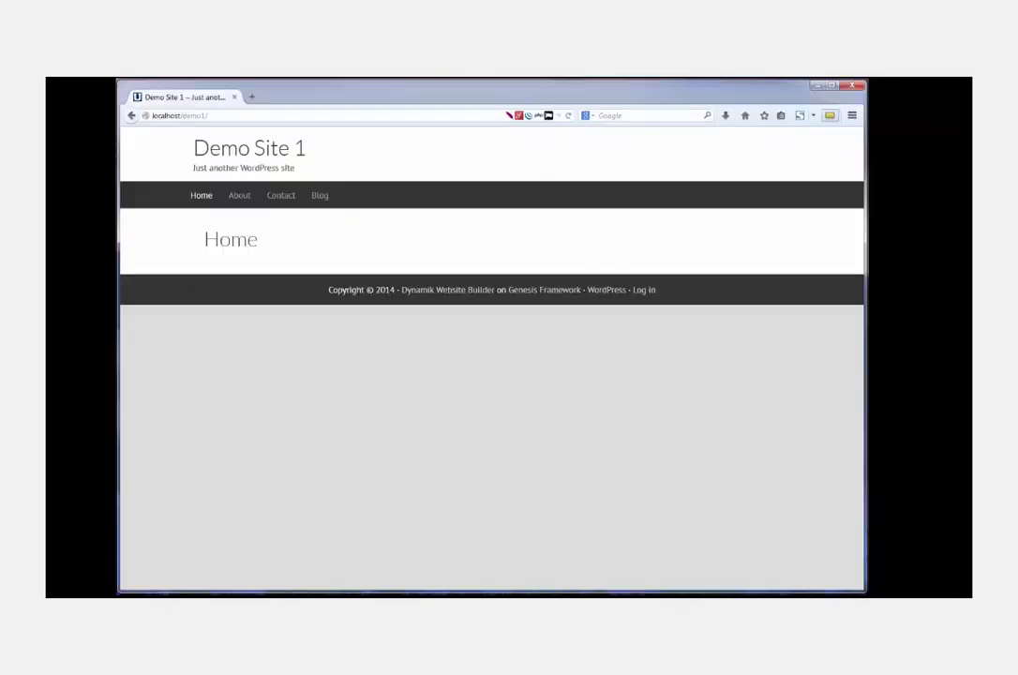
Step: Reload the live site's Home page and view its About and Contact pages to check the header logo
left_click(269, 148)
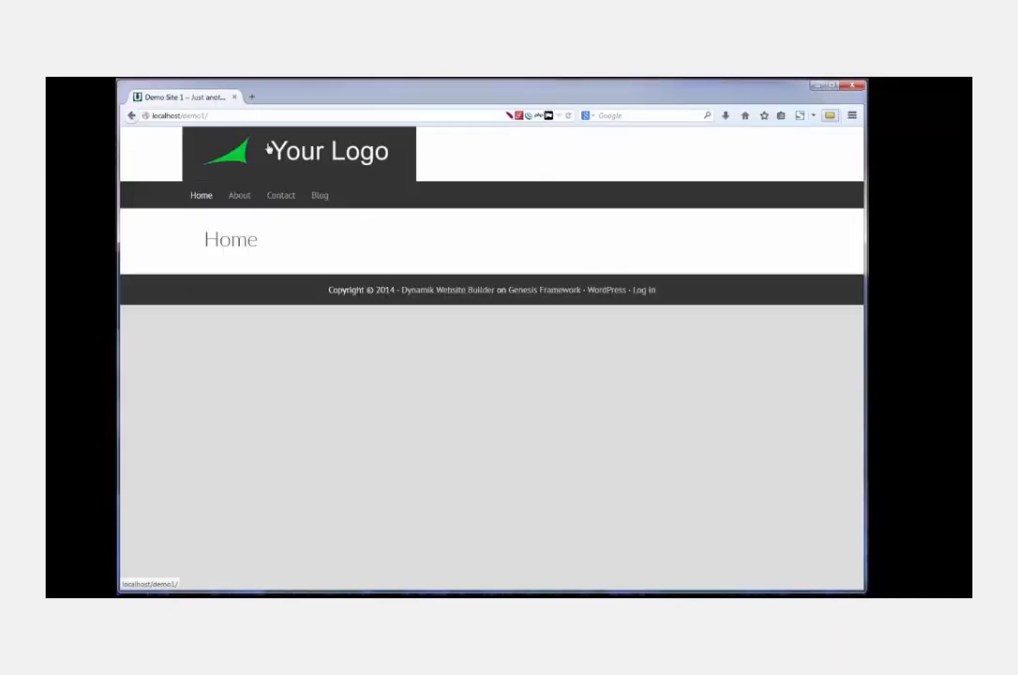
left_click(240, 198)
left_click(284, 200)
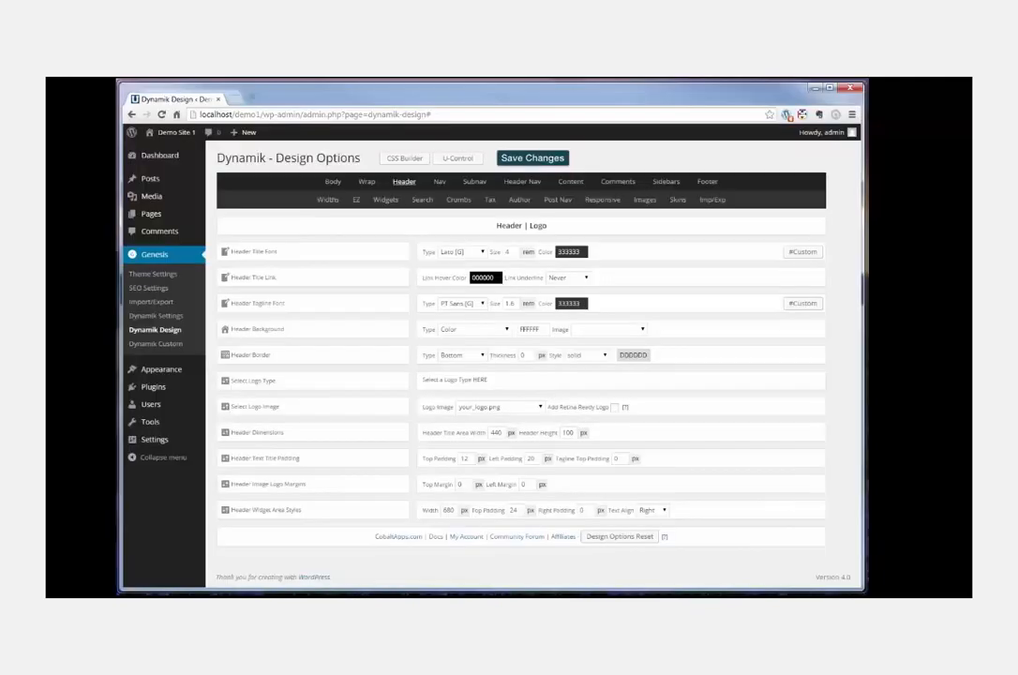
Step: Set the Nav main font size to 2.0 rem, save, check the live Home page and return to the design options
left_click(438, 184)
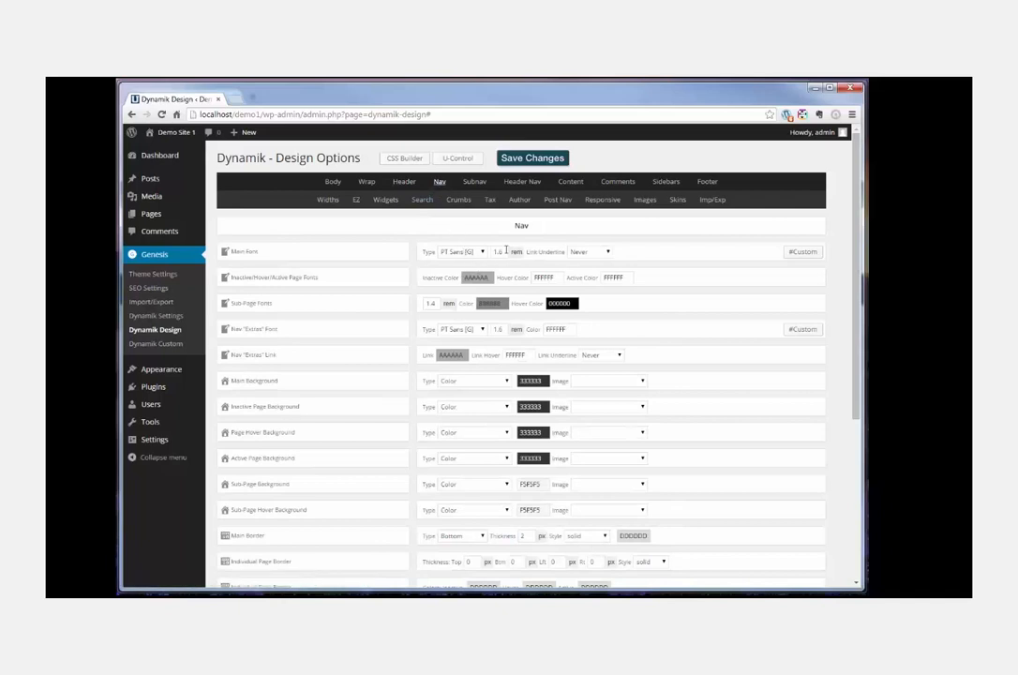
left_click_drag(506, 250, 487, 255)
type("2")
left_click(531, 159)
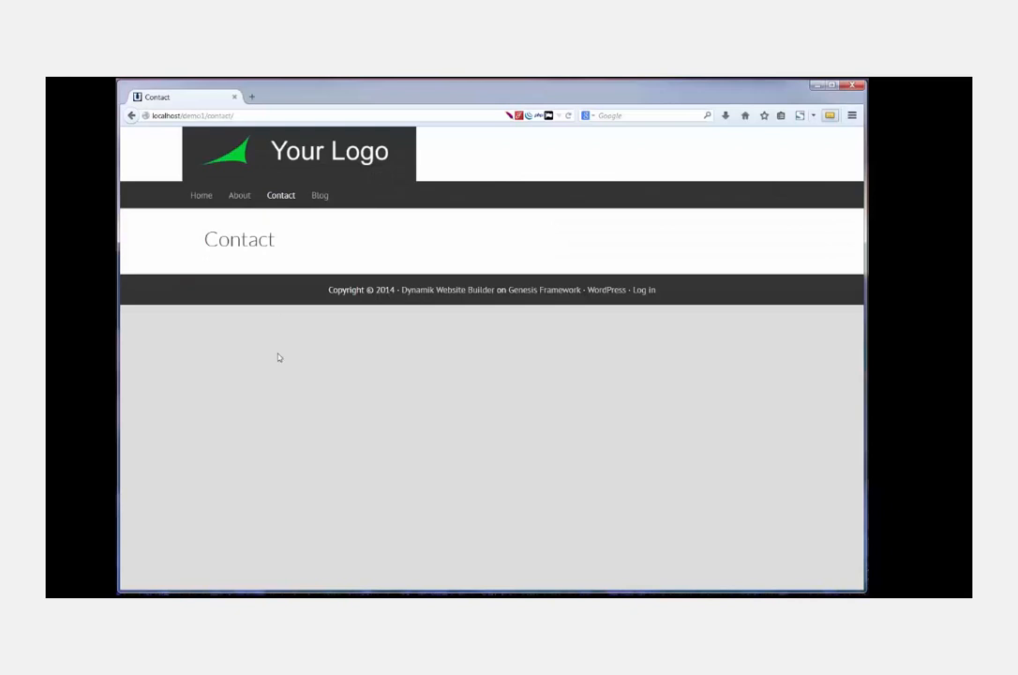
left_click(334, 155)
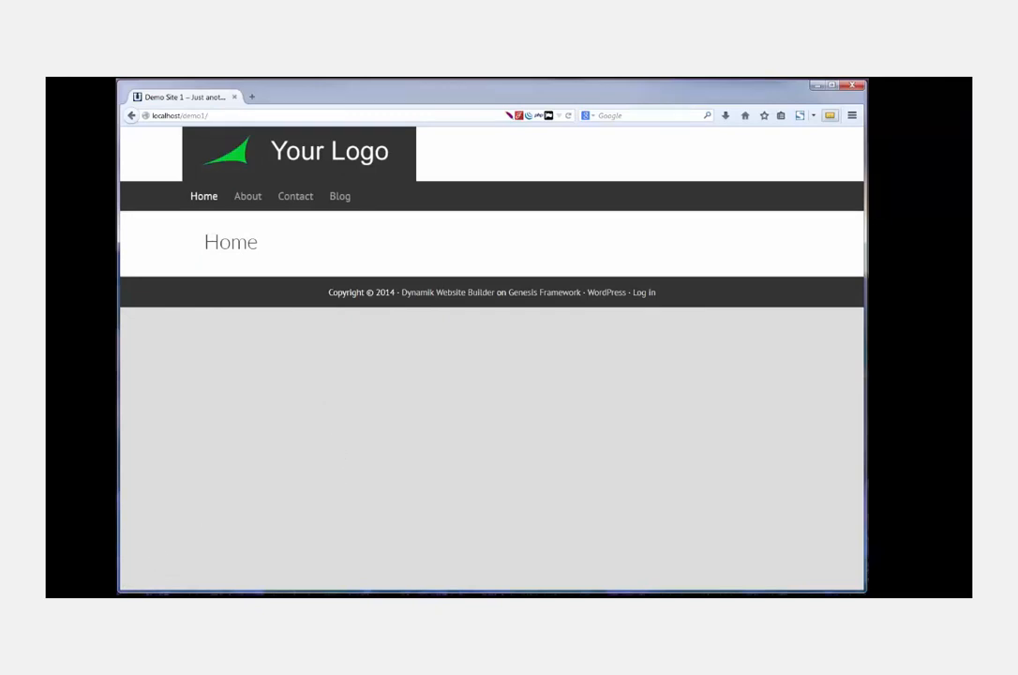
left_click(127, 592)
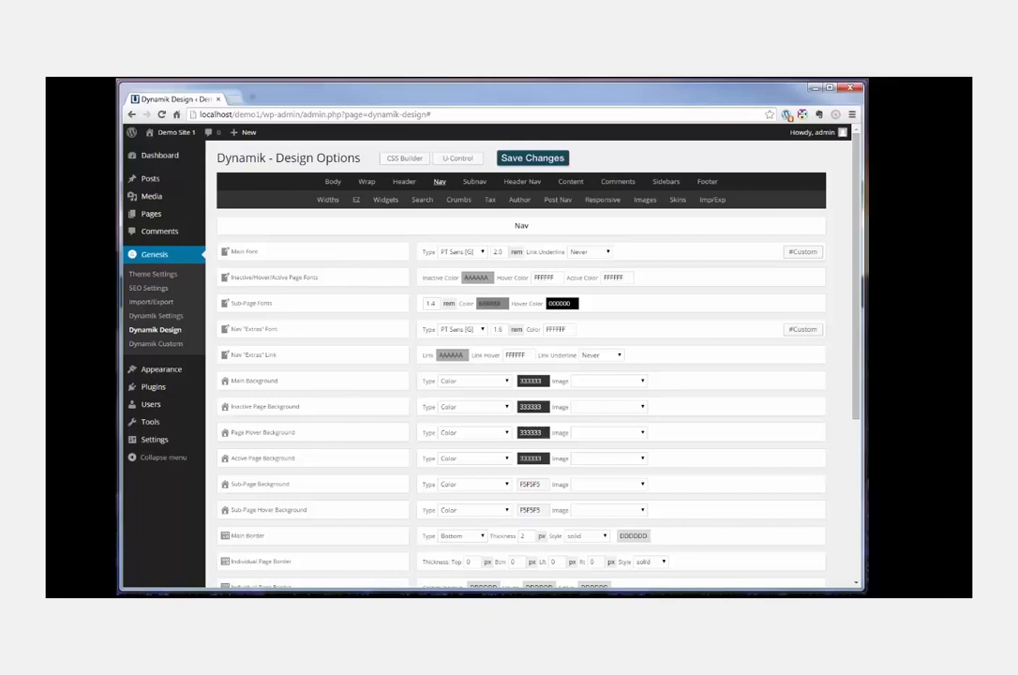
Step: In Dynamik's EZ design options, enable the Fat Footer for all display locations with the EZ Fat Footer 3 layout, and save
left_click(356, 201)
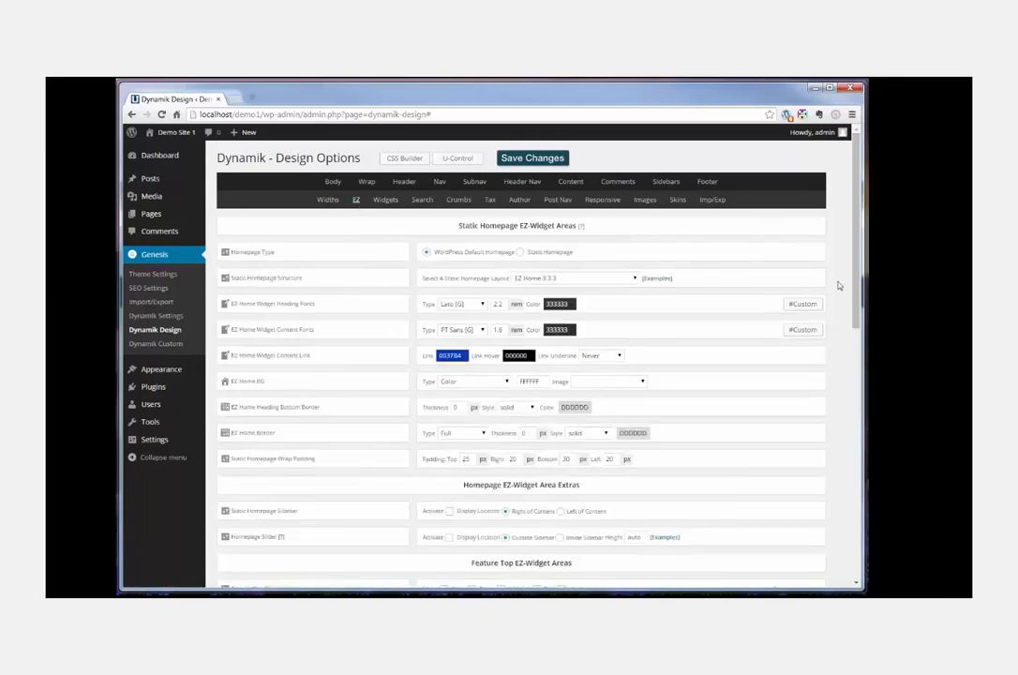
scroll(841, 293, "down", 10)
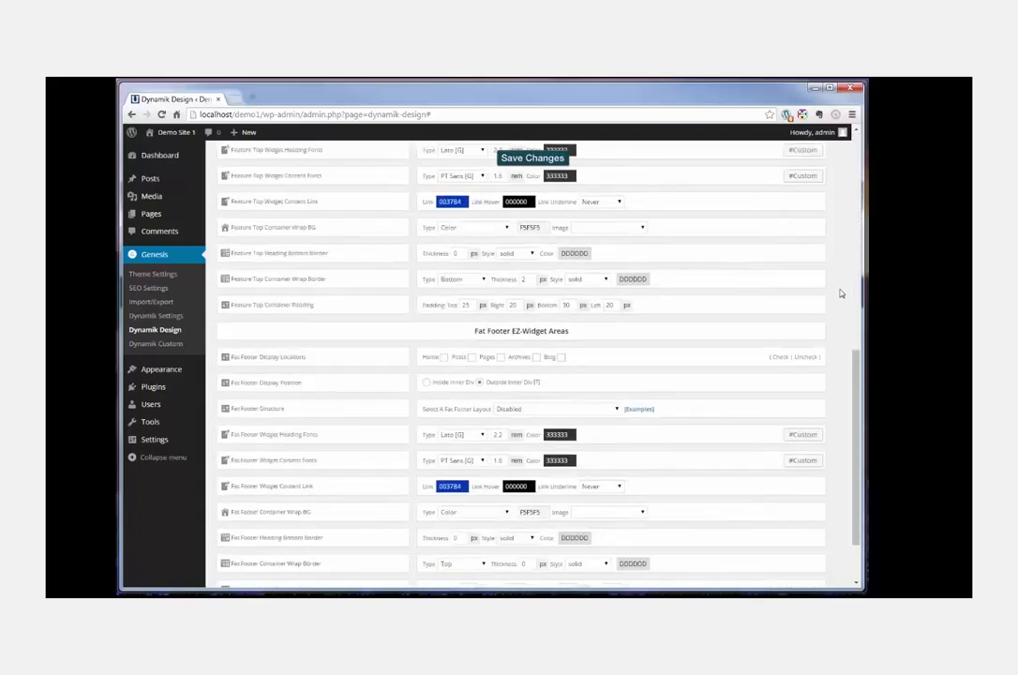
scroll(841, 294, "down", 1)
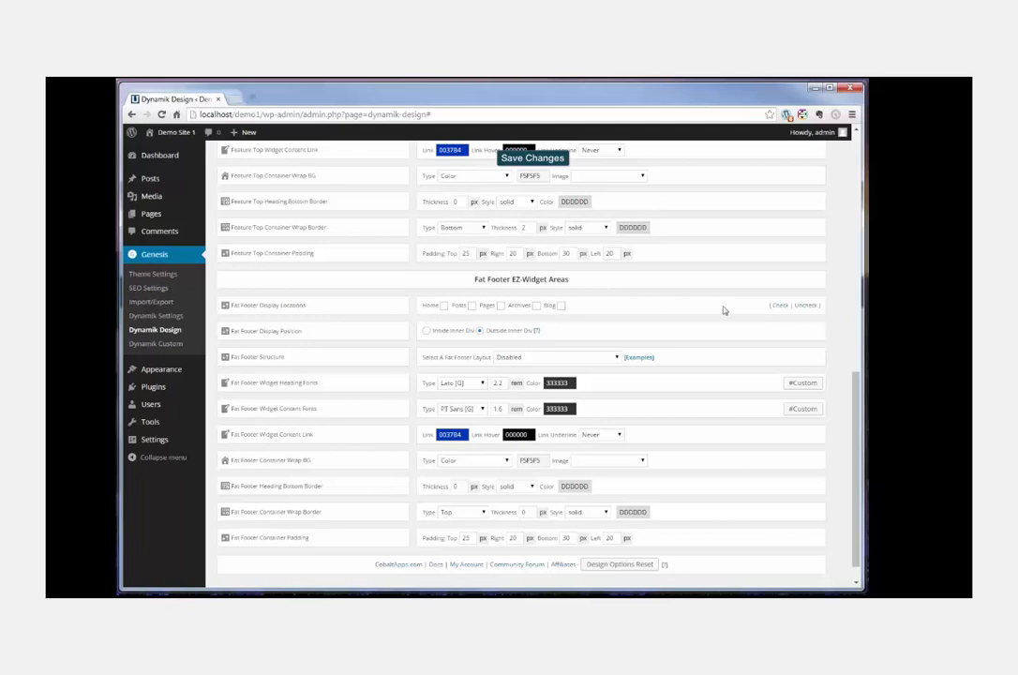
left_click(776, 307)
left_click(570, 356)
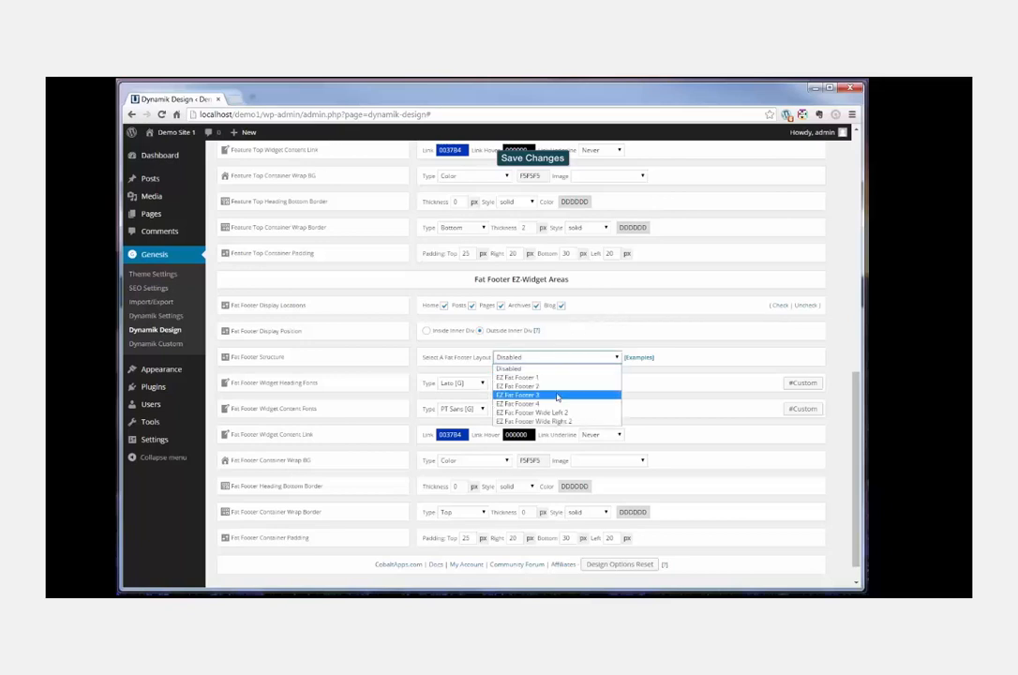
left_click(557, 396)
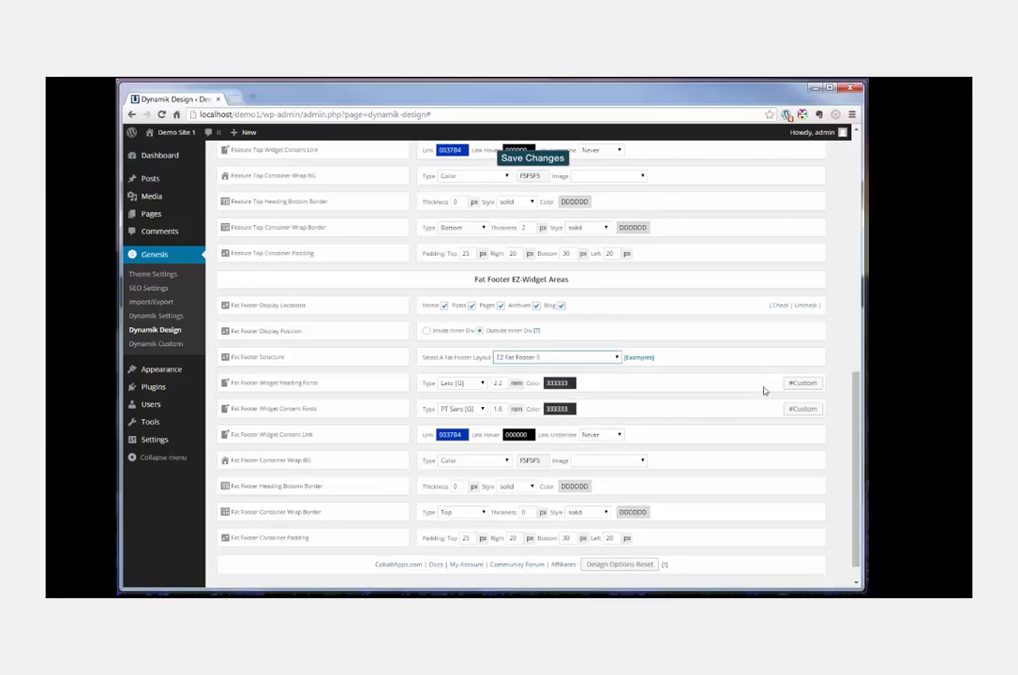
left_click(533, 158)
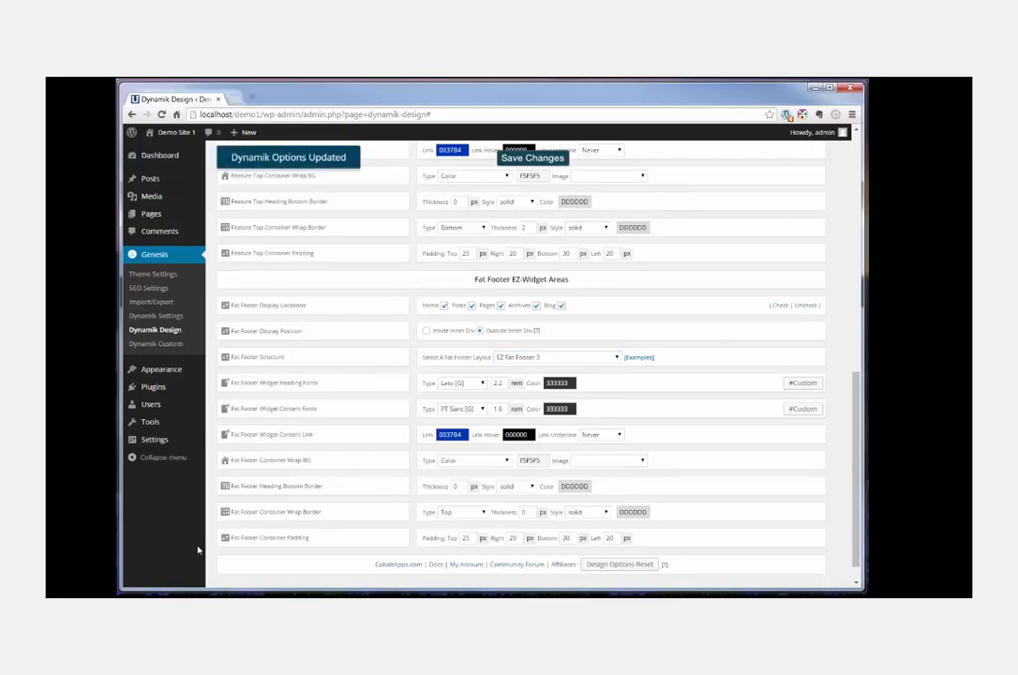
Step: Reload the live site's Home page to check the fat footer widget areas, and return to Dynamik's design options
key("alt+Tab")
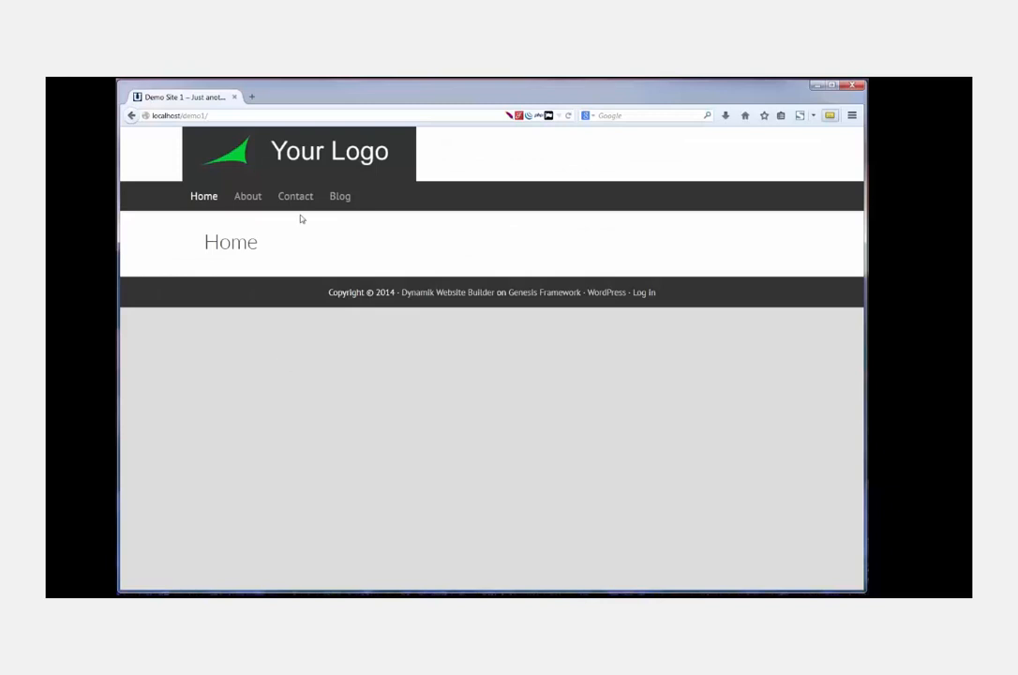
left_click(287, 152)
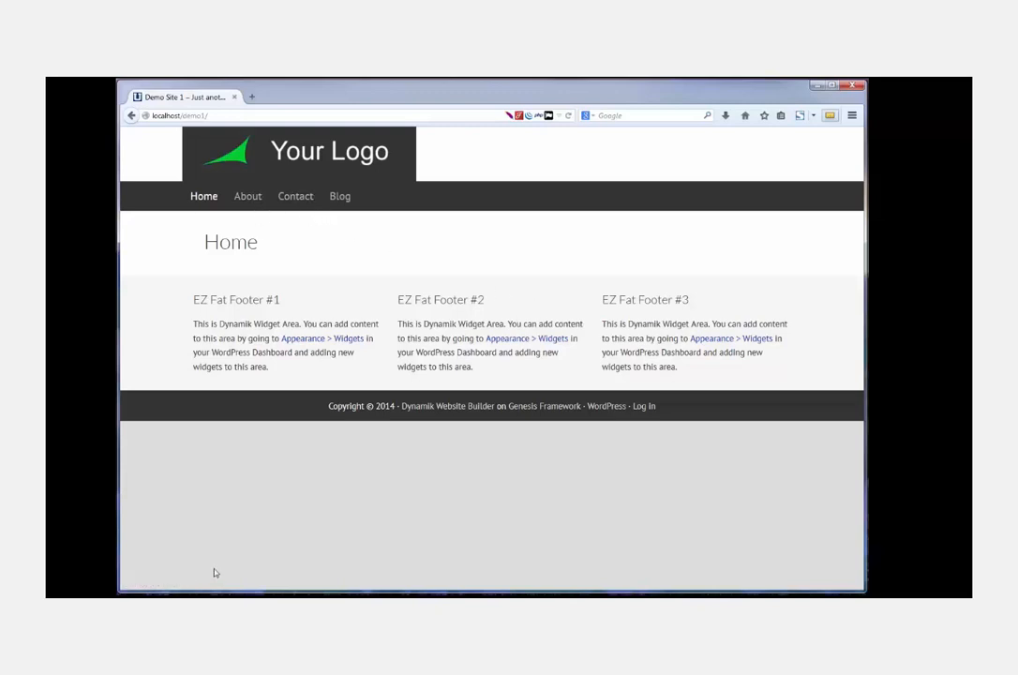
mouse_move(120, 596)
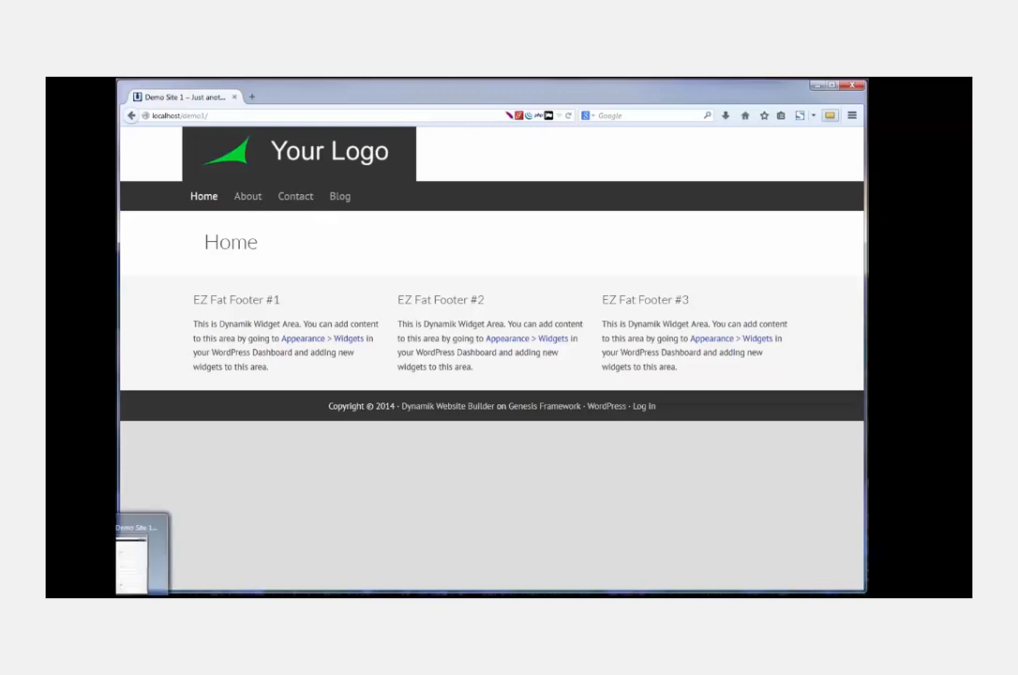
left_click(132, 566)
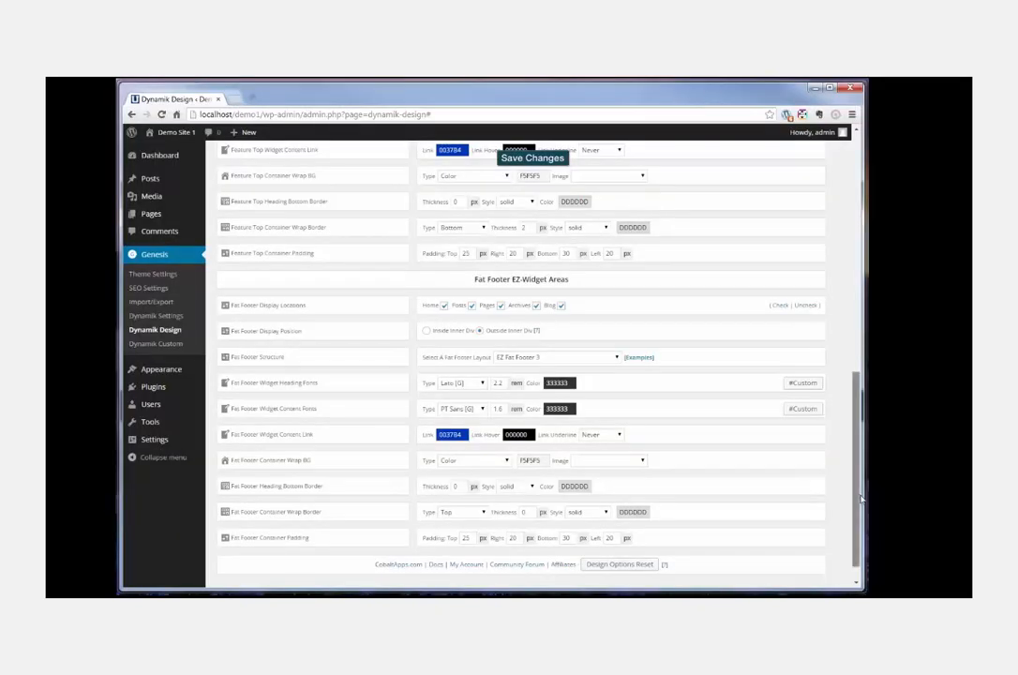
Step: Set the Fat Footer Container Wrap background to Color type with the value CCCCCC and save the design changes
scroll(858, 500, "down", 1)
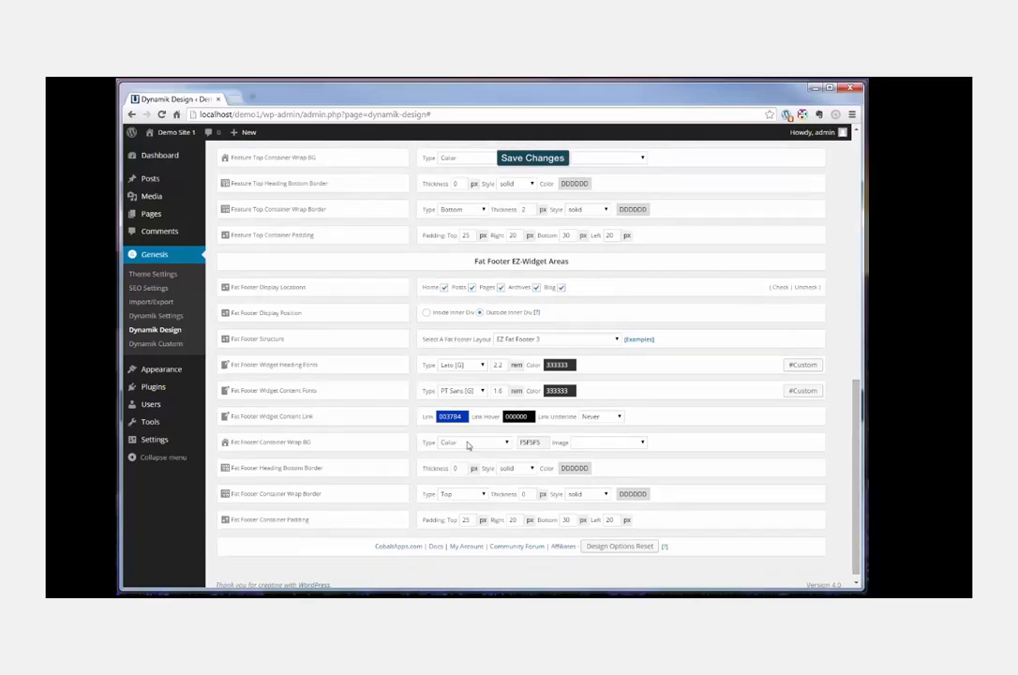
left_click(467, 444)
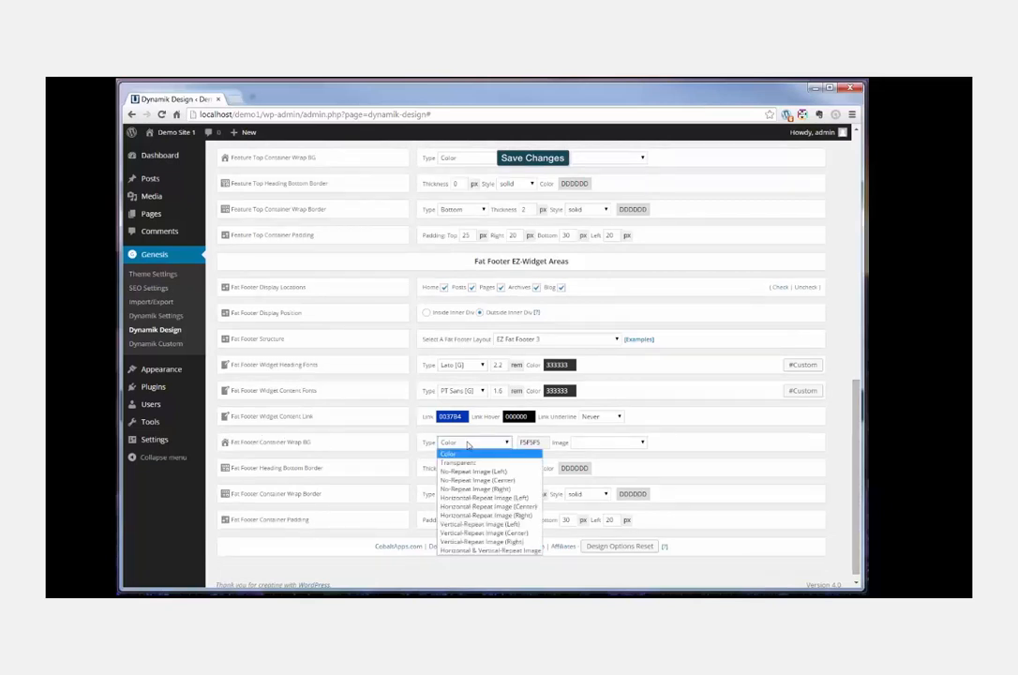
left_click(469, 445)
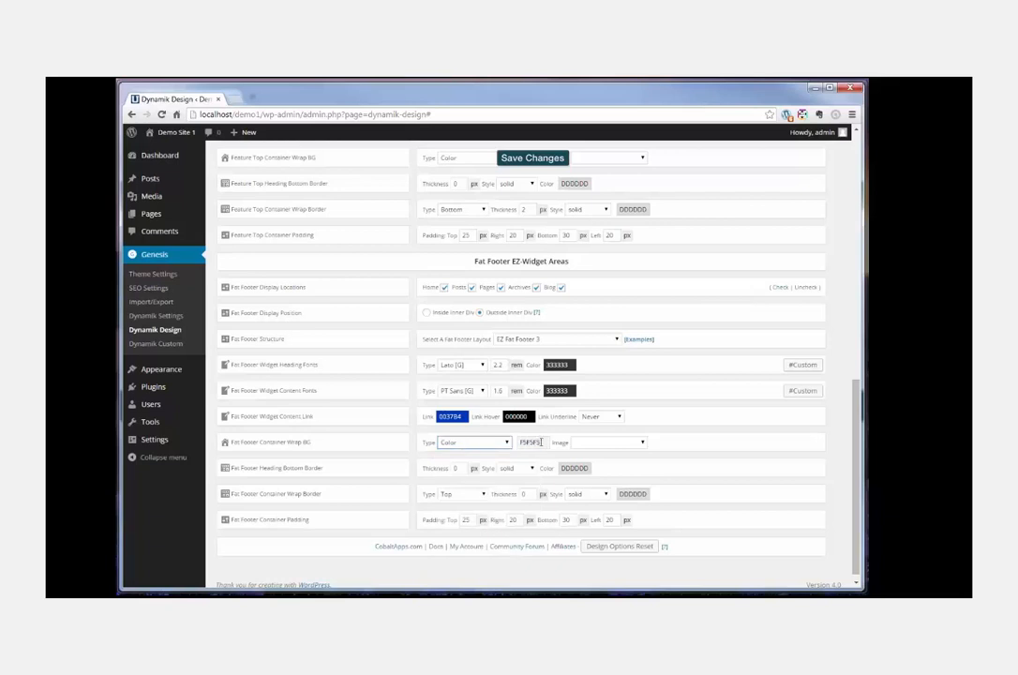
left_click_drag(542, 442, 499, 445)
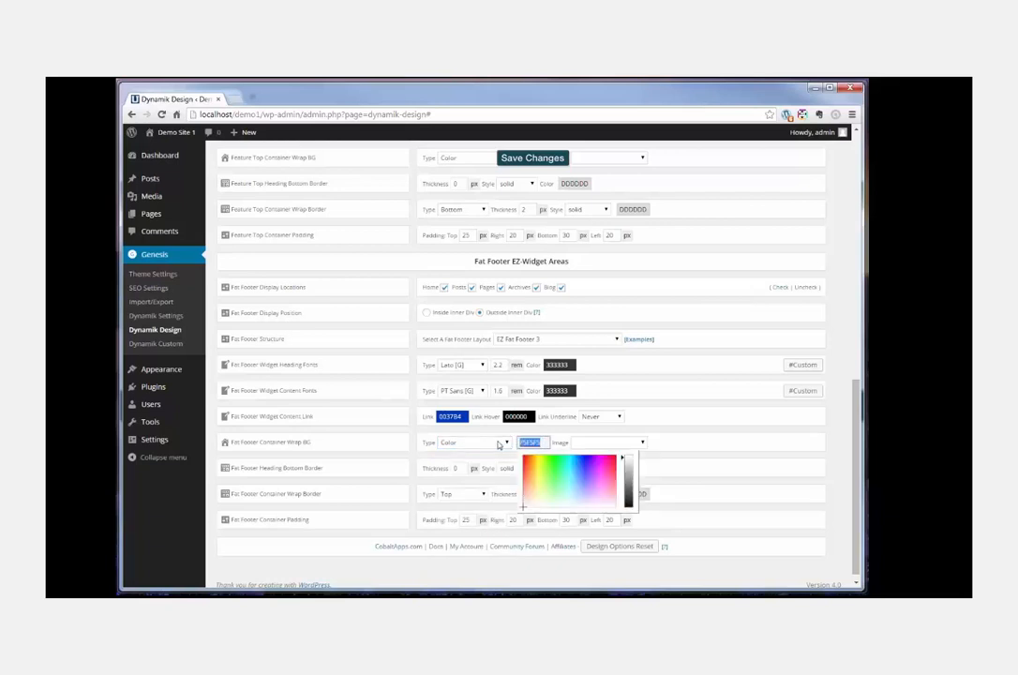
type("CCCCCC")
left_click(538, 160)
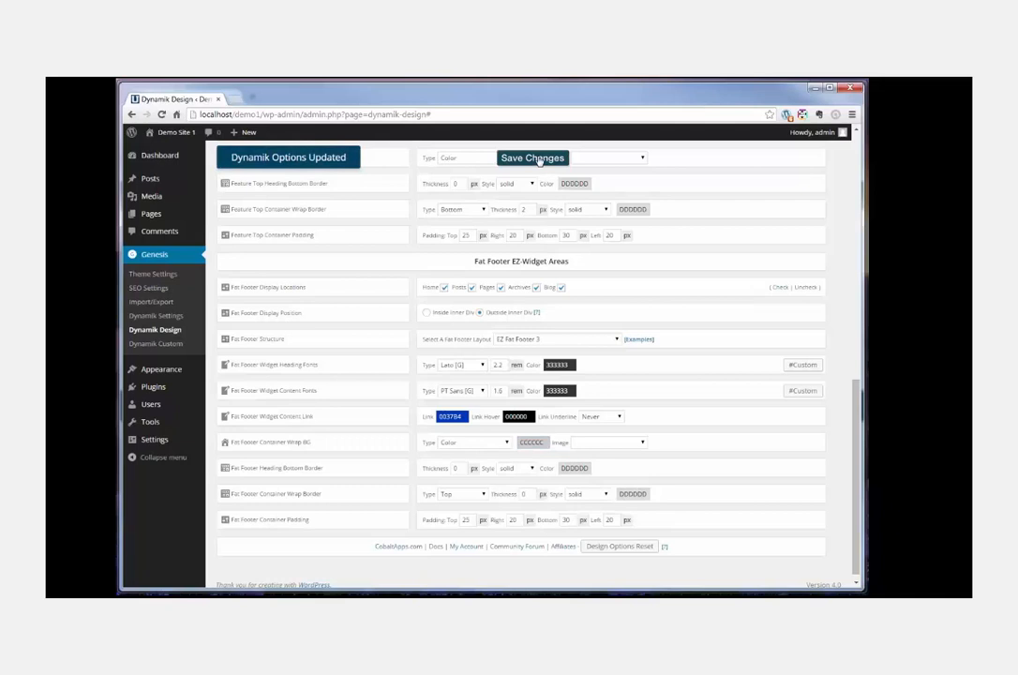
Step: Reload the live site's Home page to check the fat footer background, and return to the WordPress dashboard
left_click(173, 596)
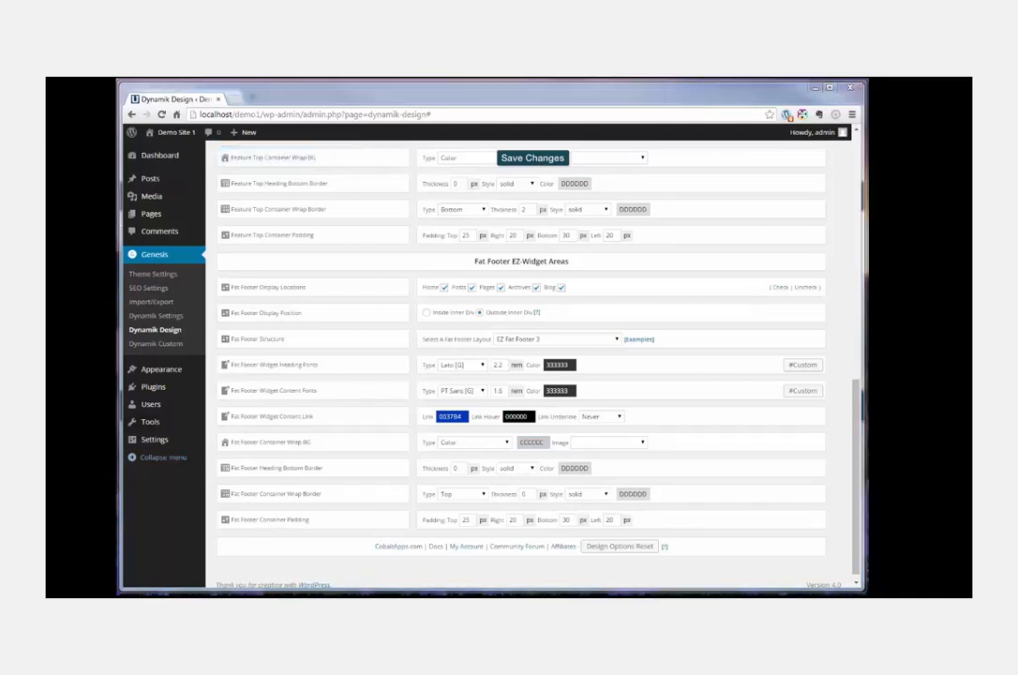
left_click(328, 152)
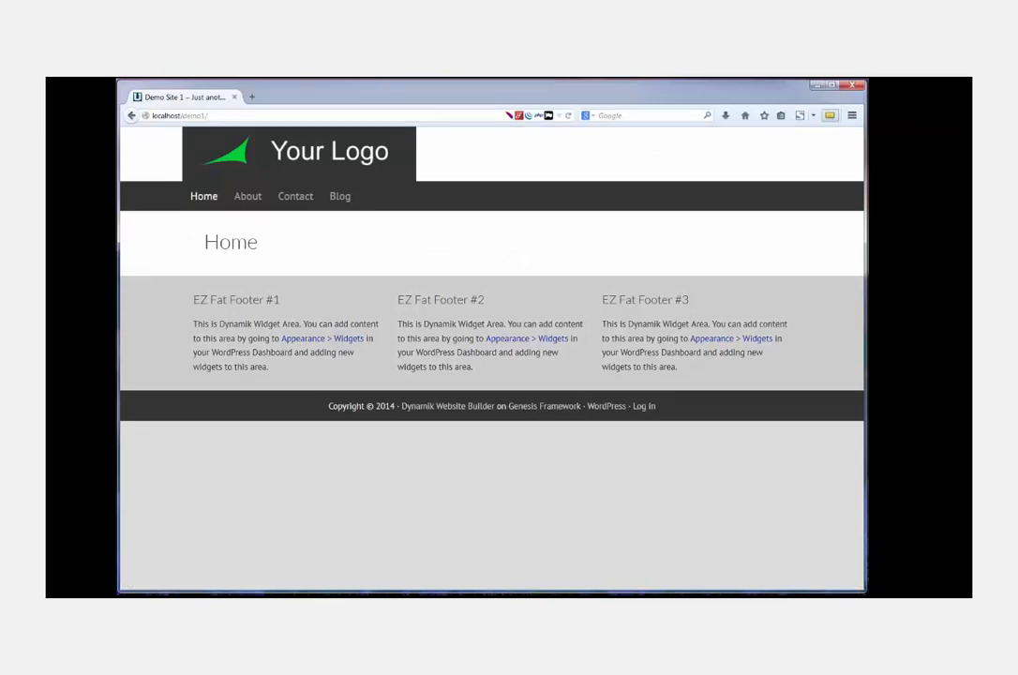
left_click(131, 596)
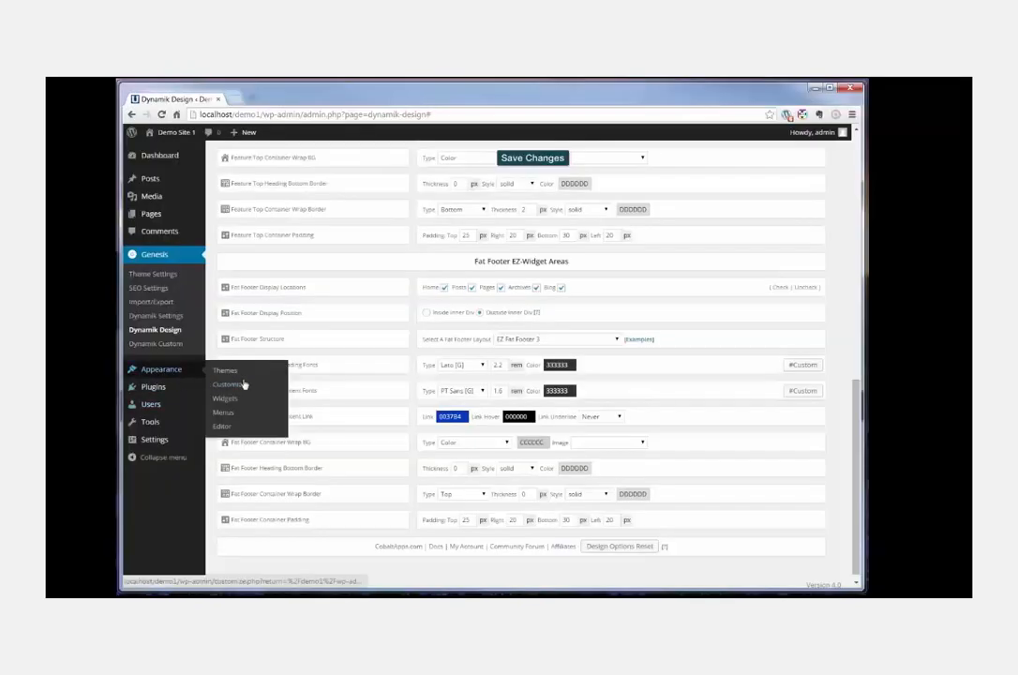
Step: Add the Pages, Recent Posts and Recent Comments widgets to EZ Fat Footer 1, 2 and 3 respectively, and check the live Home page
left_click(224, 399)
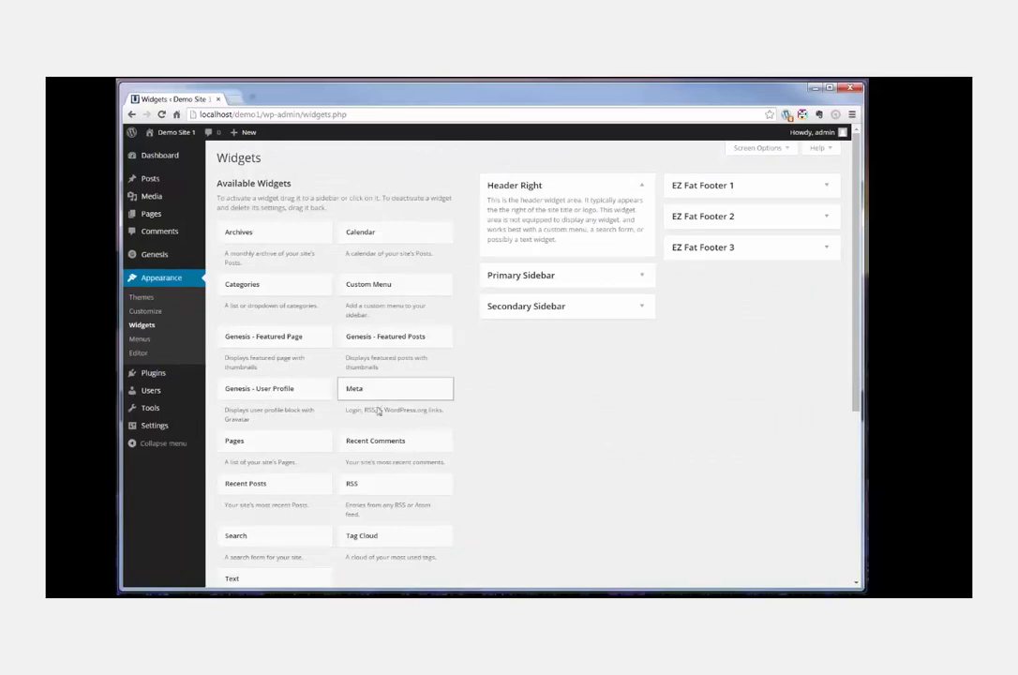
left_click_drag(291, 436, 747, 186)
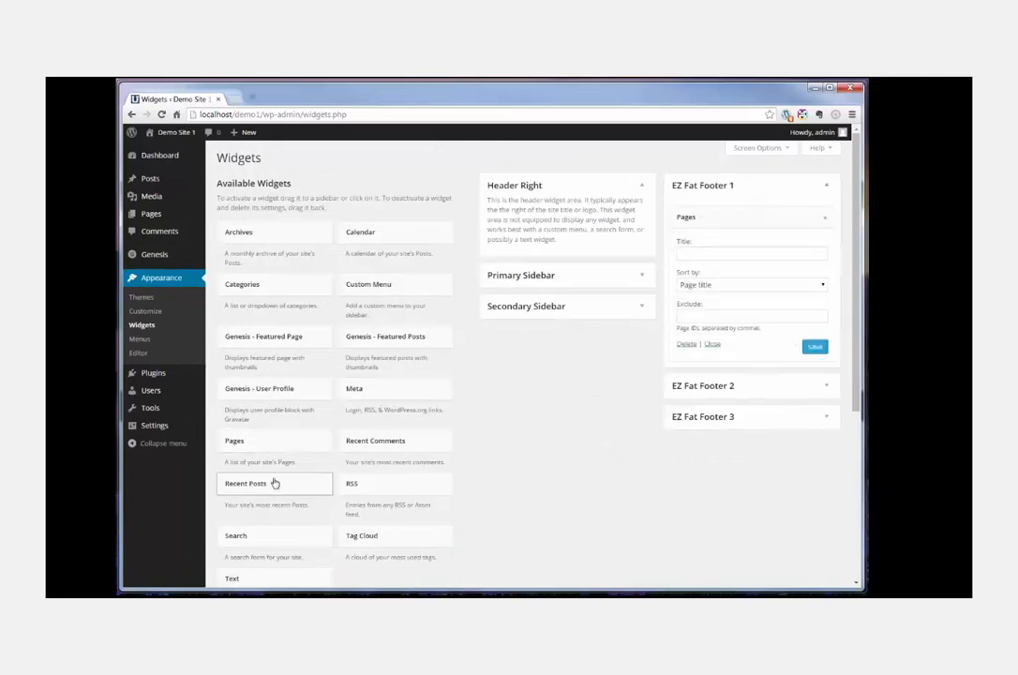
left_click_drag(274, 483, 754, 381)
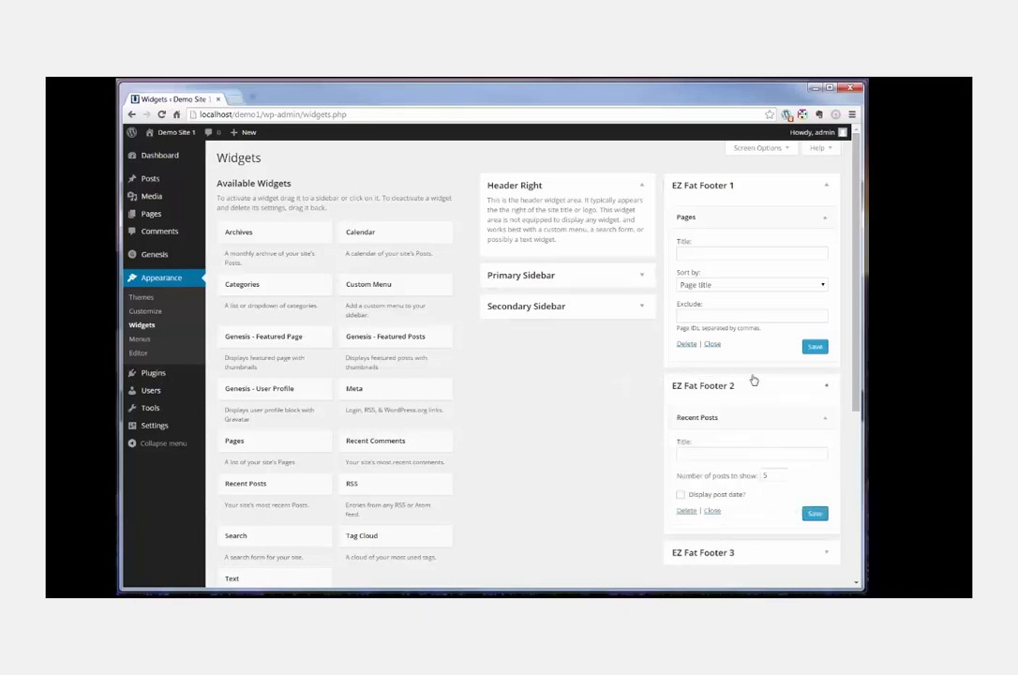
left_click(825, 187)
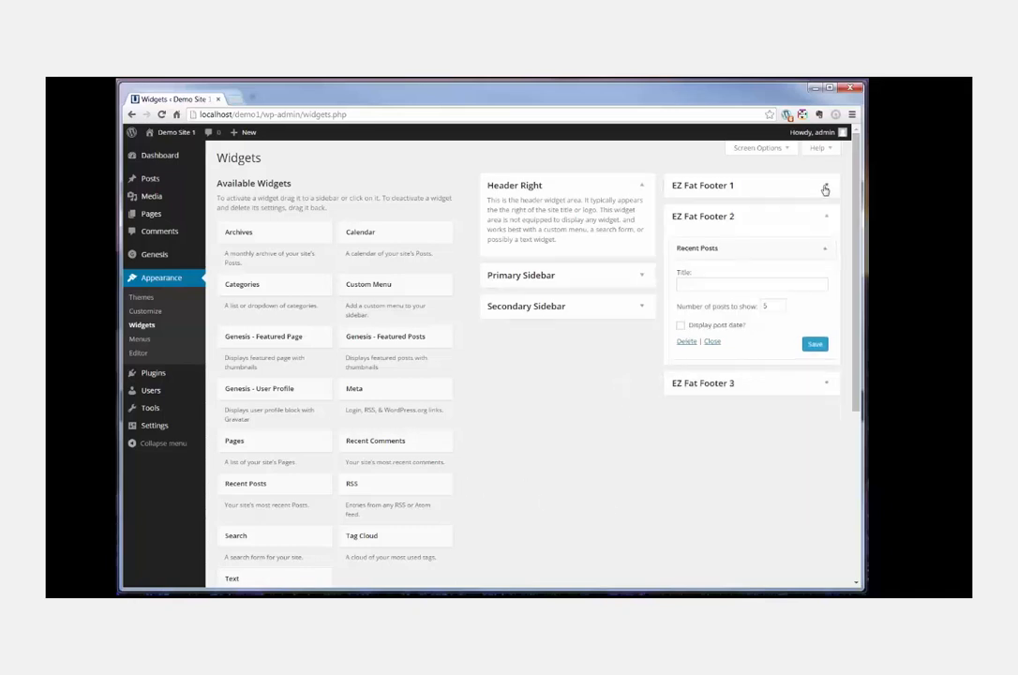
left_click(829, 220)
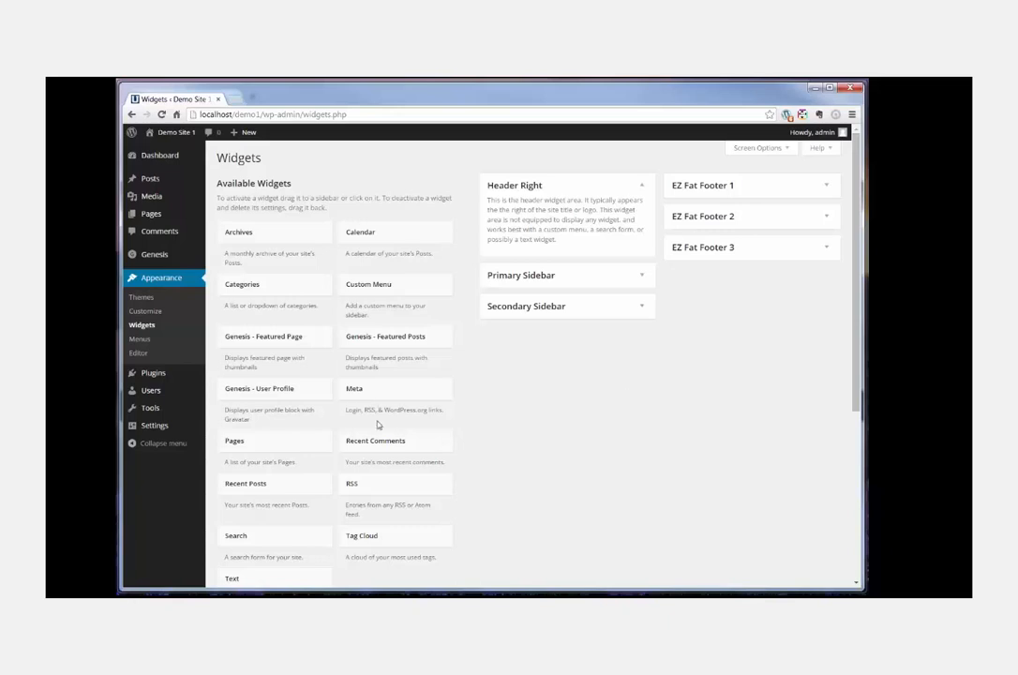
left_click_drag(380, 442, 722, 255)
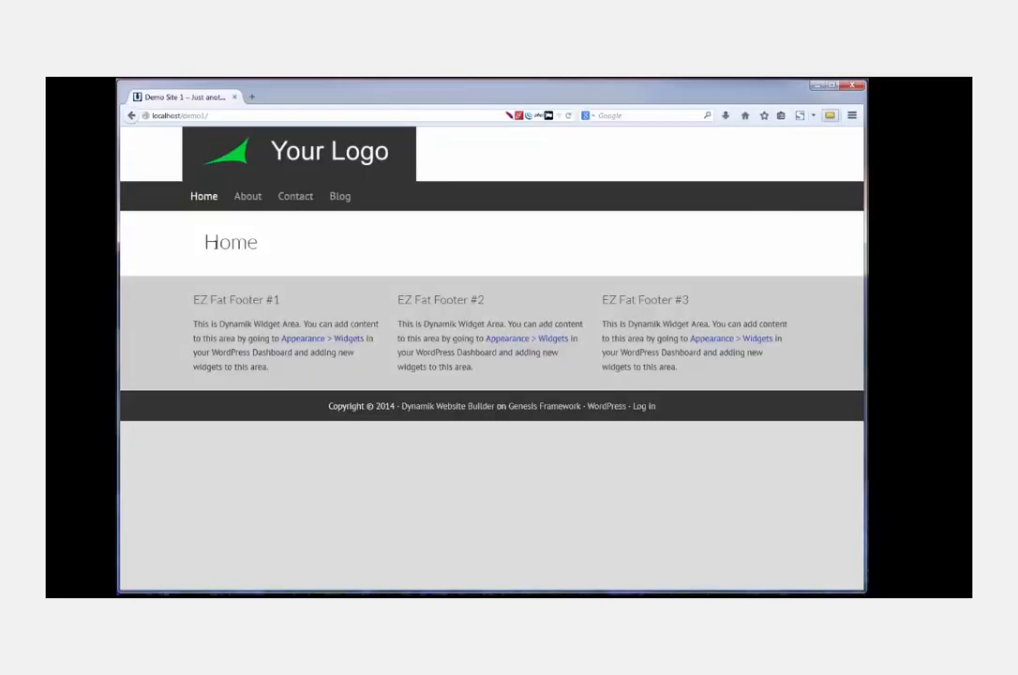
left_click(214, 198)
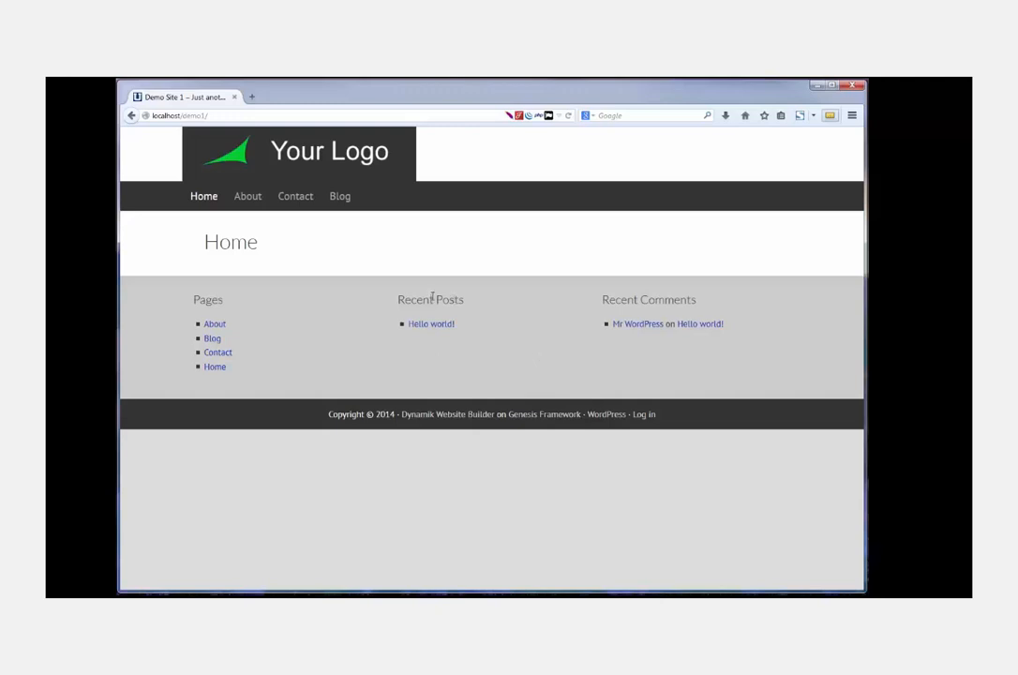
left_click(206, 198)
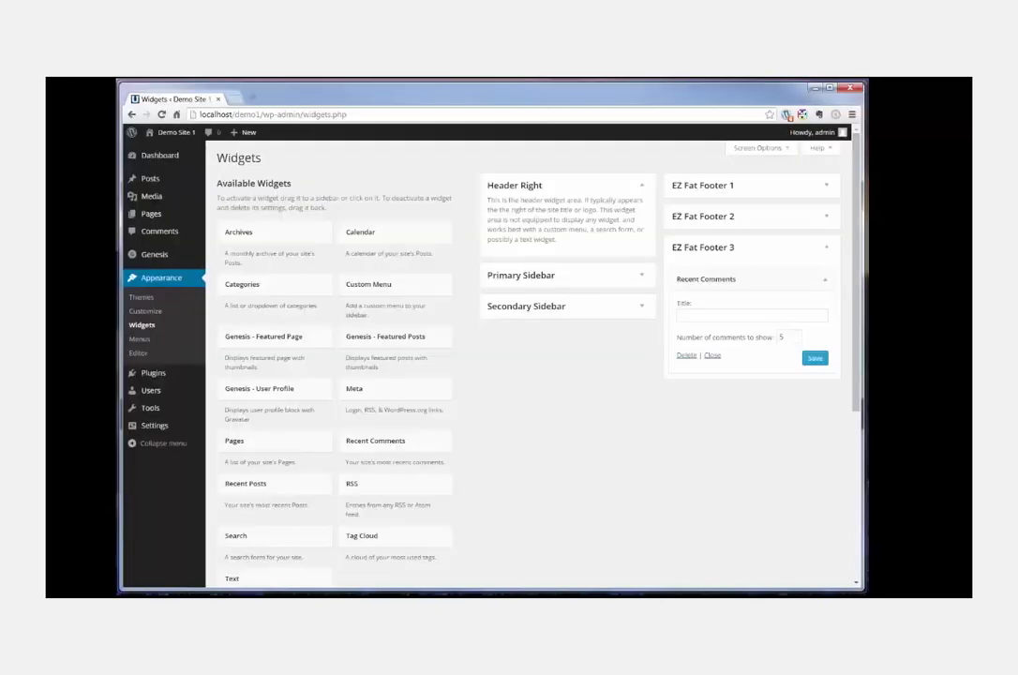
Step: Add the Calendar widget to the Primary Sidebar and check the live site's Home, About, Contact and Blog pages, ending on Home
left_click(641, 278)
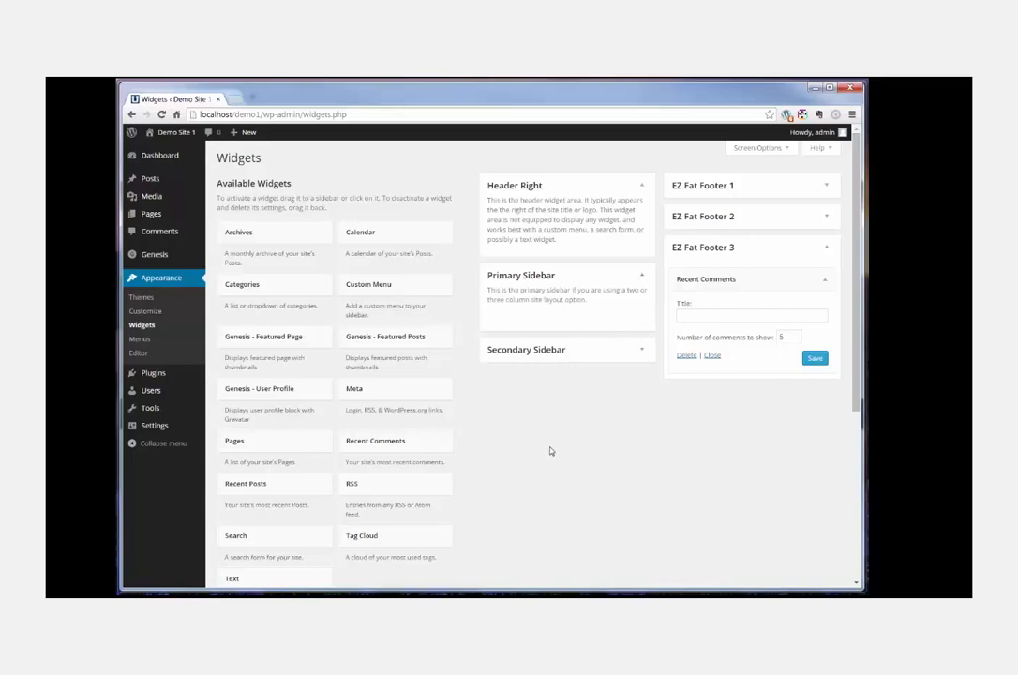
left_click_drag(402, 234, 563, 323)
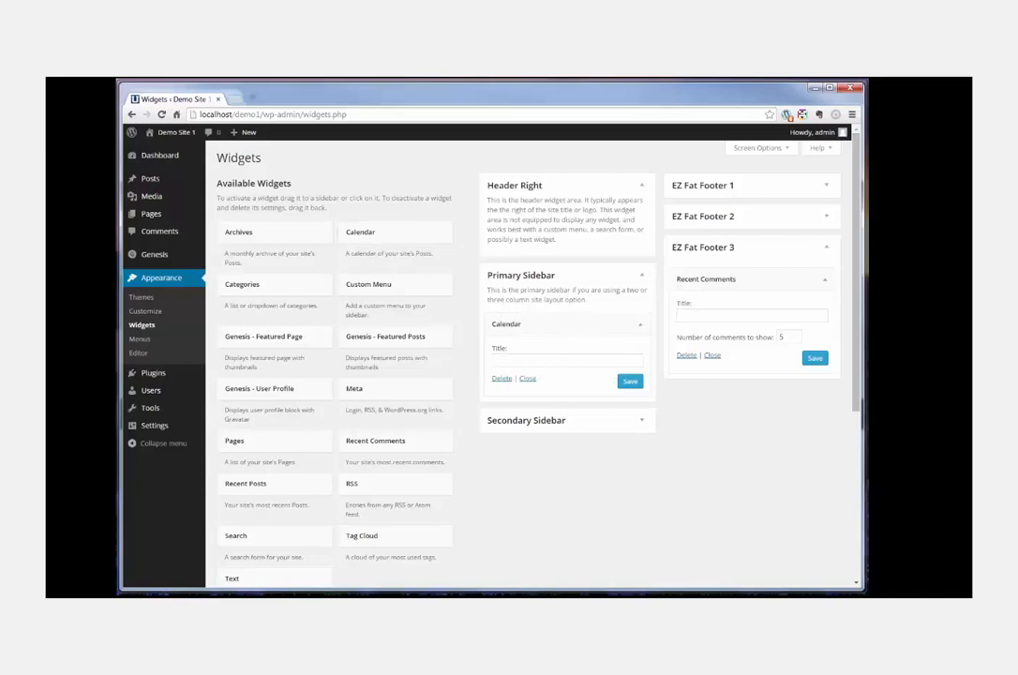
mouse_move(136, 594)
left_click(139, 561)
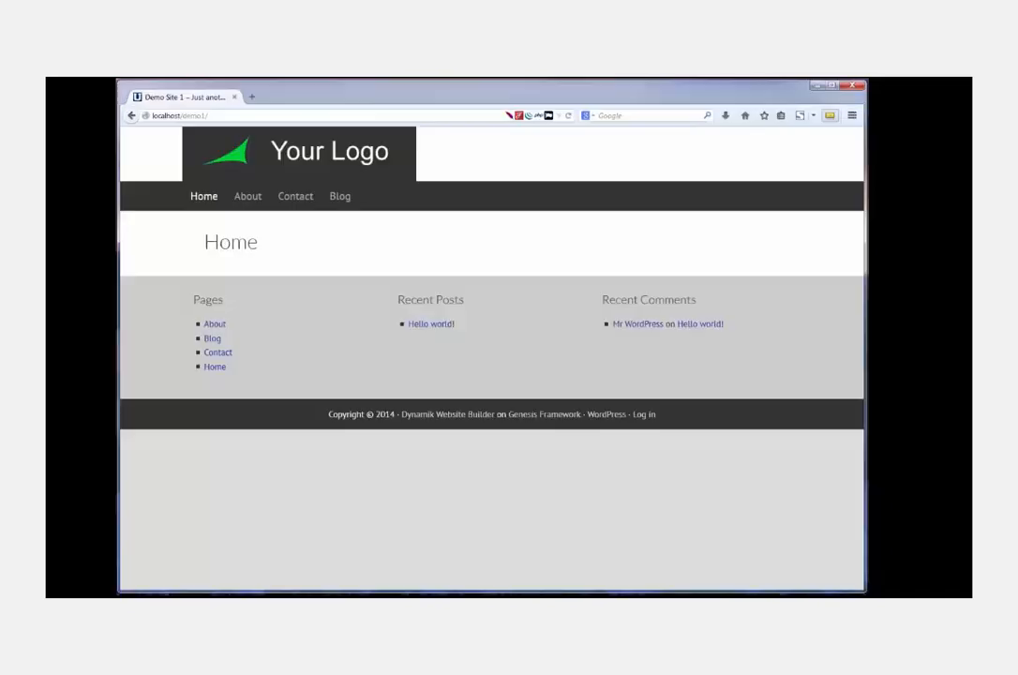
left_click(206, 203)
left_click(241, 197)
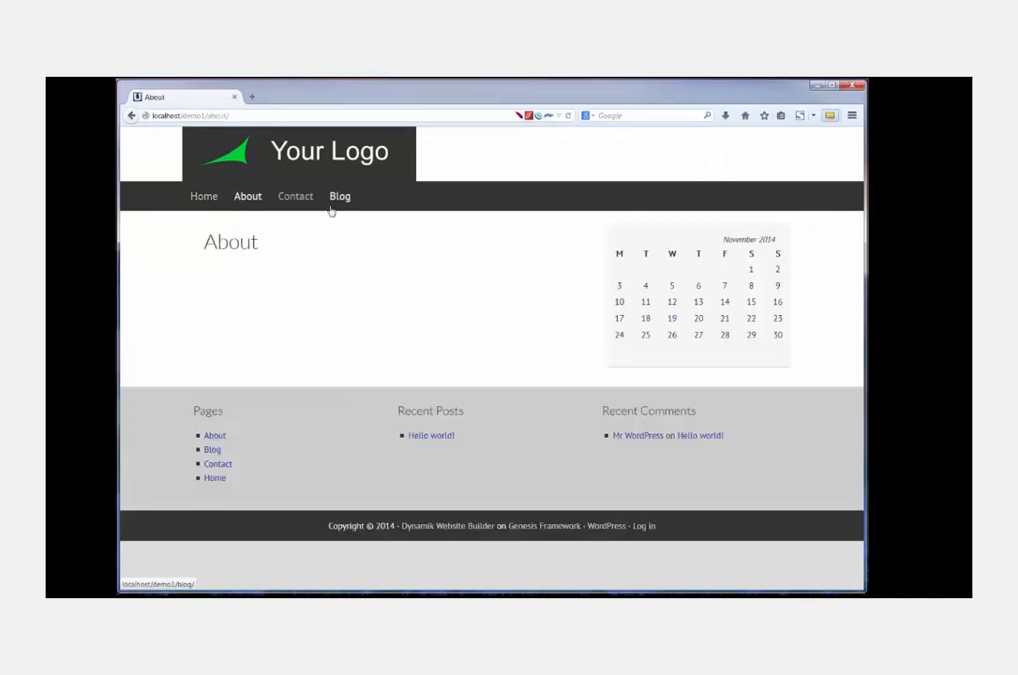
left_click(297, 200)
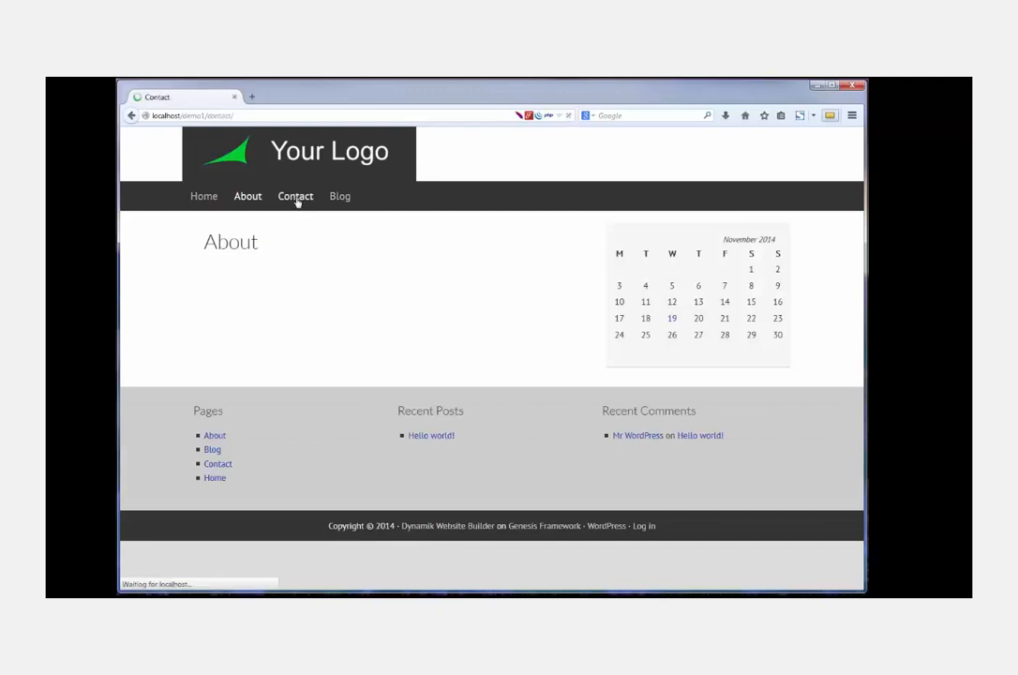
left_click(346, 198)
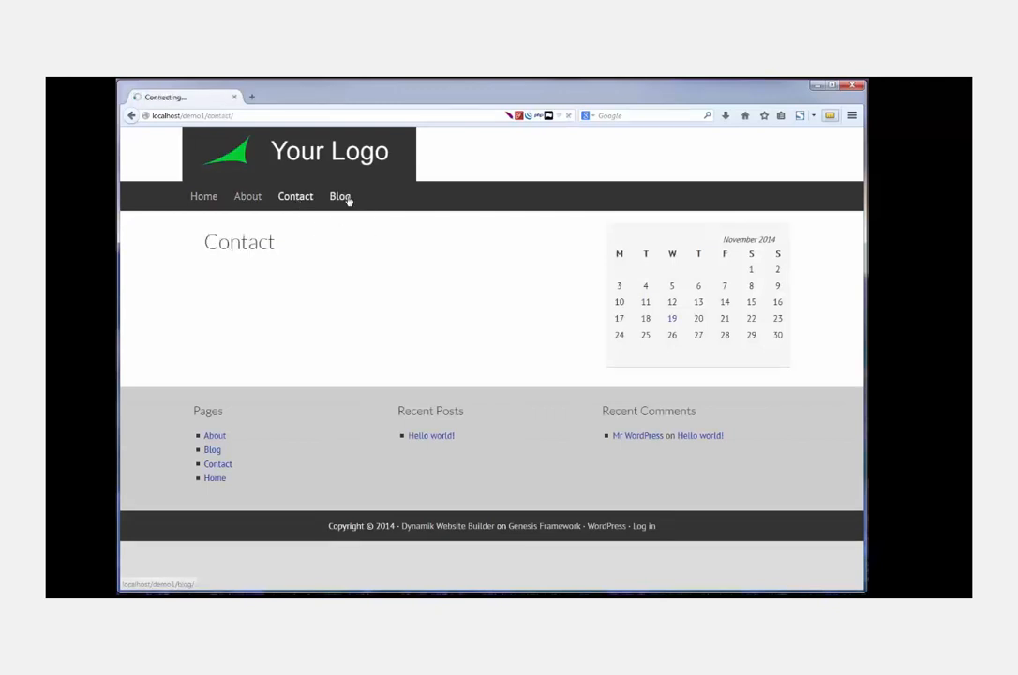
left_click(332, 150)
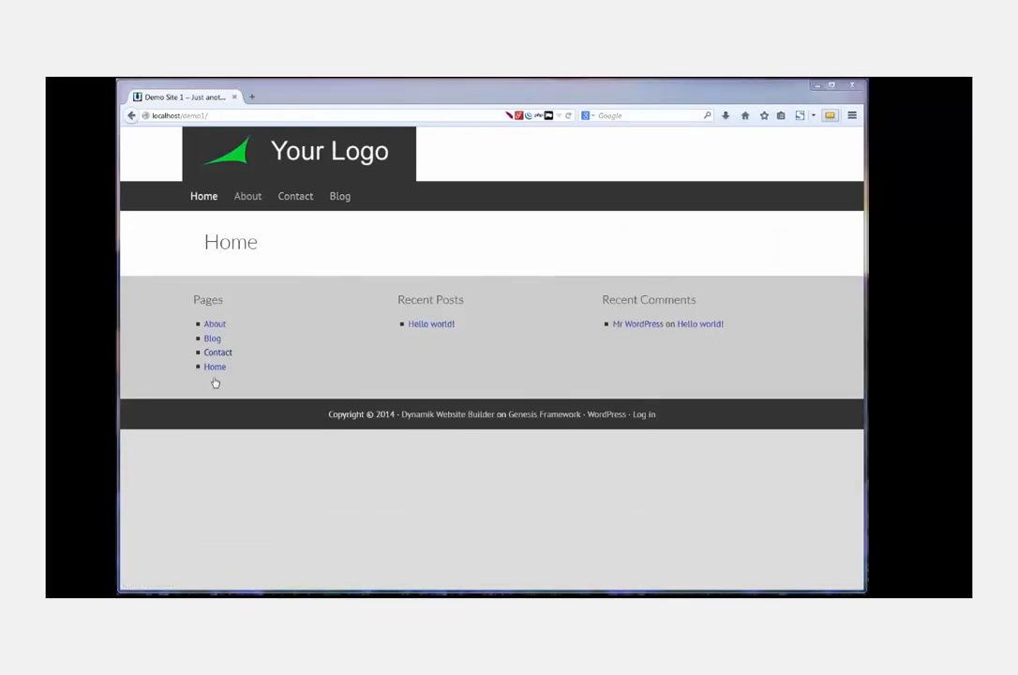
Step: Return to the WordPress dashboard and look up the Home page's ID in the list of pages
mouse_move(98, 607)
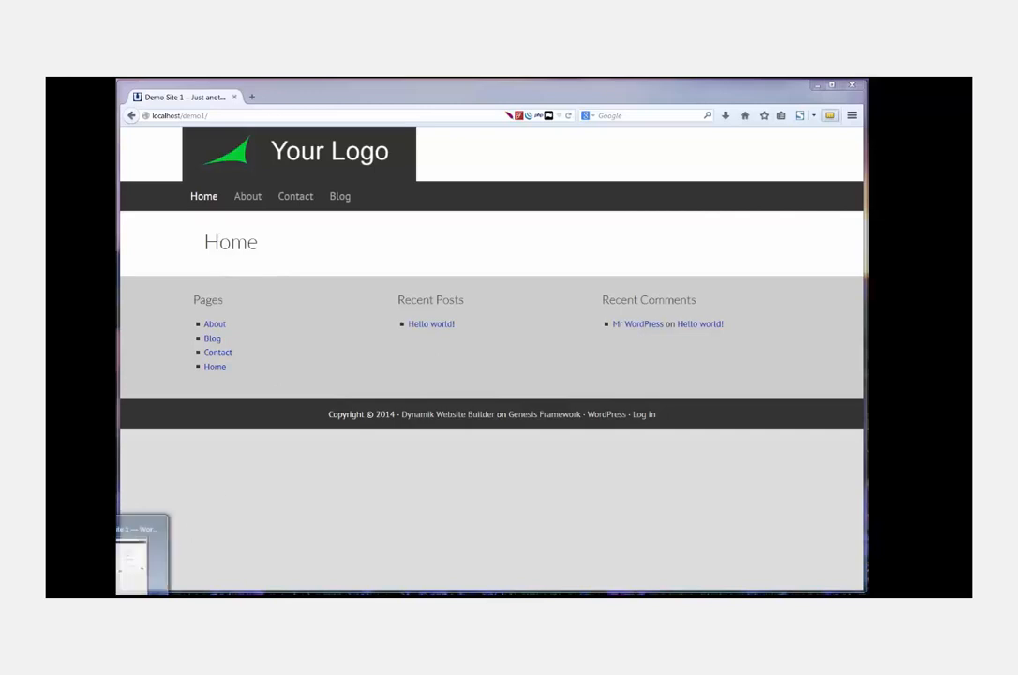
left_click(97, 608)
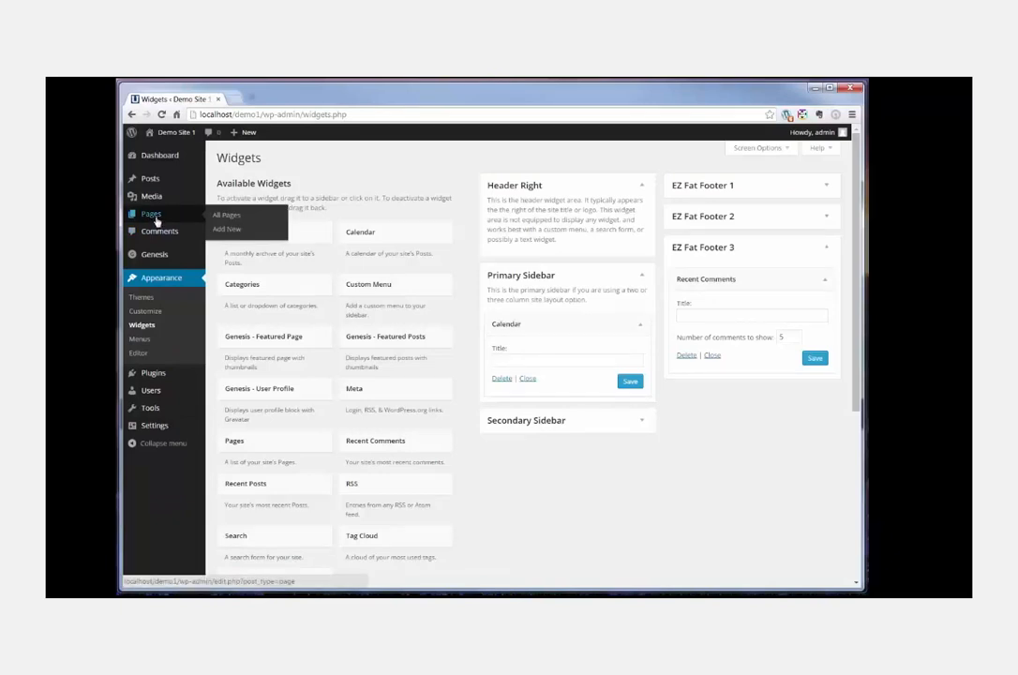
left_click(156, 221)
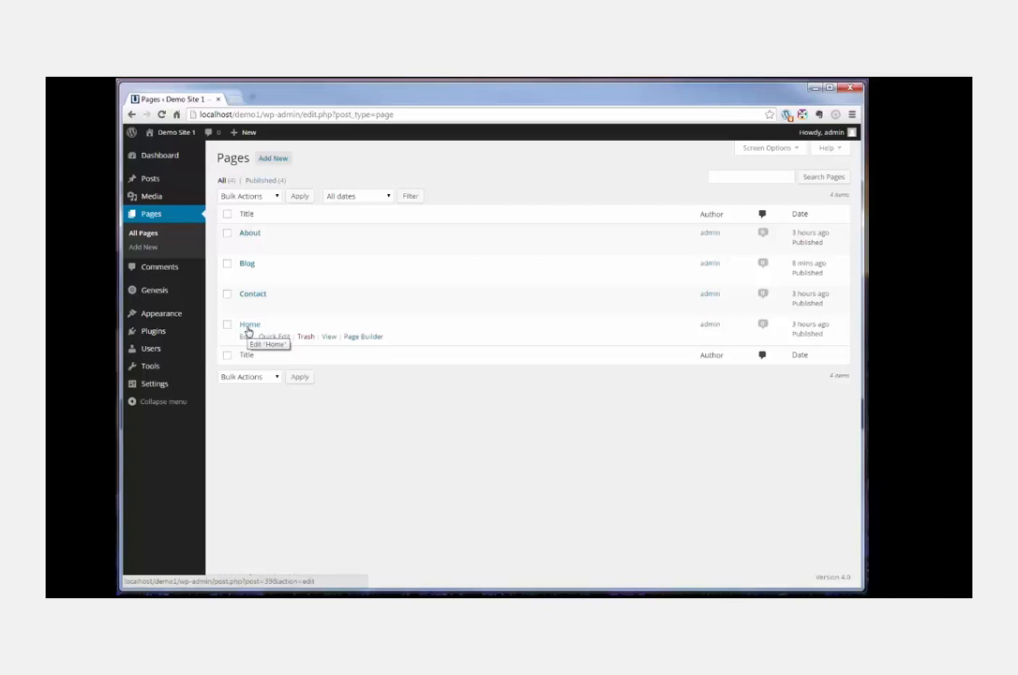
Step: In Dynamik's general settings, remove the page title for page ID 39, save, and reload the live Home page
mouse_move(143, 289)
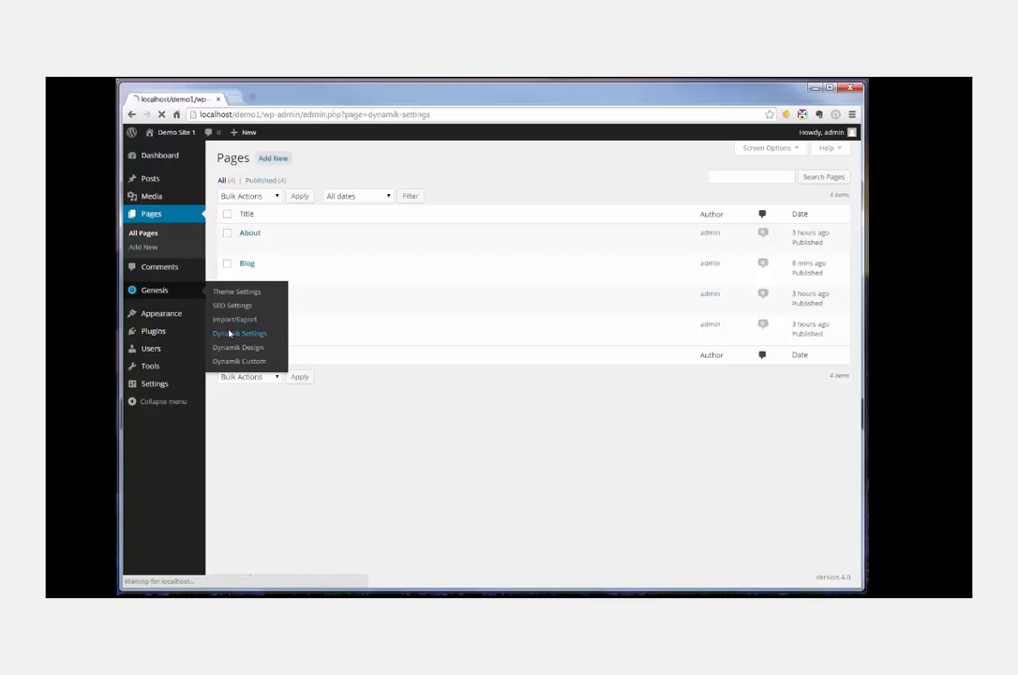
left_click(525, 183)
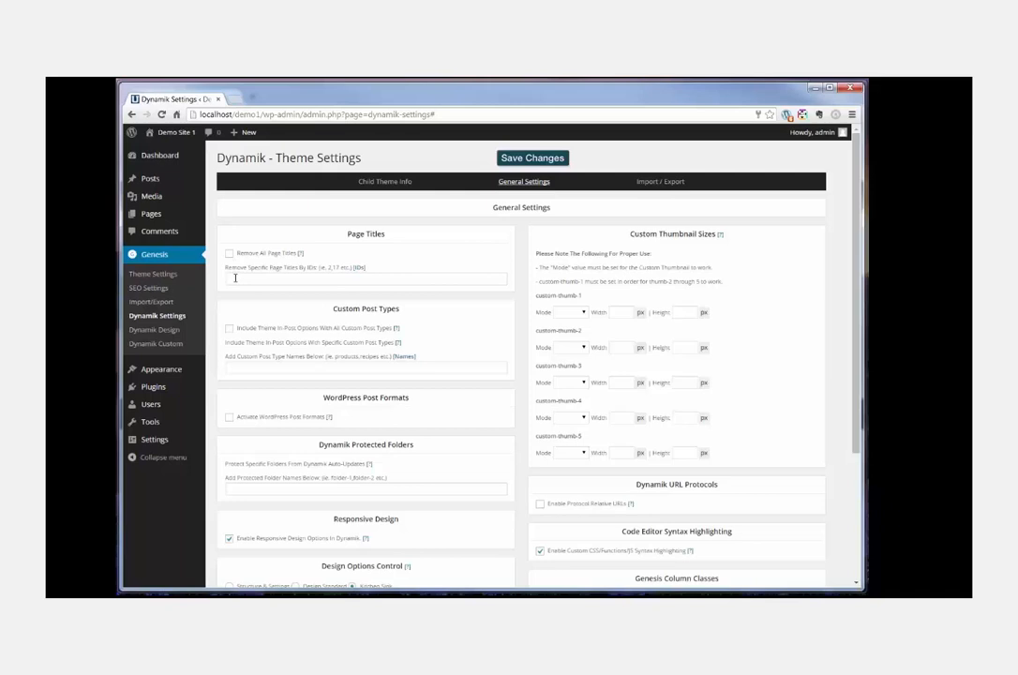
left_click(235, 279)
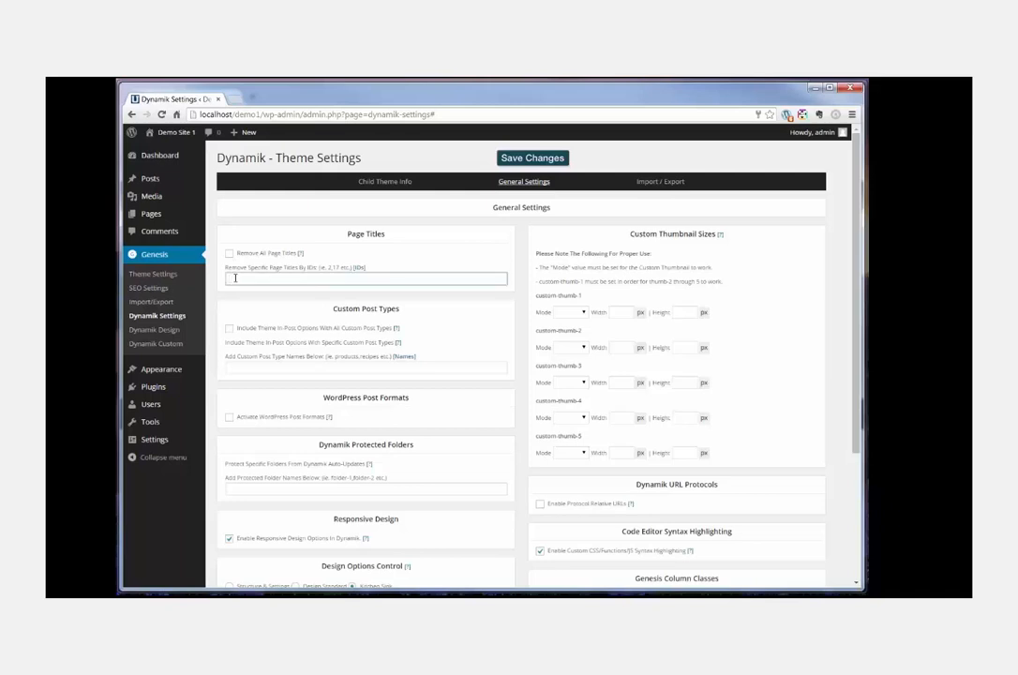
type("39")
left_click(519, 159)
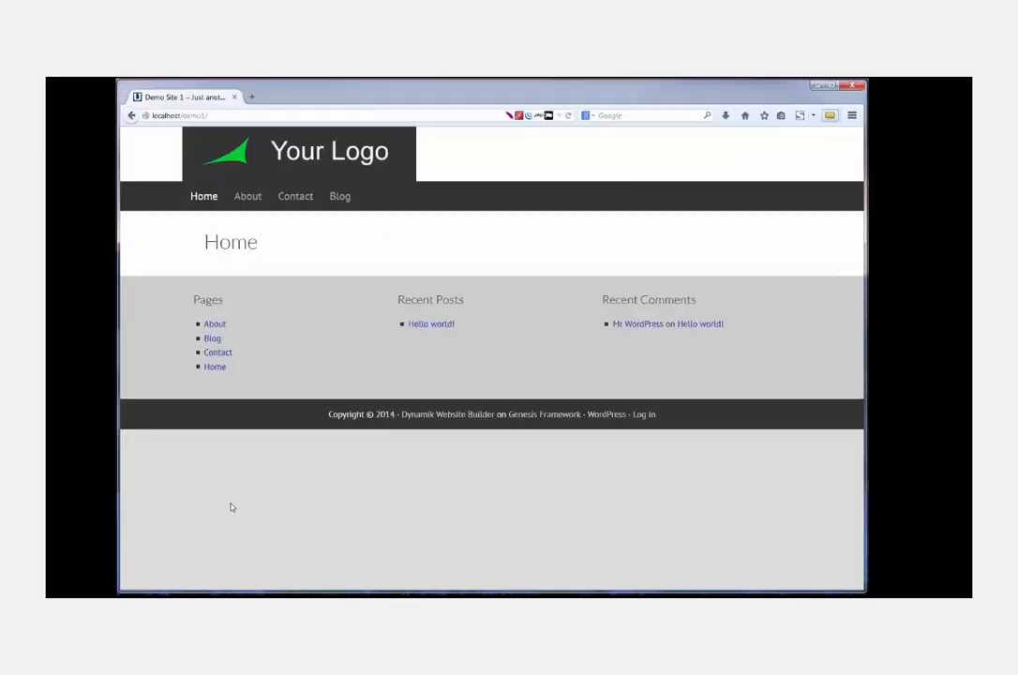
left_click(295, 151)
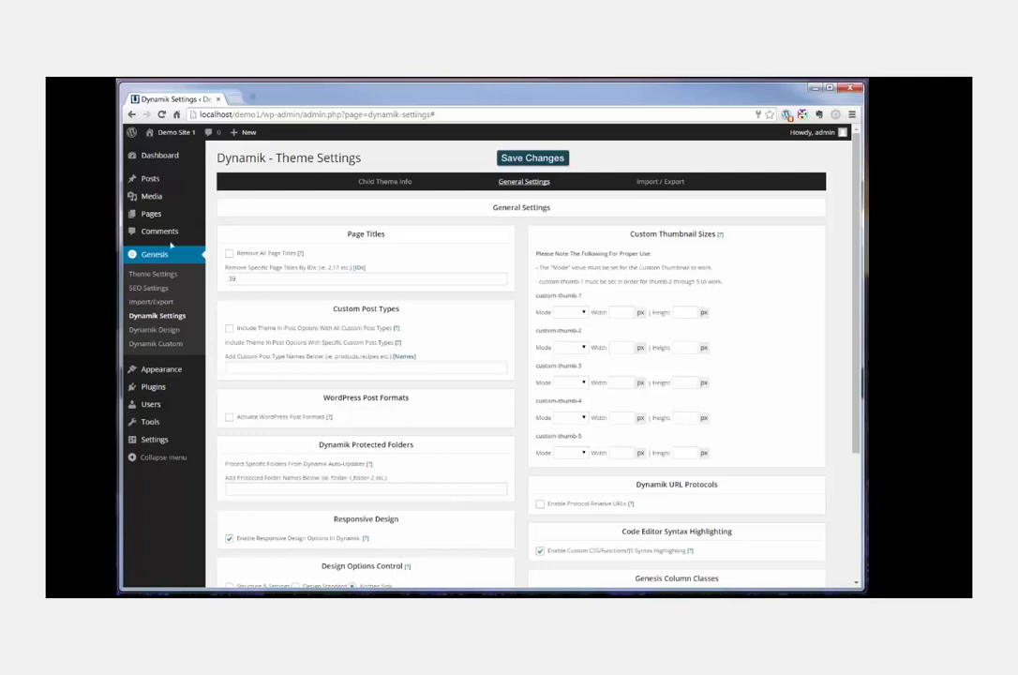
Step: Open the Home page for editing and launch it in Page Builder
left_click(150, 213)
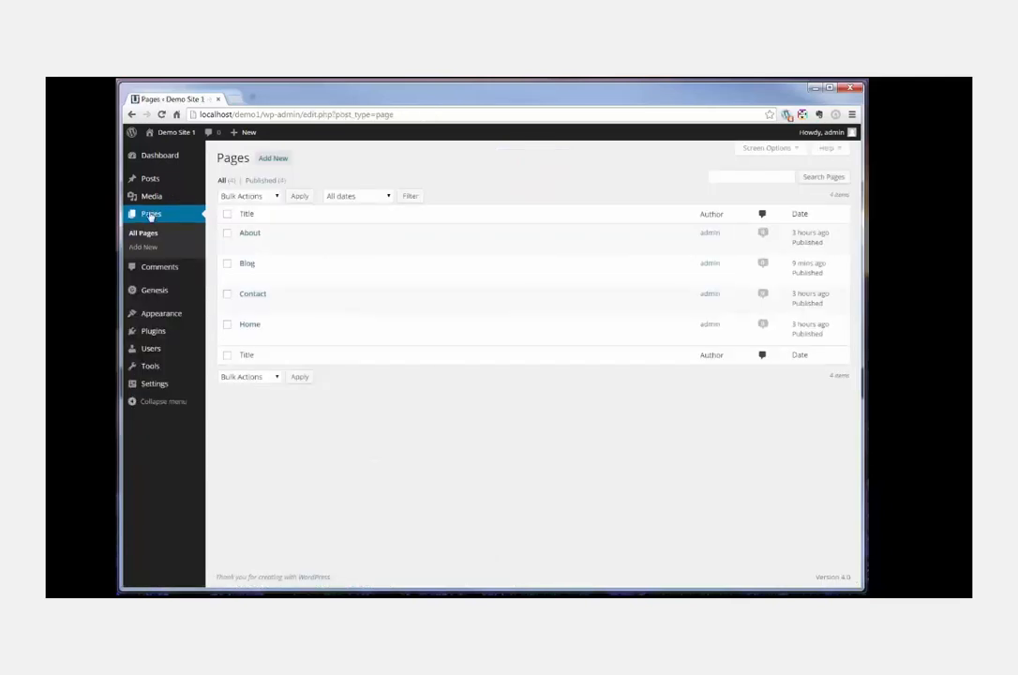
mouse_move(238, 328)
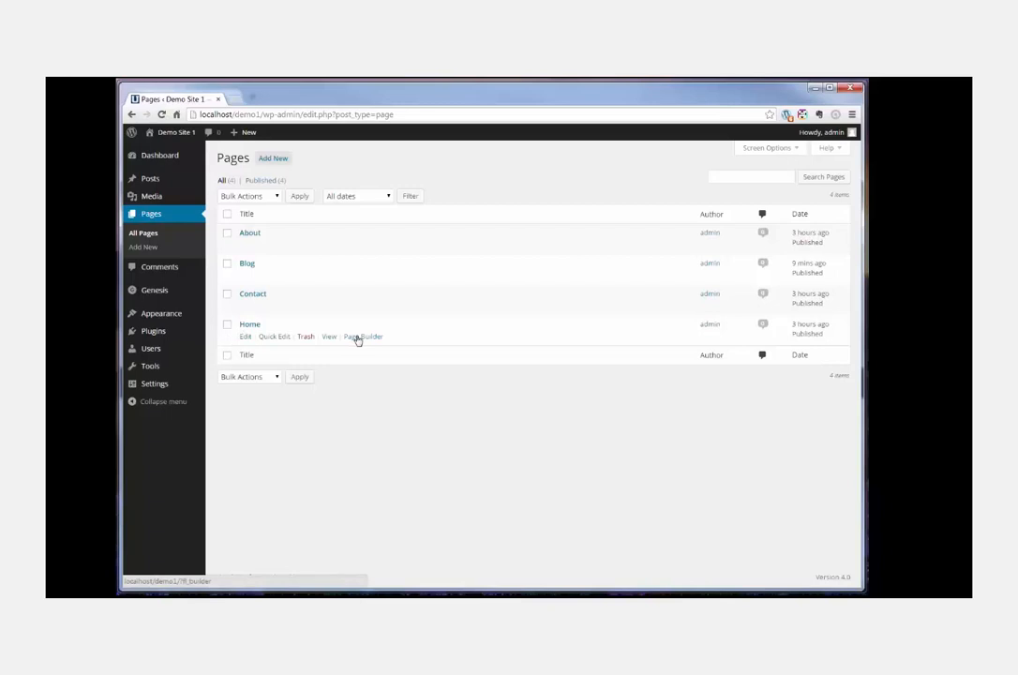
left_click(262, 325)
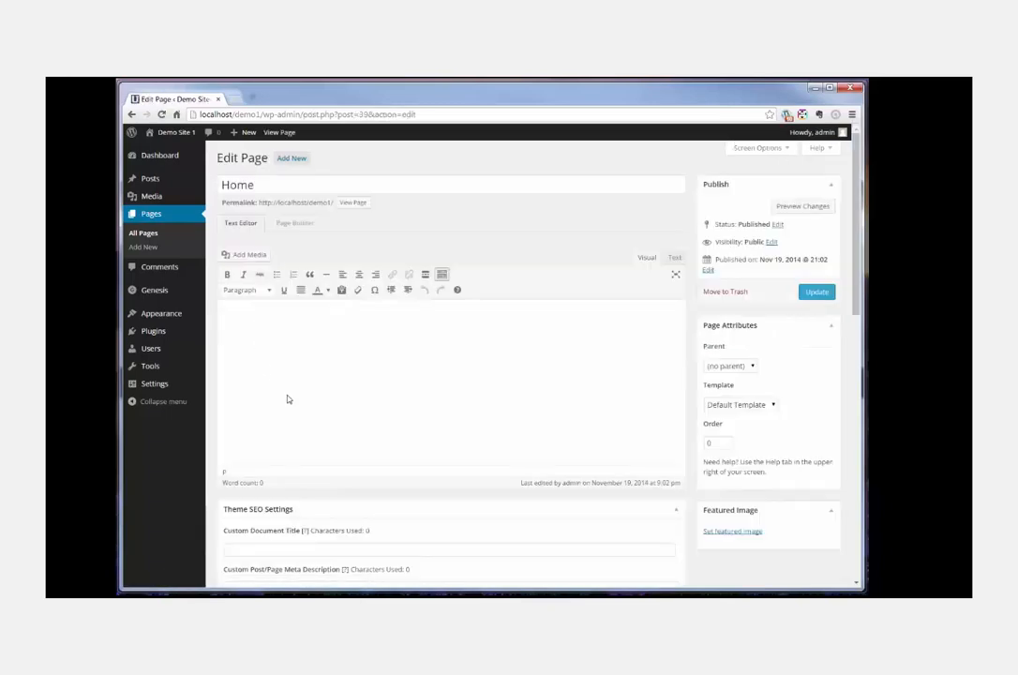
left_click(293, 224)
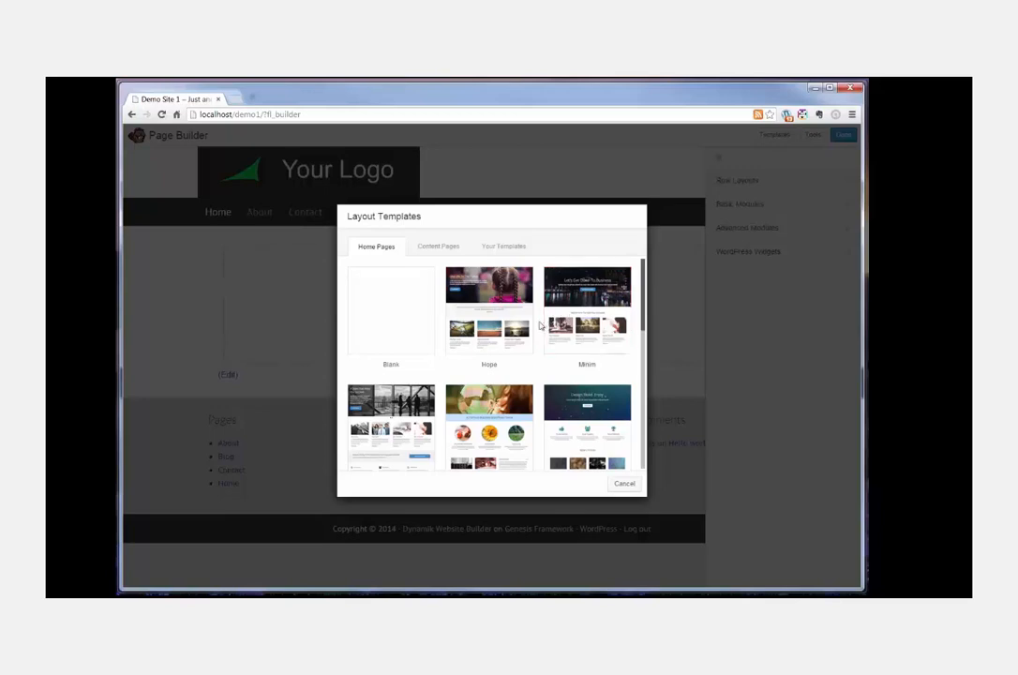
Step: Apply the Appify home page template to the Home page, look over the layout, and publish the changes
scroll(540, 325, "down", 3)
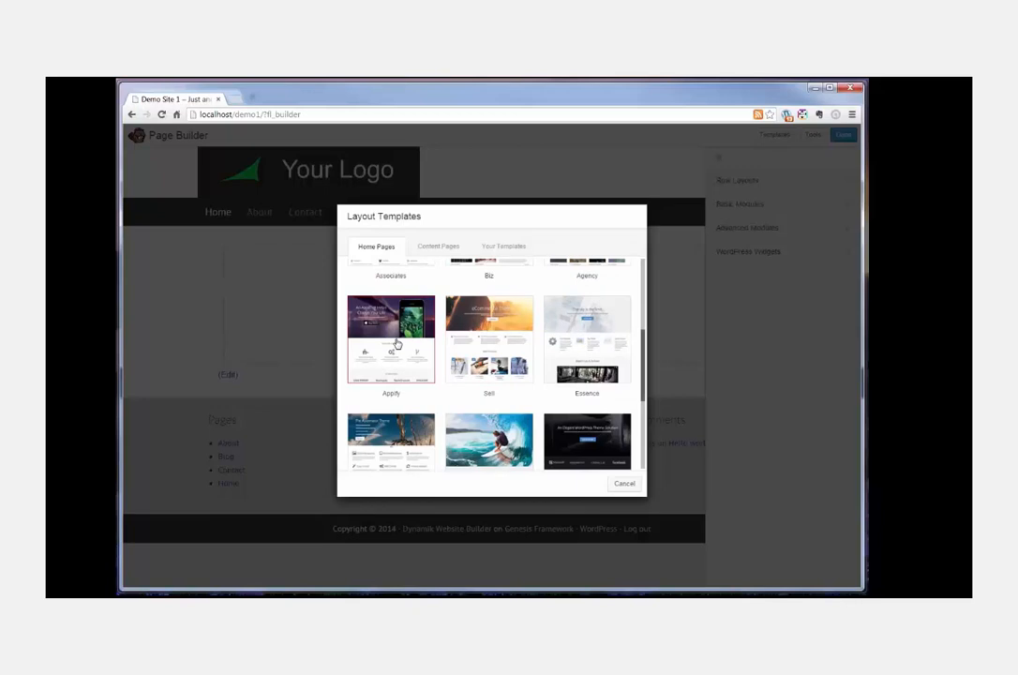
left_click(397, 345)
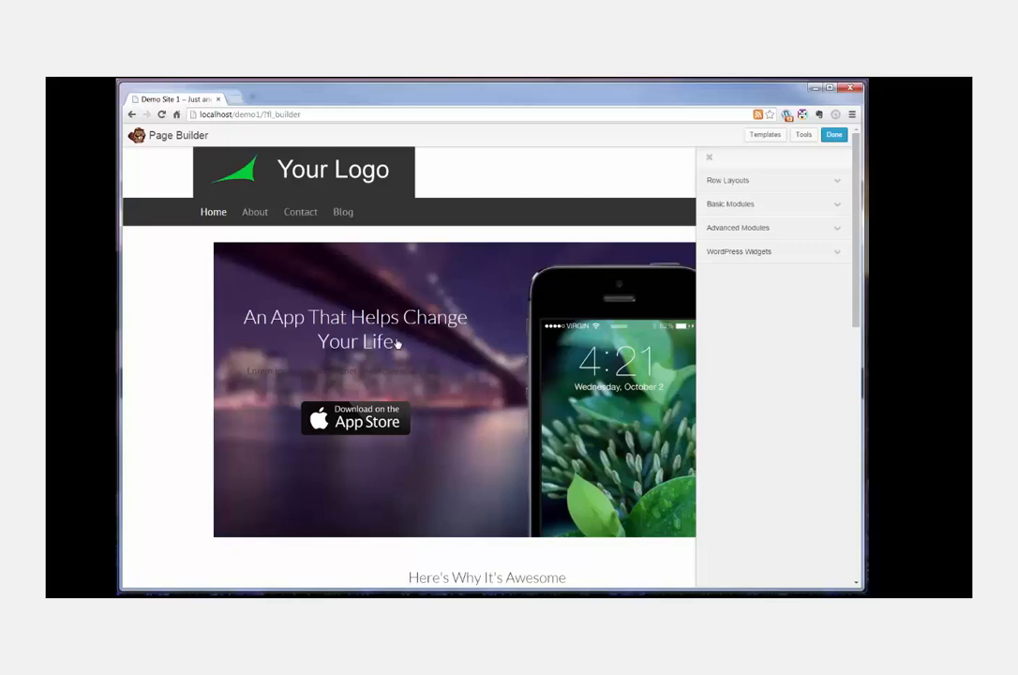
scroll(177, 353, "down", 5)
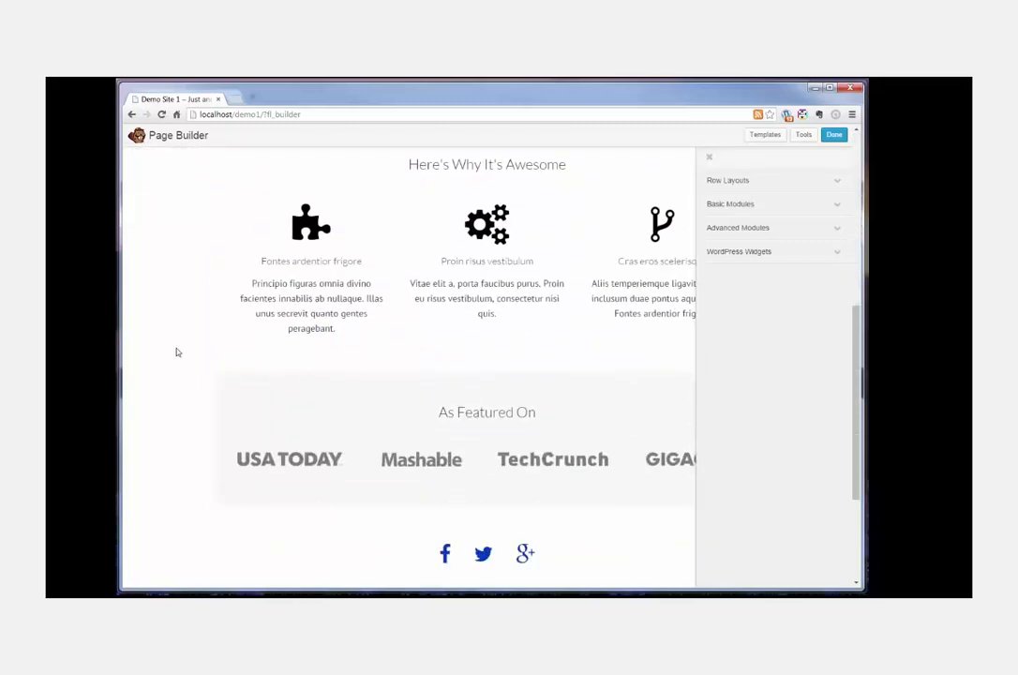
scroll(177, 352, "up", 5)
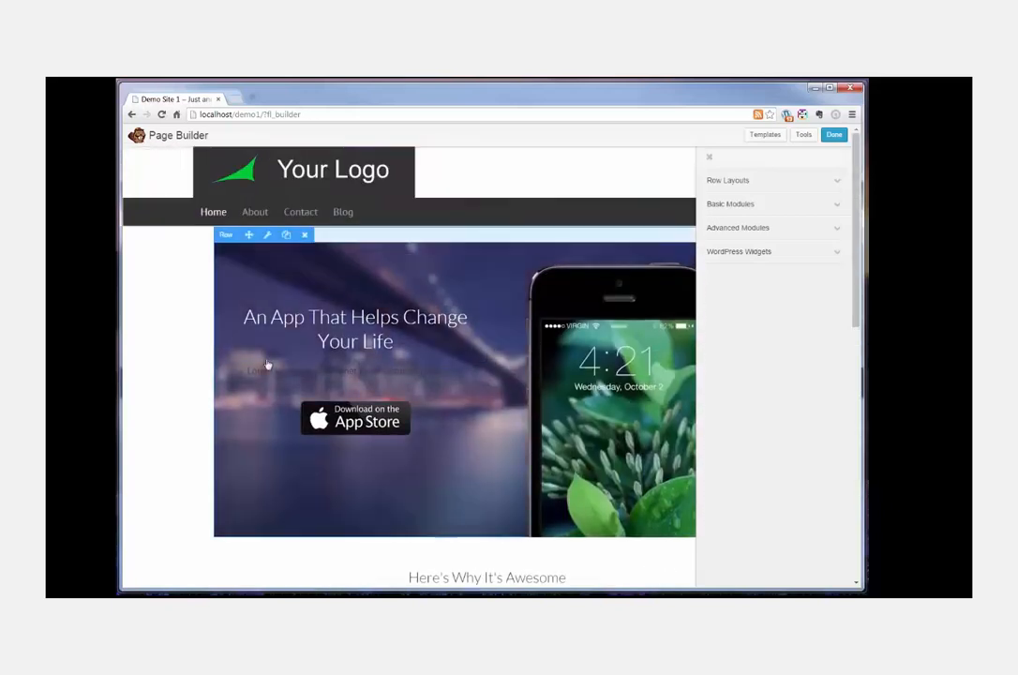
left_click(834, 134)
left_click(520, 332)
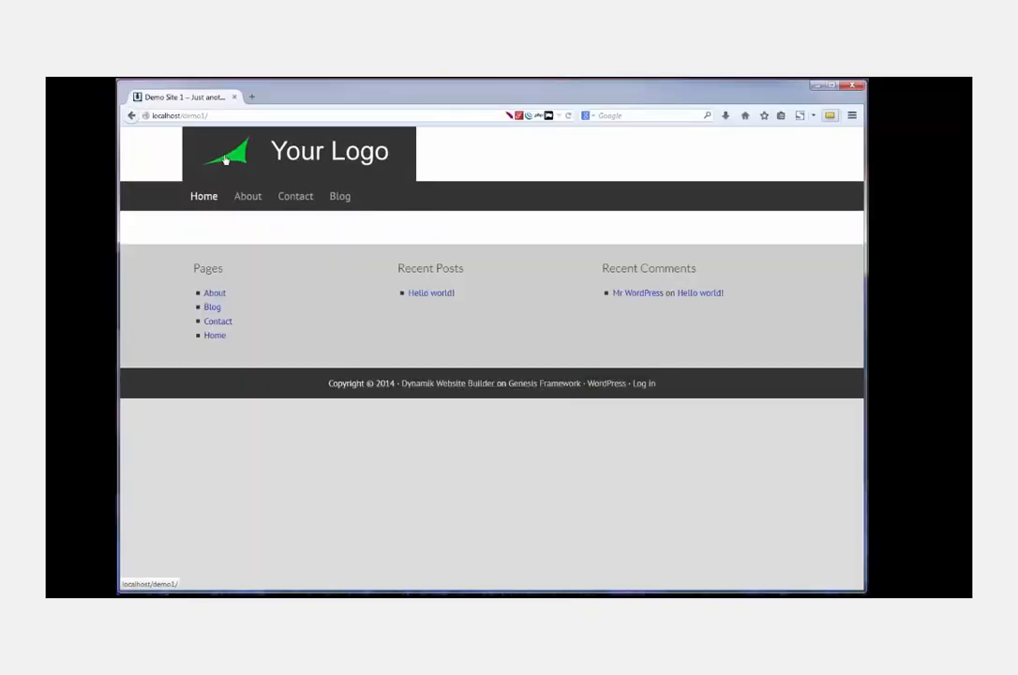
Step: Reload the live Home page from the site logo in Firefox and review the layout from header to footer
left_click(225, 160)
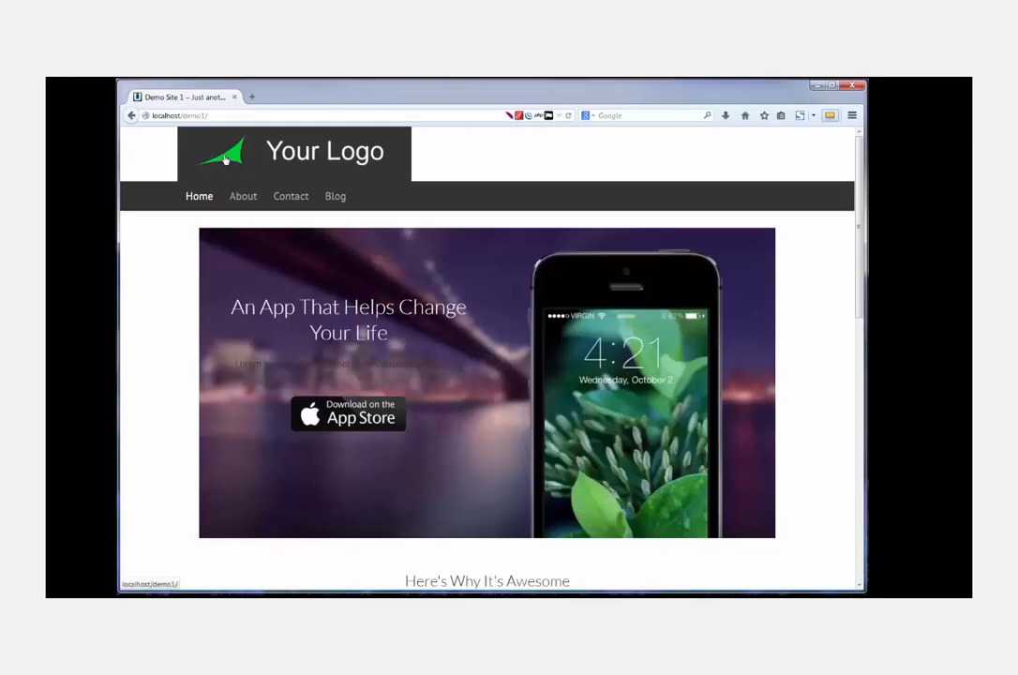
scroll(197, 272, "down", 5)
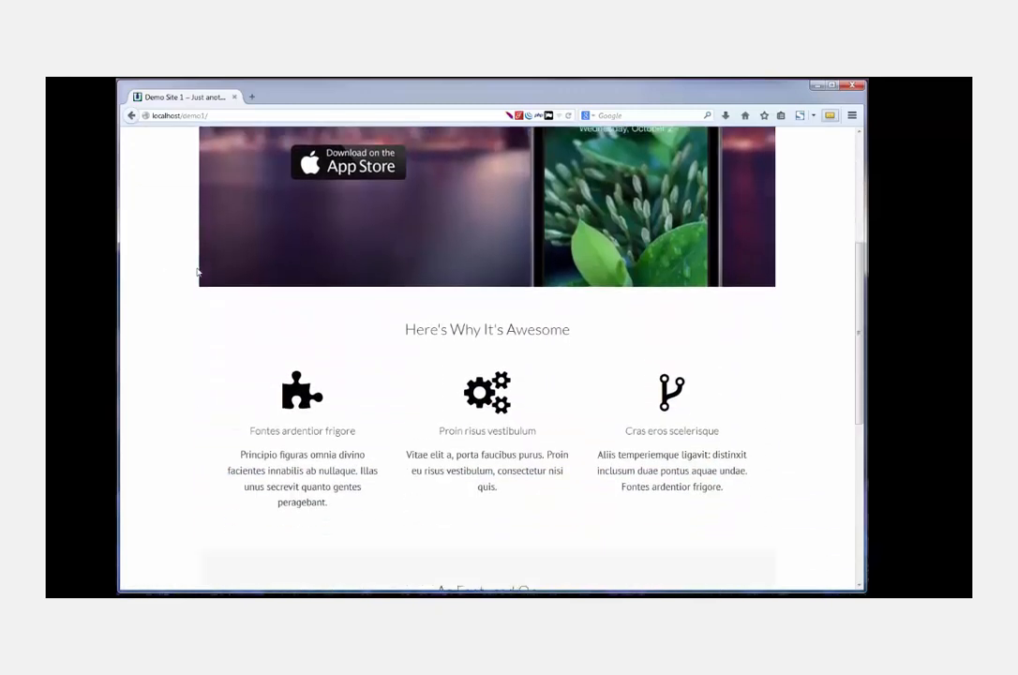
scroll(197, 271, "down", 5)
scroll(197, 272, "up", 10)
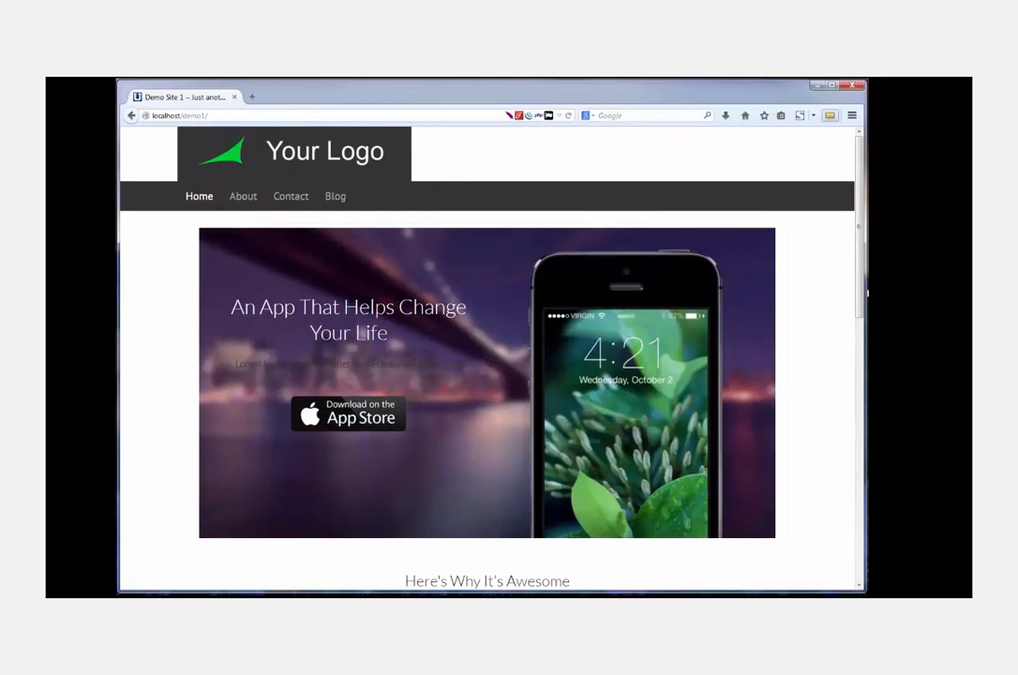
Step: Check the Home page's responsive layout by narrowing the browser window to phone width, then restore its full width
left_click_drag(866, 293, 318, 298)
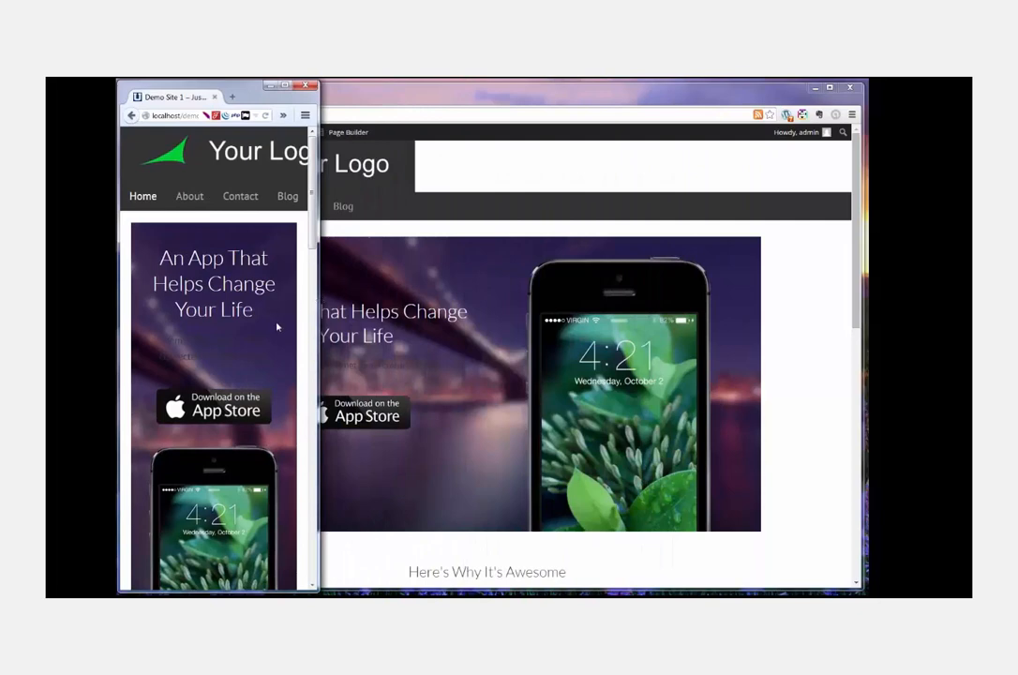
scroll(277, 326, "down", 4)
scroll(277, 326, "down", 10)
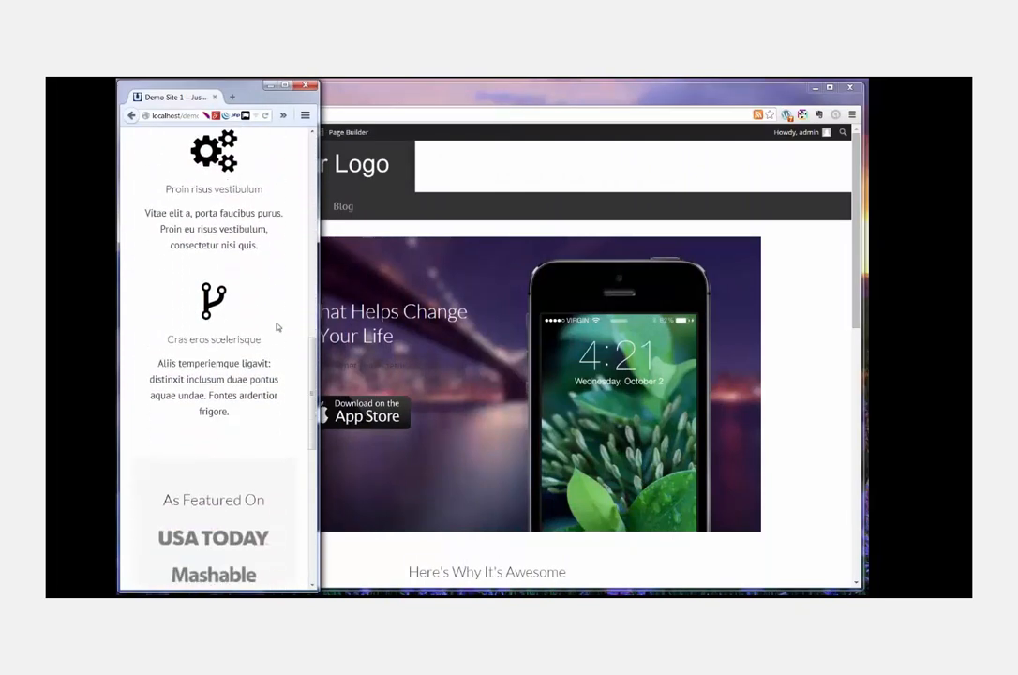
scroll(278, 326, "up", 14)
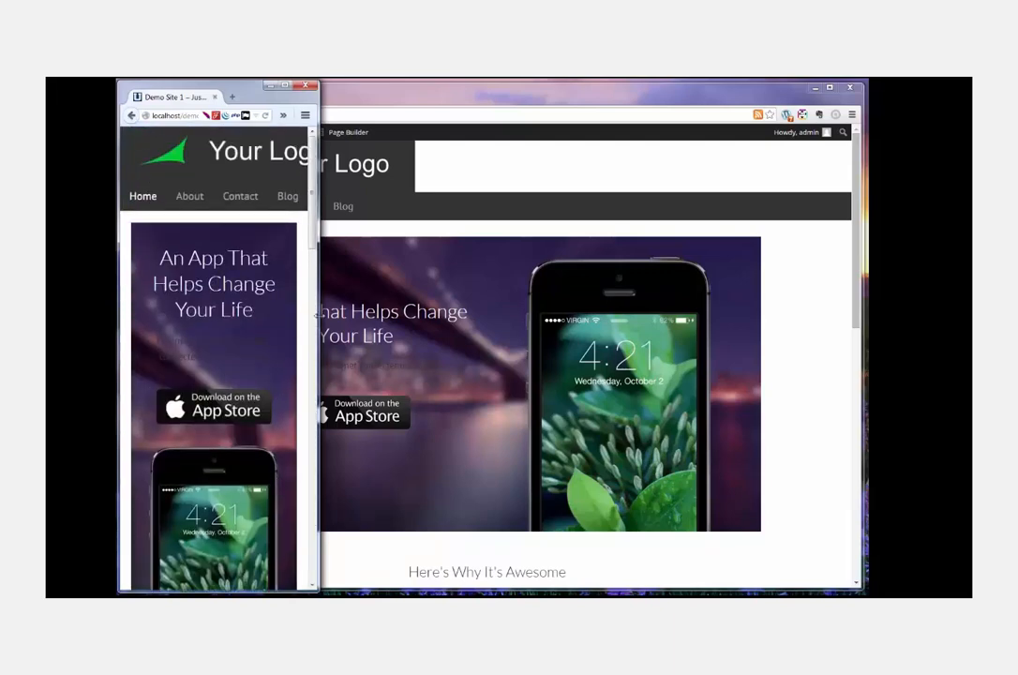
left_click_drag(319, 307, 864, 297)
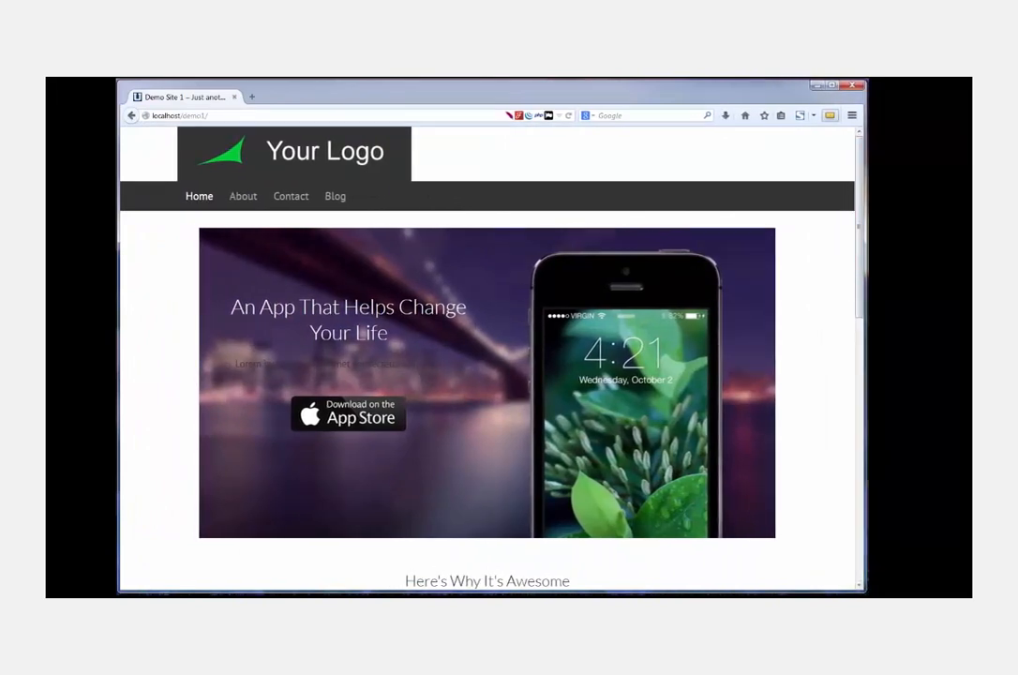
Step: Switch back to Chrome, where the site is logged in, and reopen the Home page in Page Builder
mouse_move(140, 594)
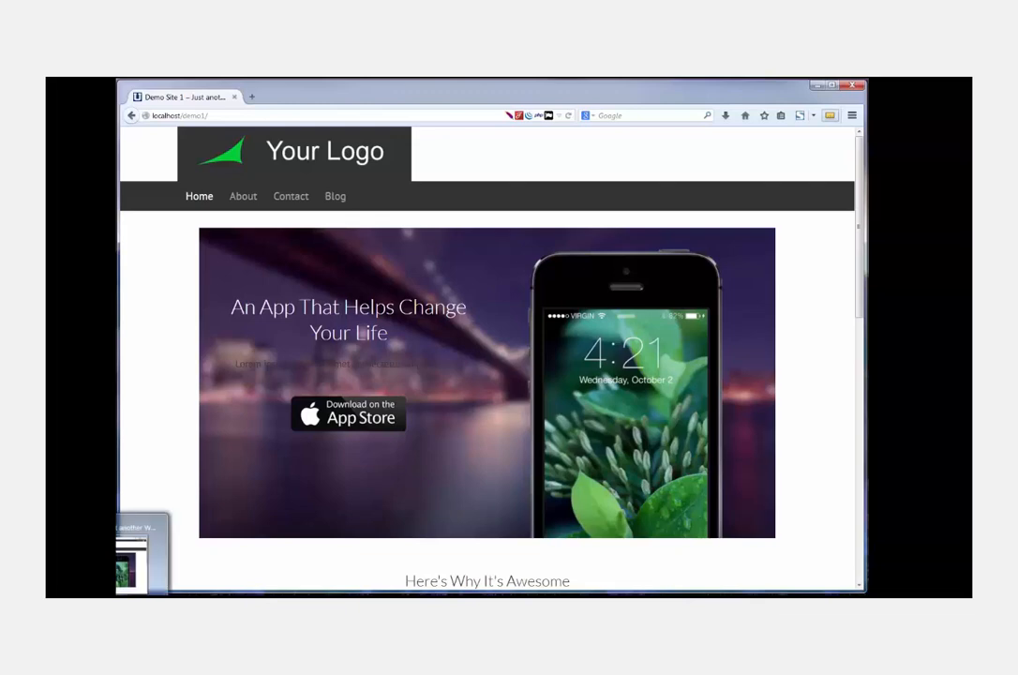
left_click(141, 563)
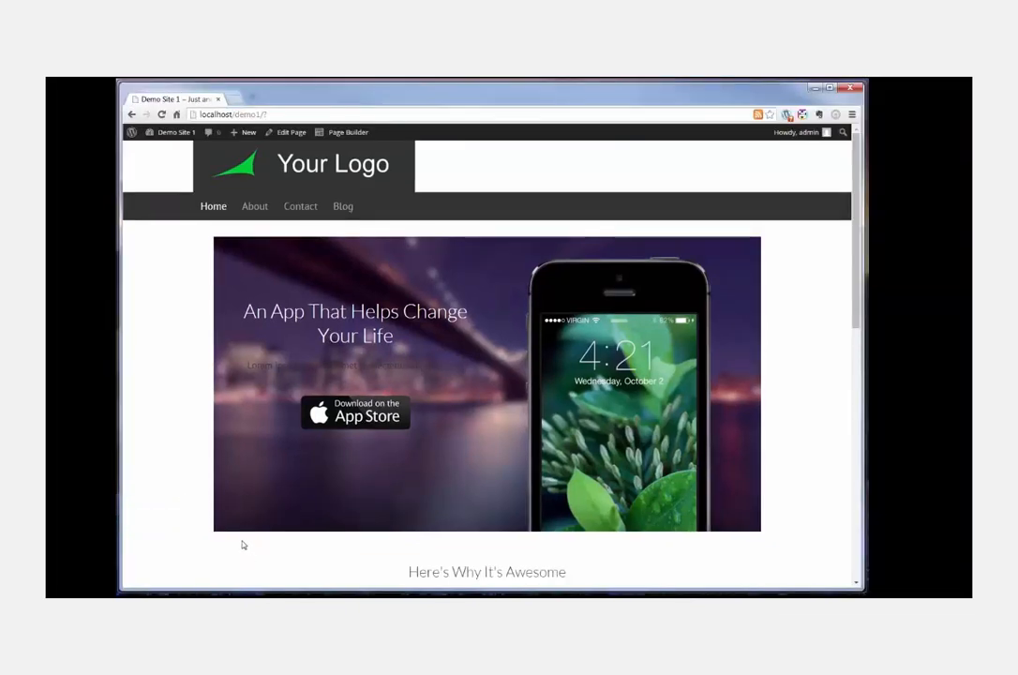
left_click(349, 133)
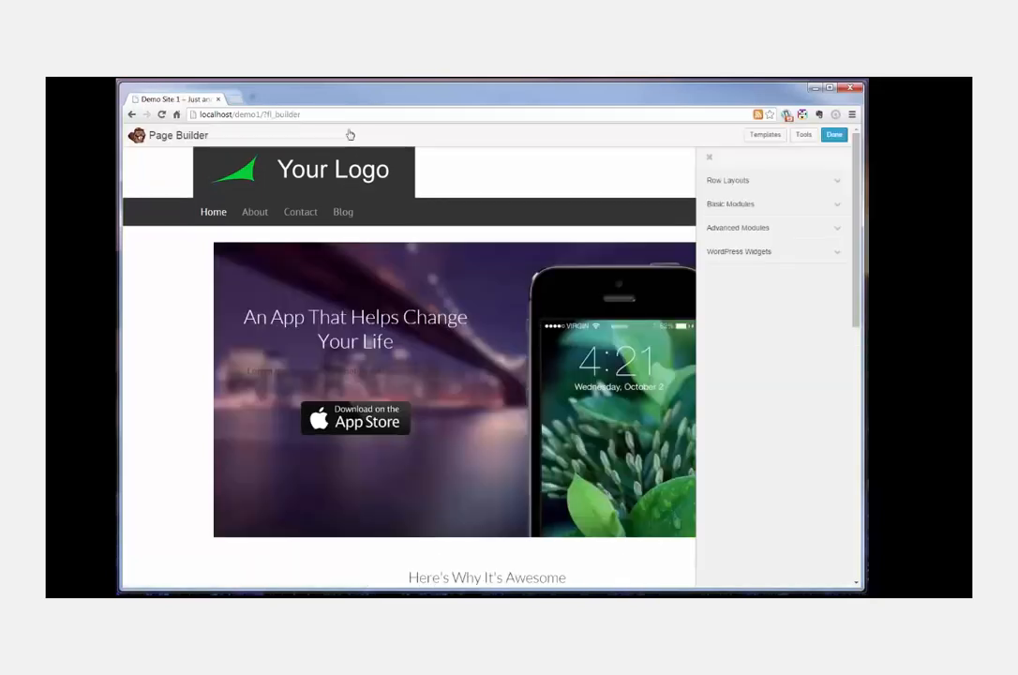
Step: Look through the available Row Layouts, Basic Modules, Advanced Modules and WordPress Widgets in Page Builder
left_click(750, 181)
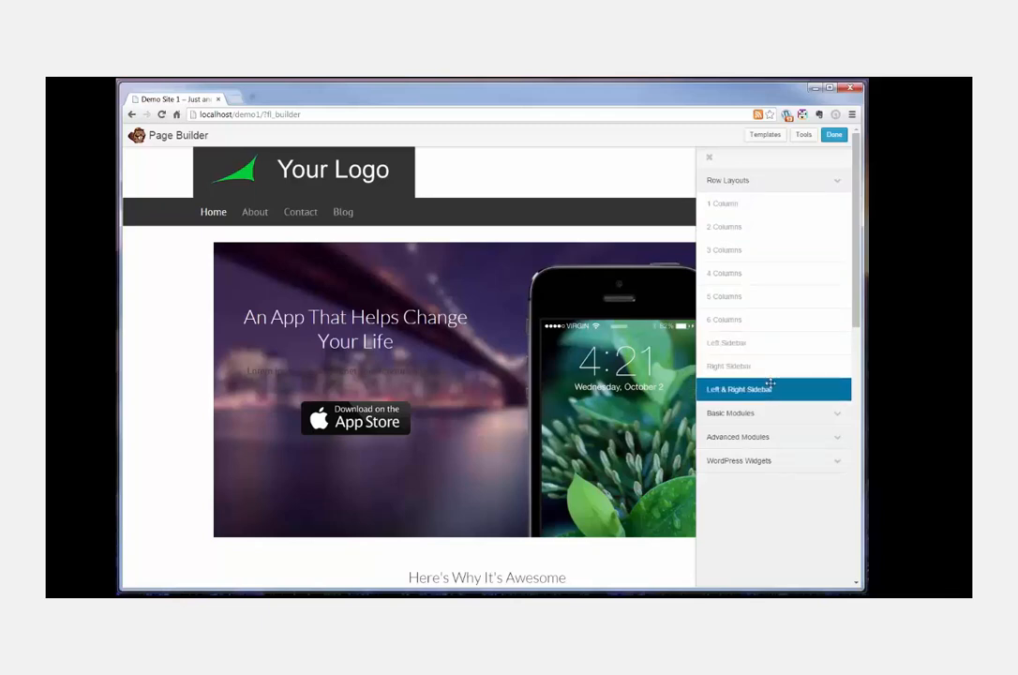
left_click(759, 181)
left_click(765, 201)
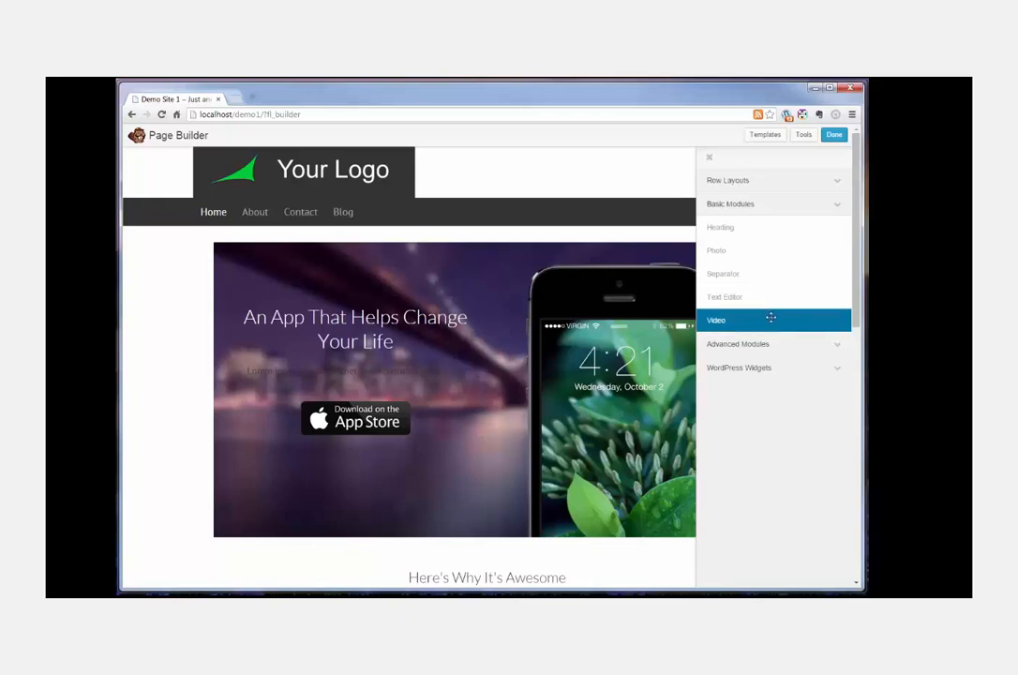
left_click(780, 205)
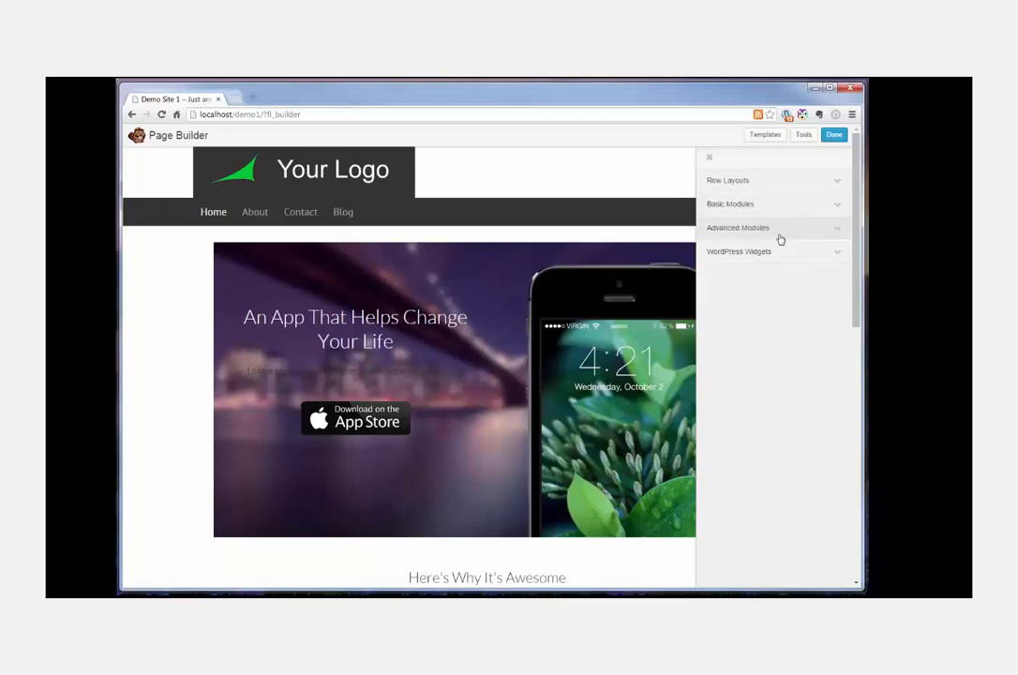
left_click(781, 230)
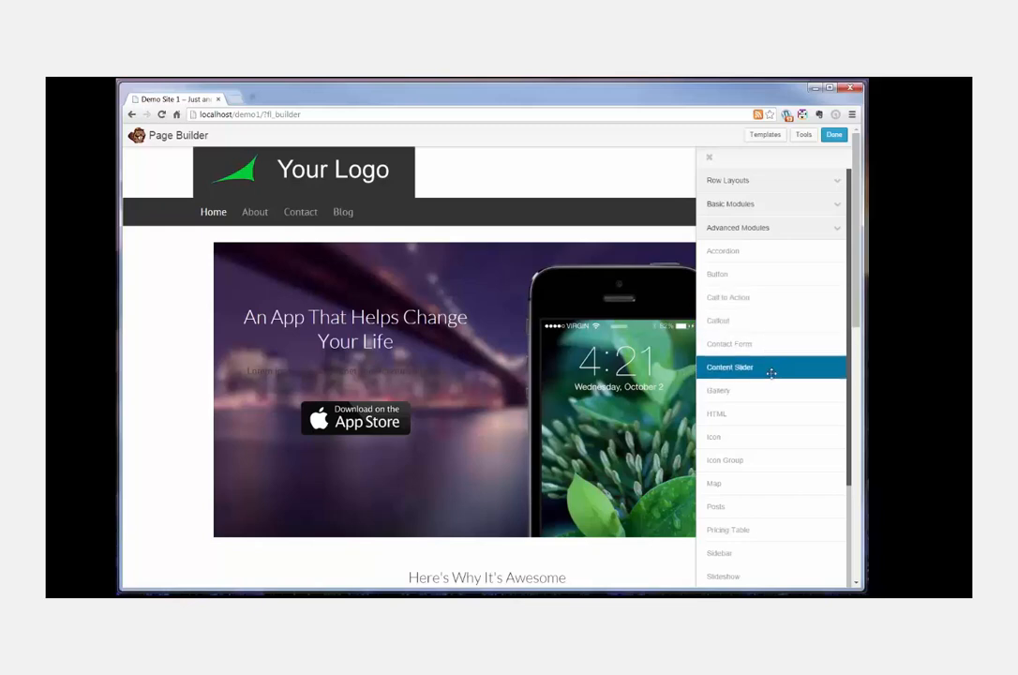
scroll(769, 390, "down", 1)
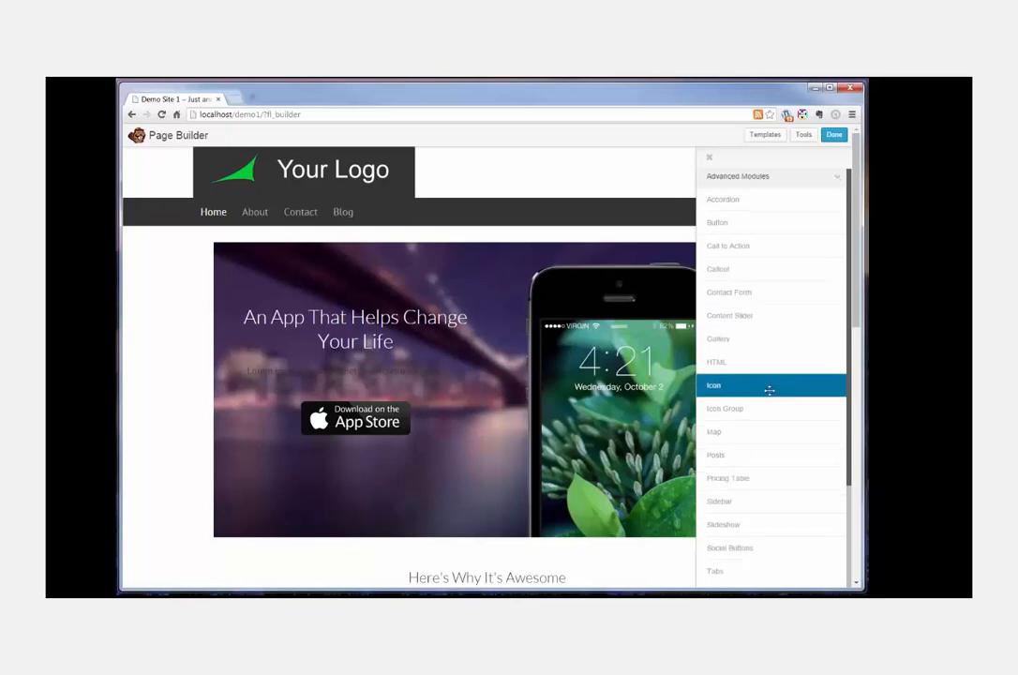
scroll(769, 390, "down", 1)
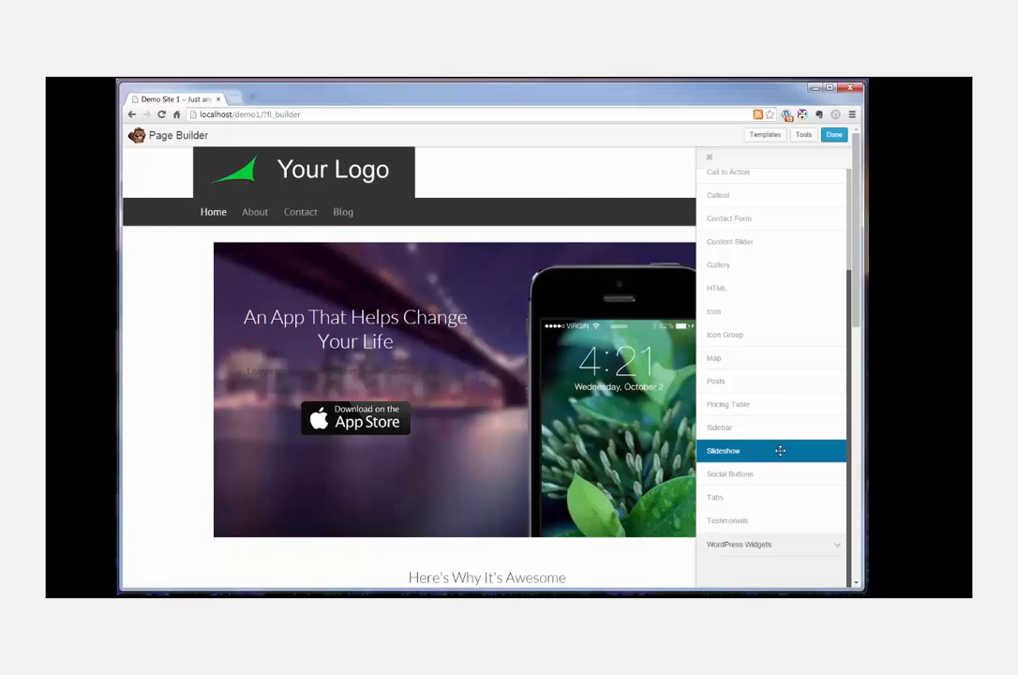
scroll(780, 451, "up", 3)
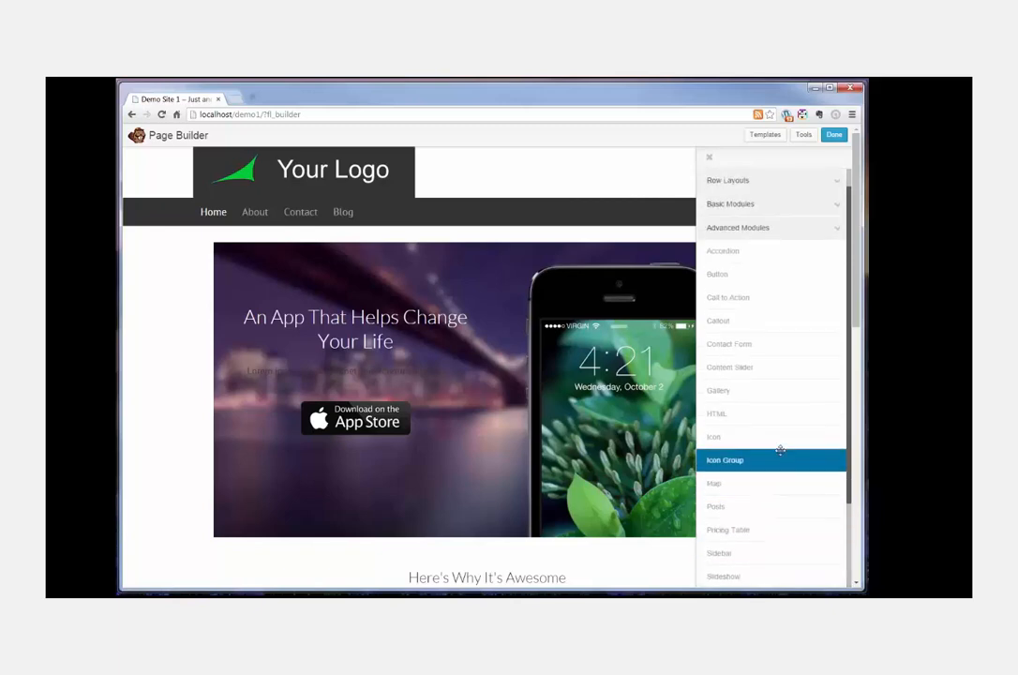
left_click(783, 233)
left_click(779, 250)
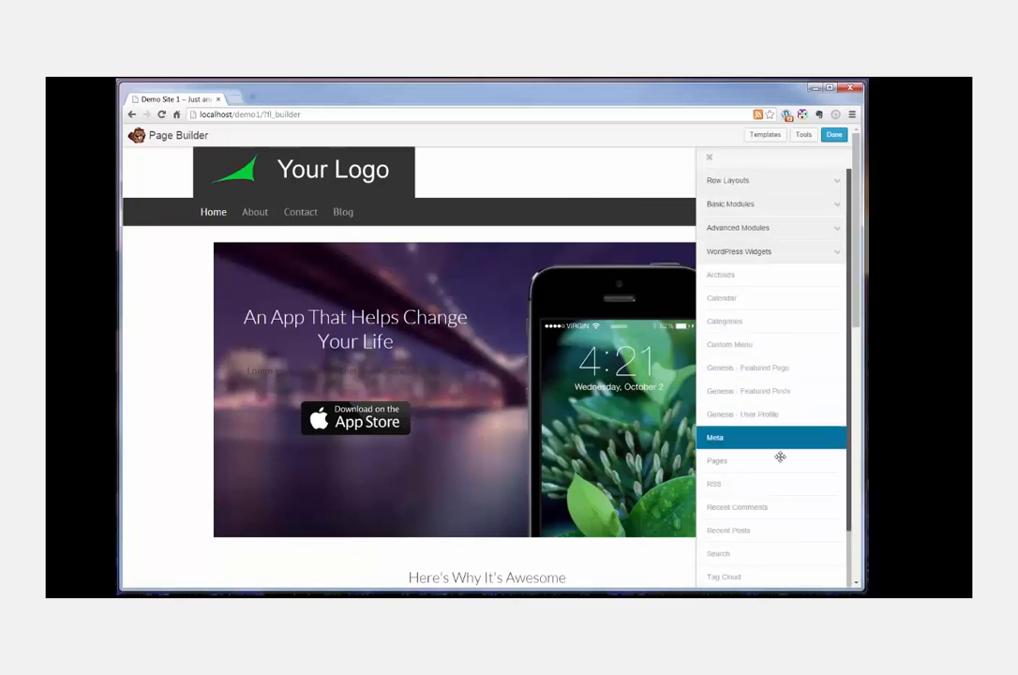
scroll(776, 525, "down", 1)
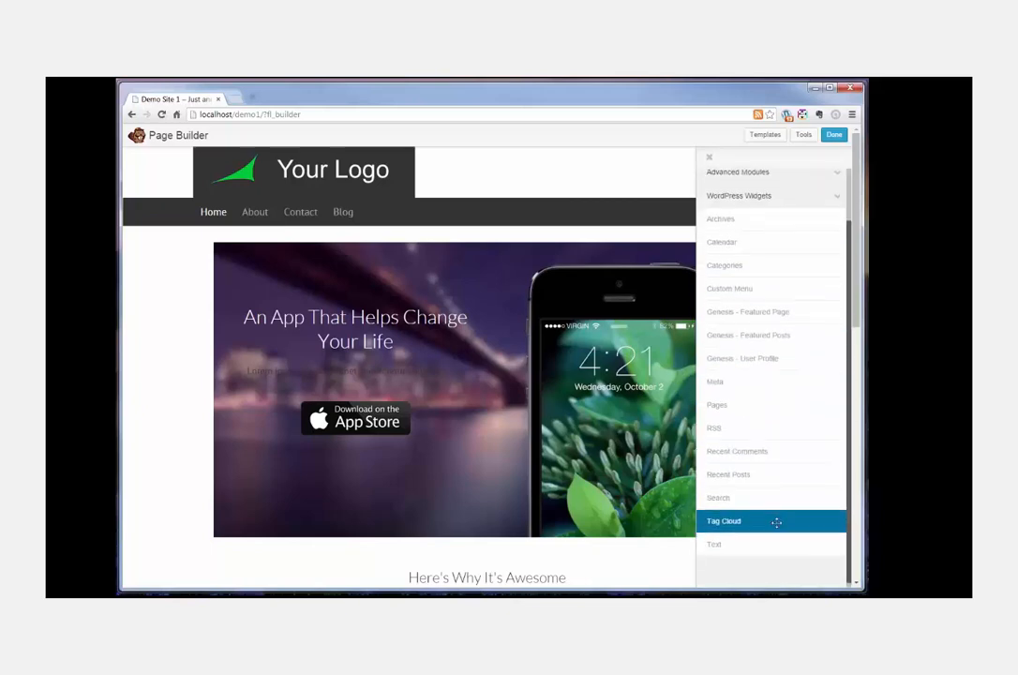
left_click(748, 200)
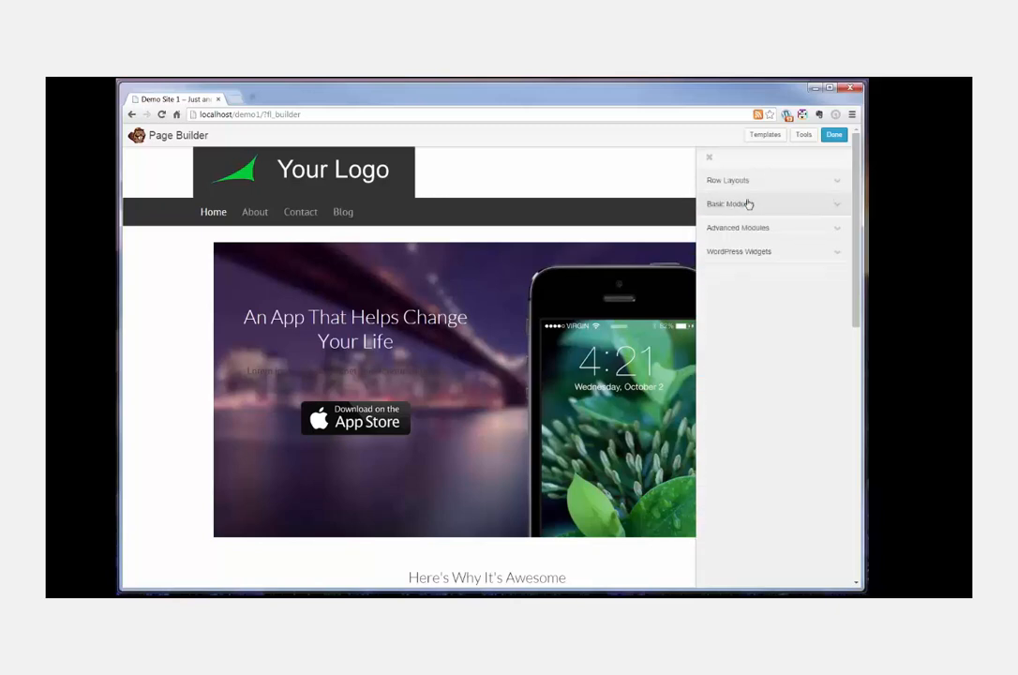
Step: Change the text colour of the hero's "Lorem ipsum dolor sit amet" paragraph to white and save the module
mouse_move(285, 346)
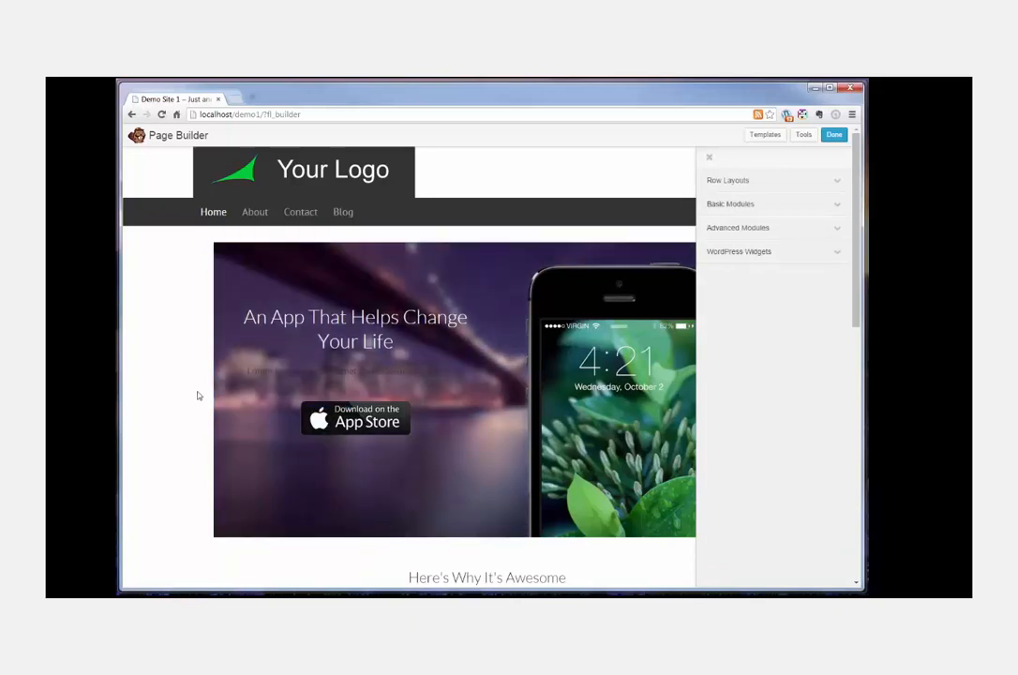
mouse_move(359, 377)
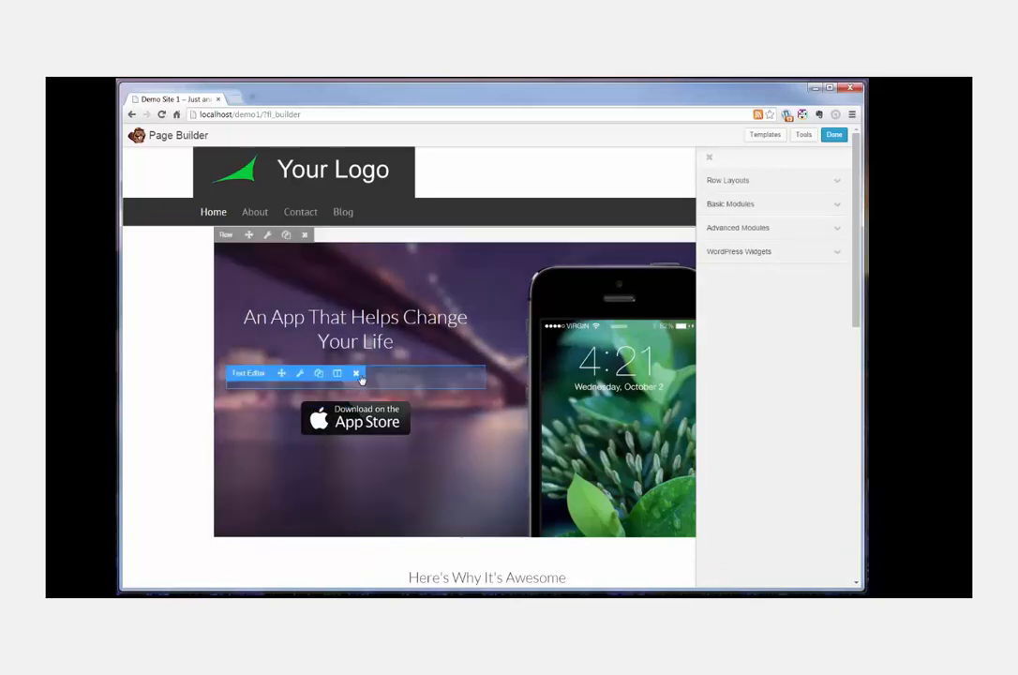
left_click(299, 373)
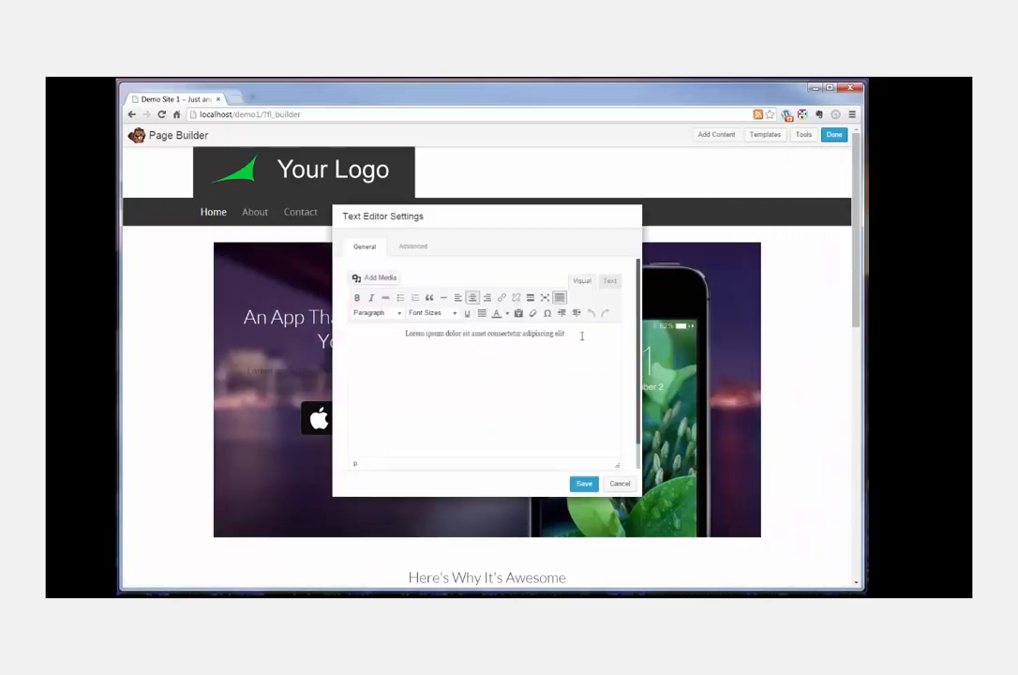
triple_click(494, 330)
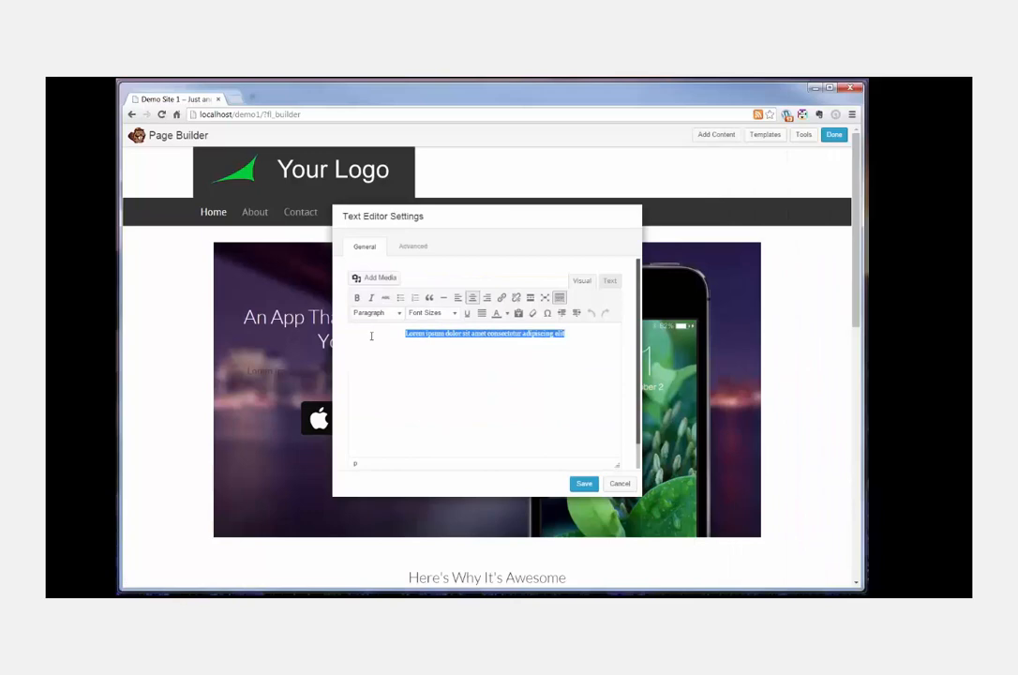
left_click(507, 313)
left_click(564, 365)
left_click(584, 483)
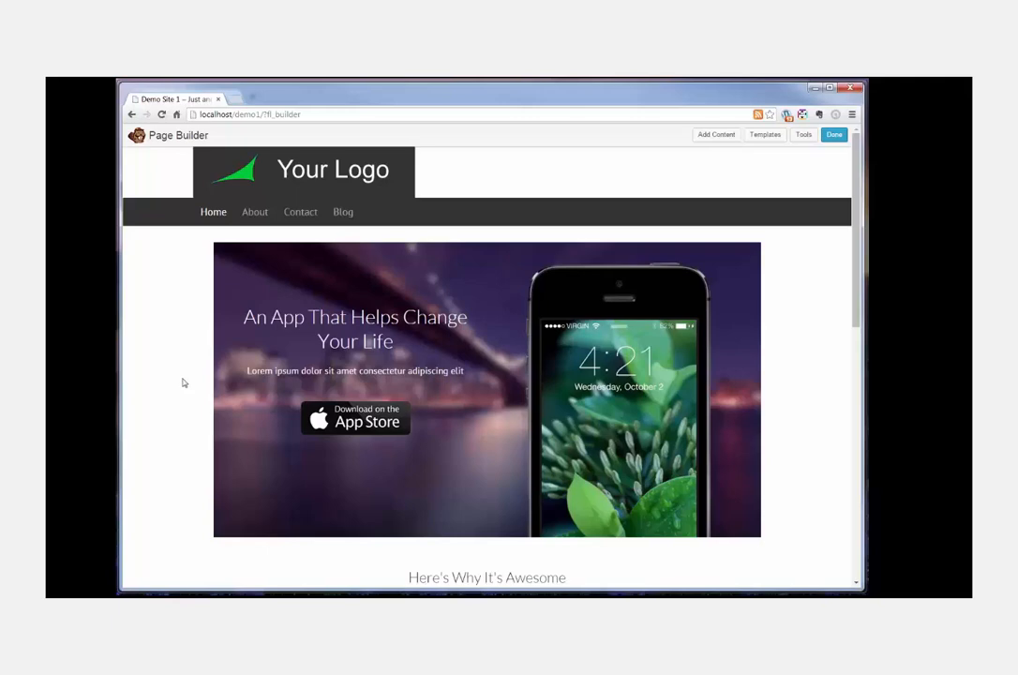
Step: Replace the puzzle-piece icon of the "Fontes ardentior frigore" callout with the WordPress icon from Brand Icons
scroll(184, 382, "down", 3)
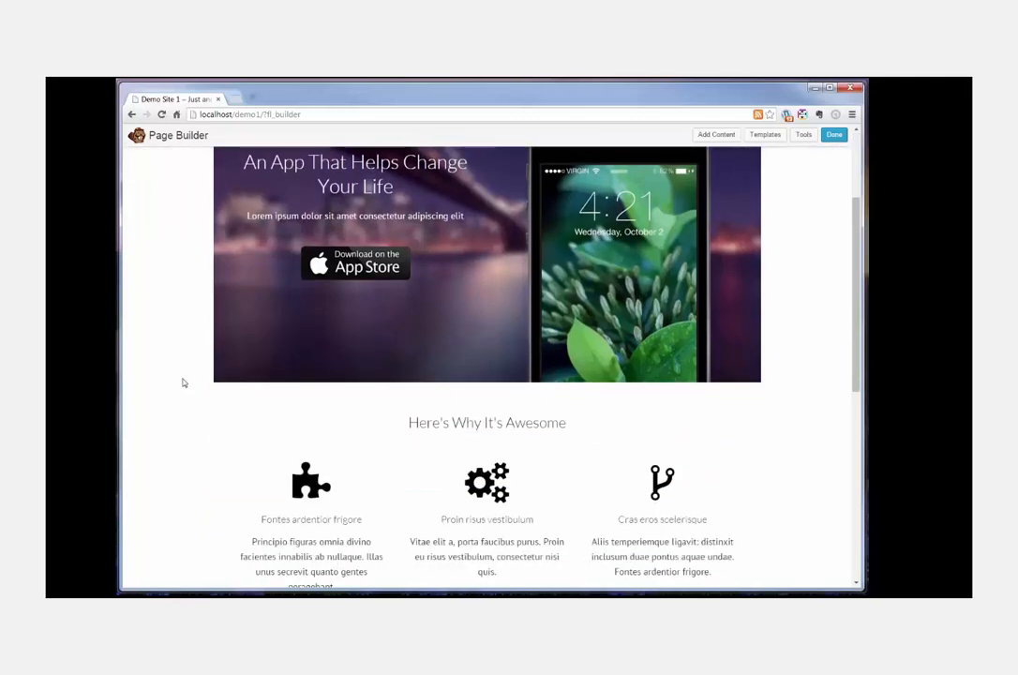
mouse_move(319, 430)
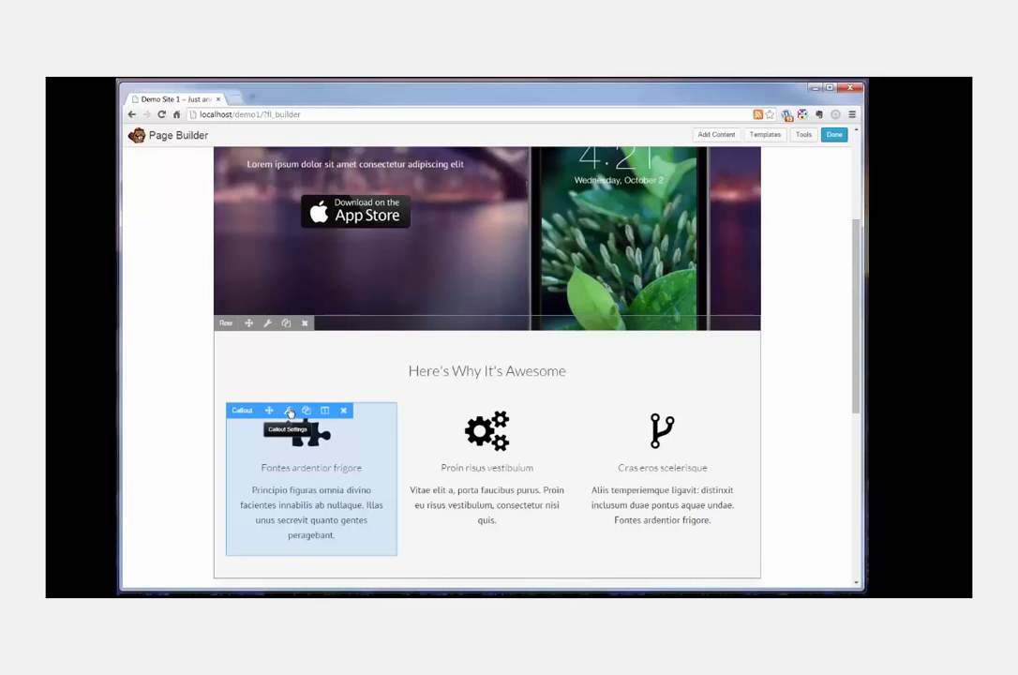
left_click(289, 411)
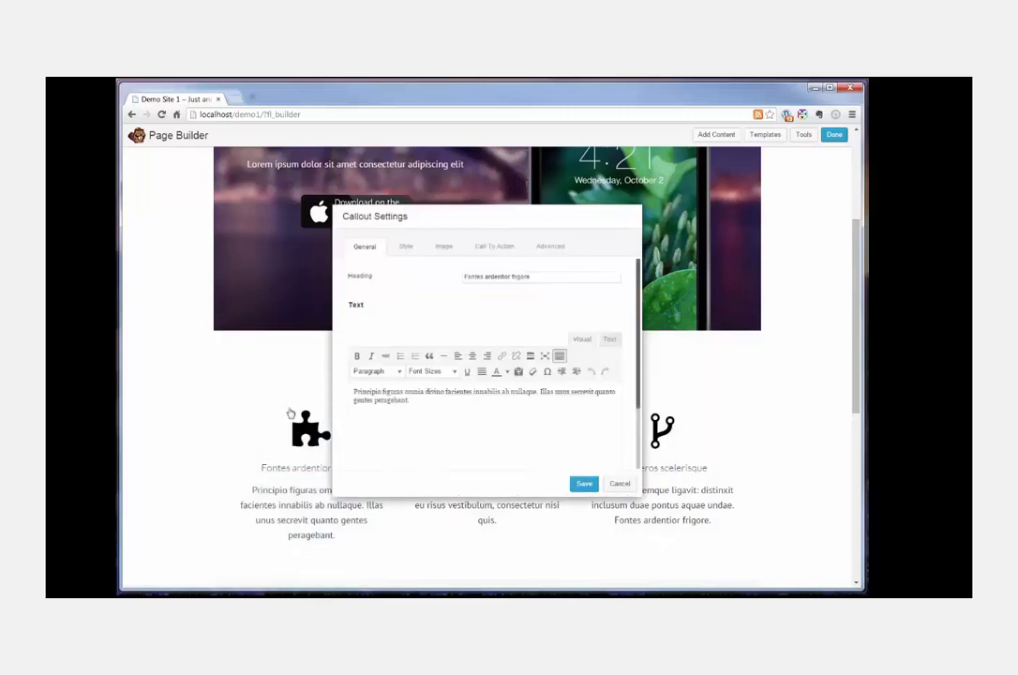
left_click(406, 246)
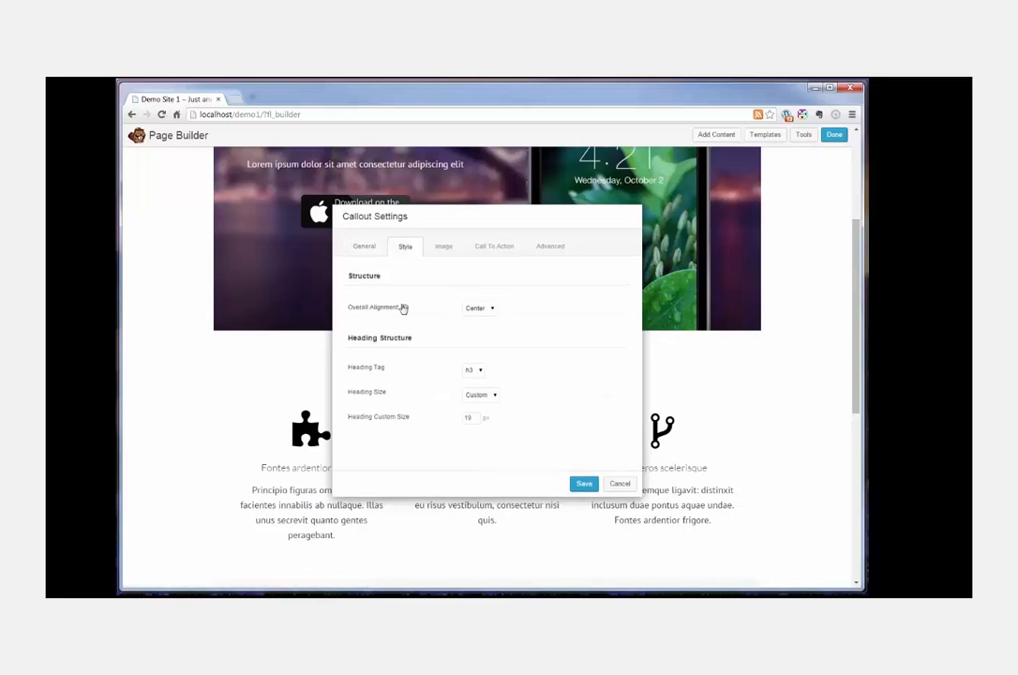
left_click(440, 245)
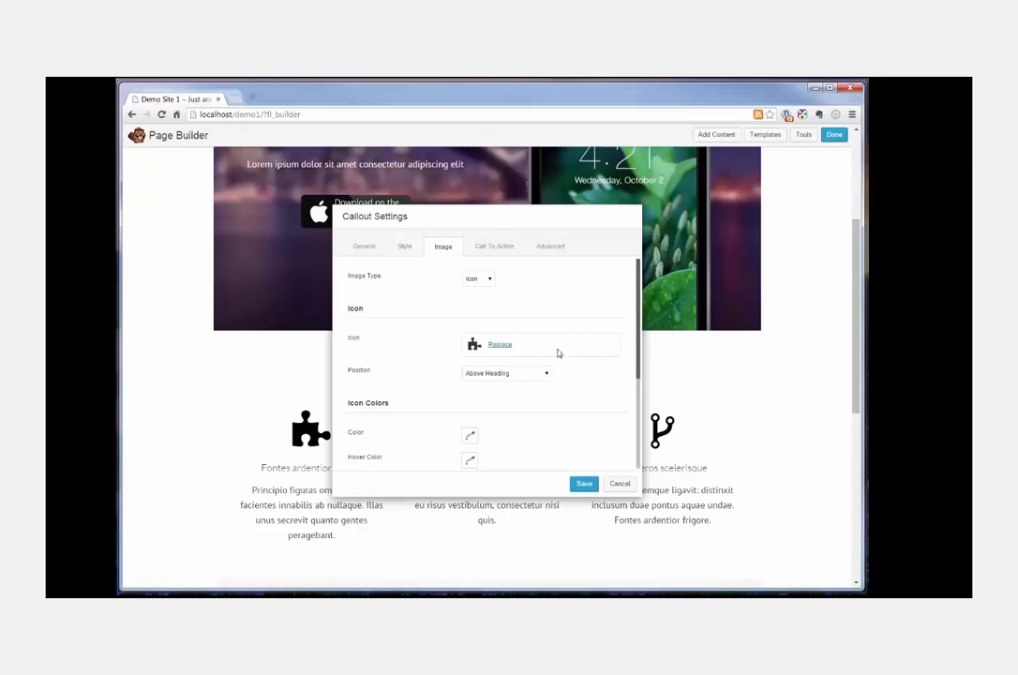
left_click(497, 345)
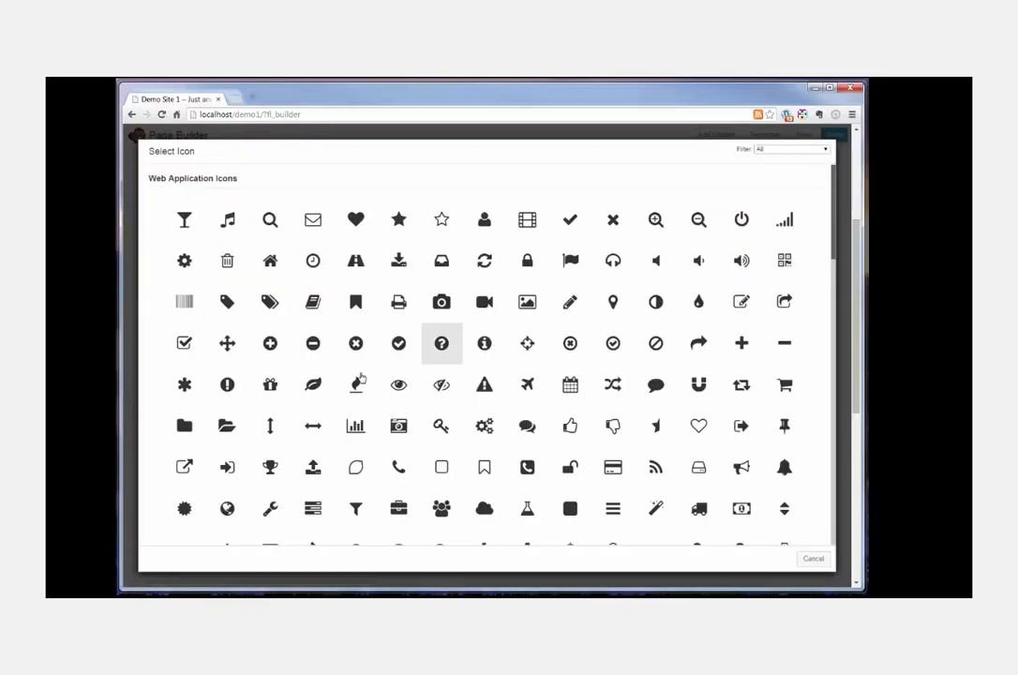
scroll(281, 418, "down", 10)
scroll(272, 415, "down", 4)
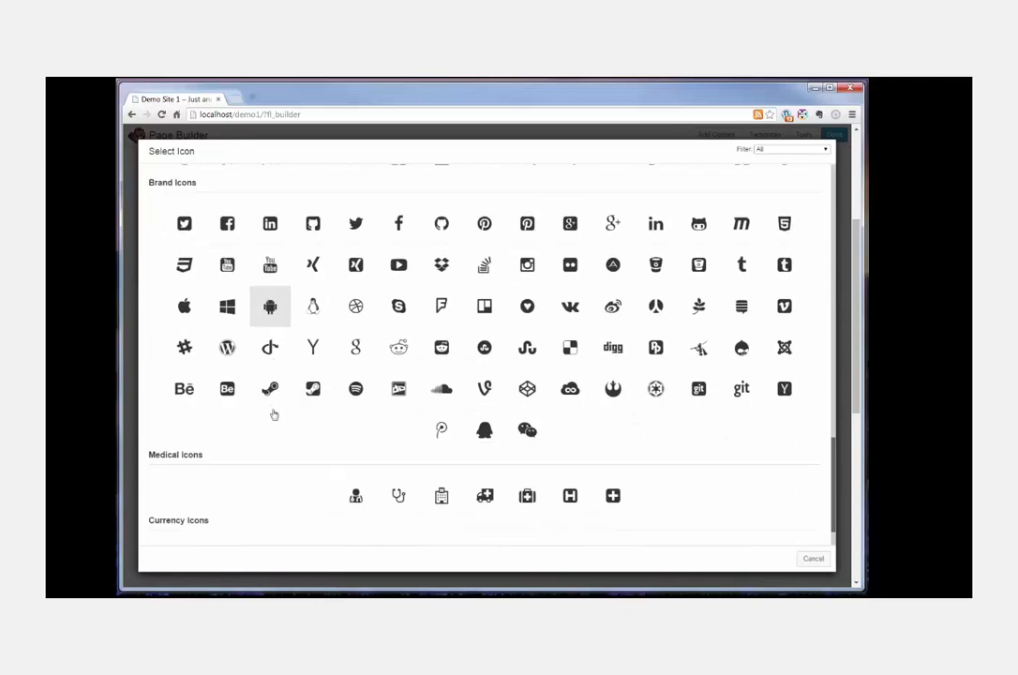
left_click(226, 302)
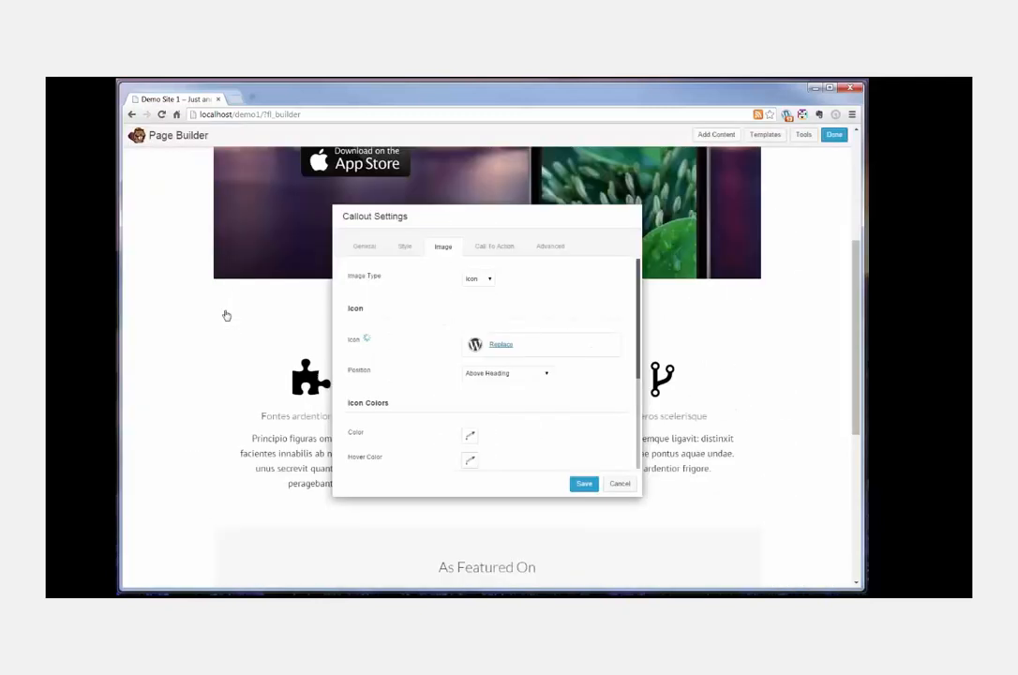
Step: Look through the icon library's categories once more, then leave it keeping the WordPress icon
left_click(497, 345)
scroll(495, 343, "up", 1)
scroll(496, 346, "down", 1)
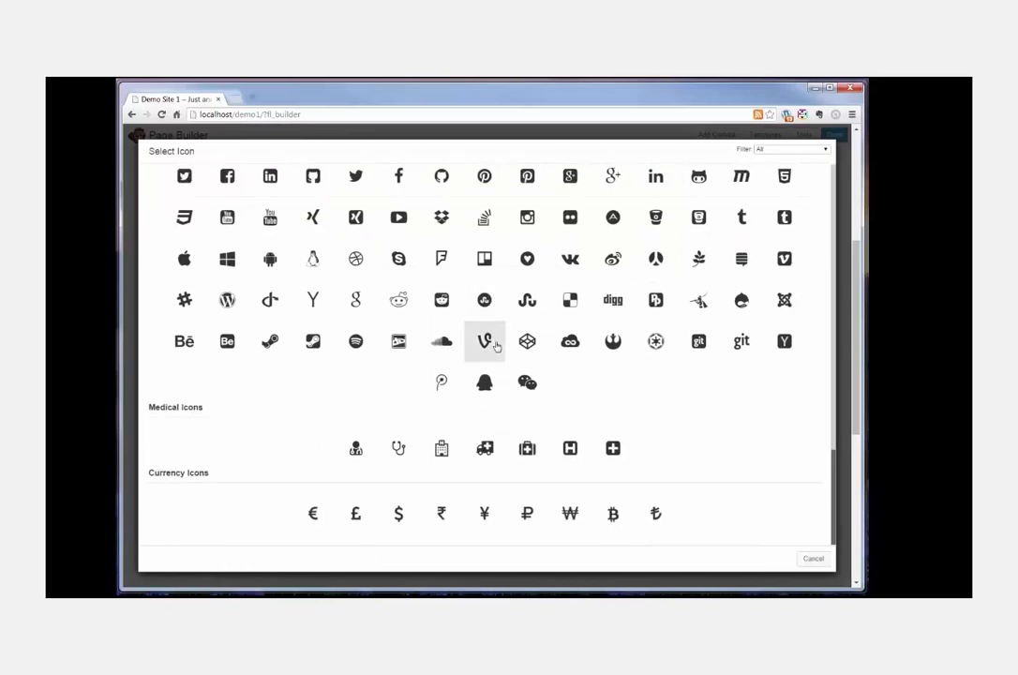
scroll(495, 346, "up", 10)
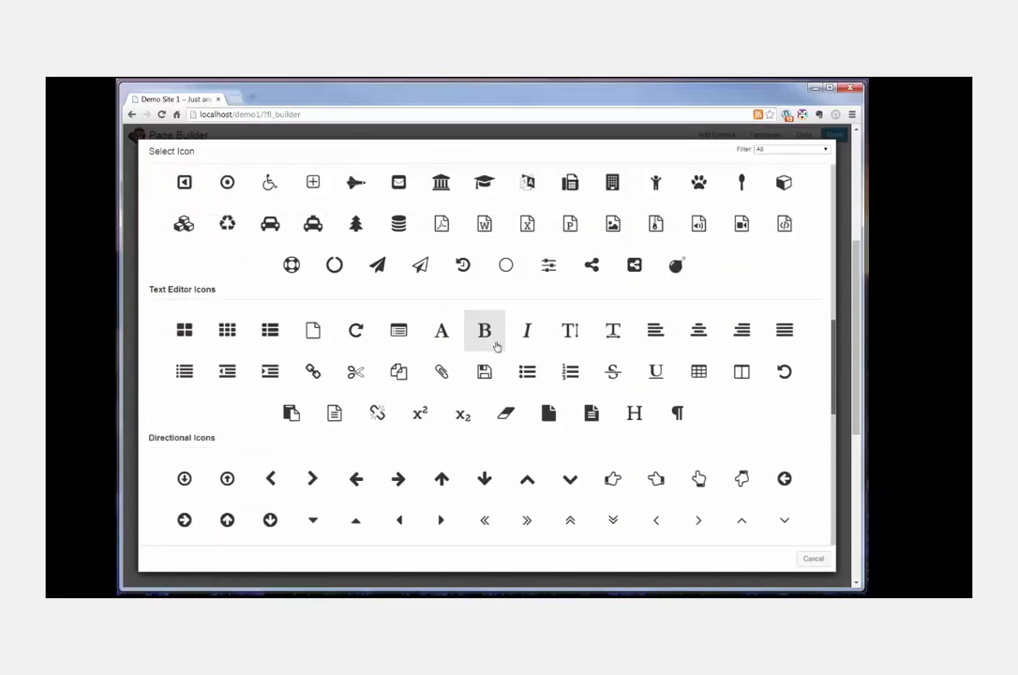
scroll(497, 346, "up", 10)
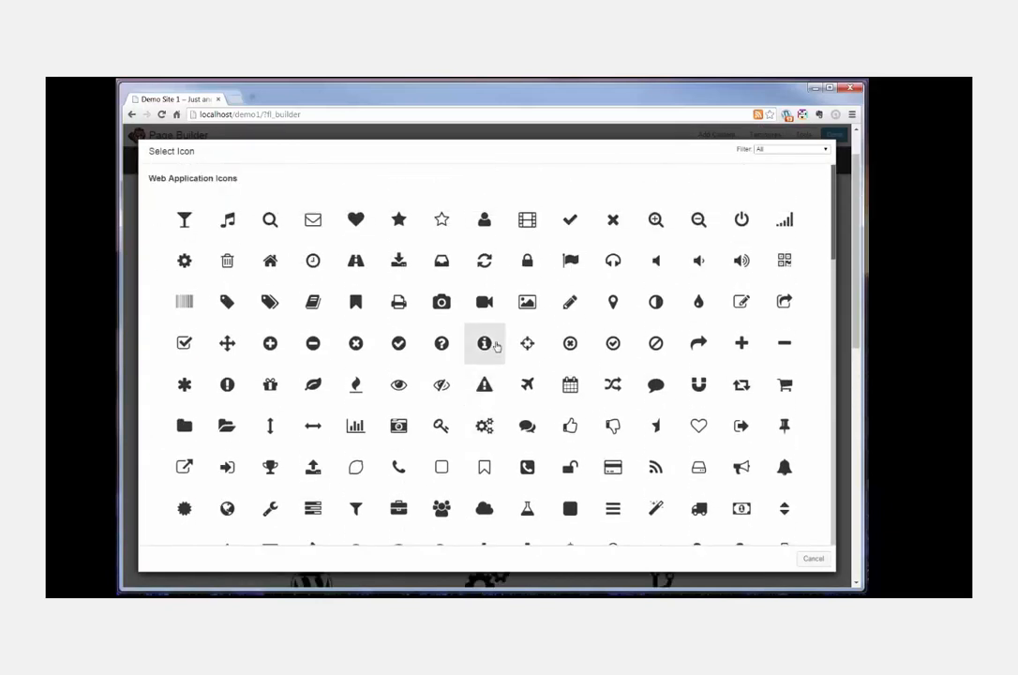
left_click(813, 559)
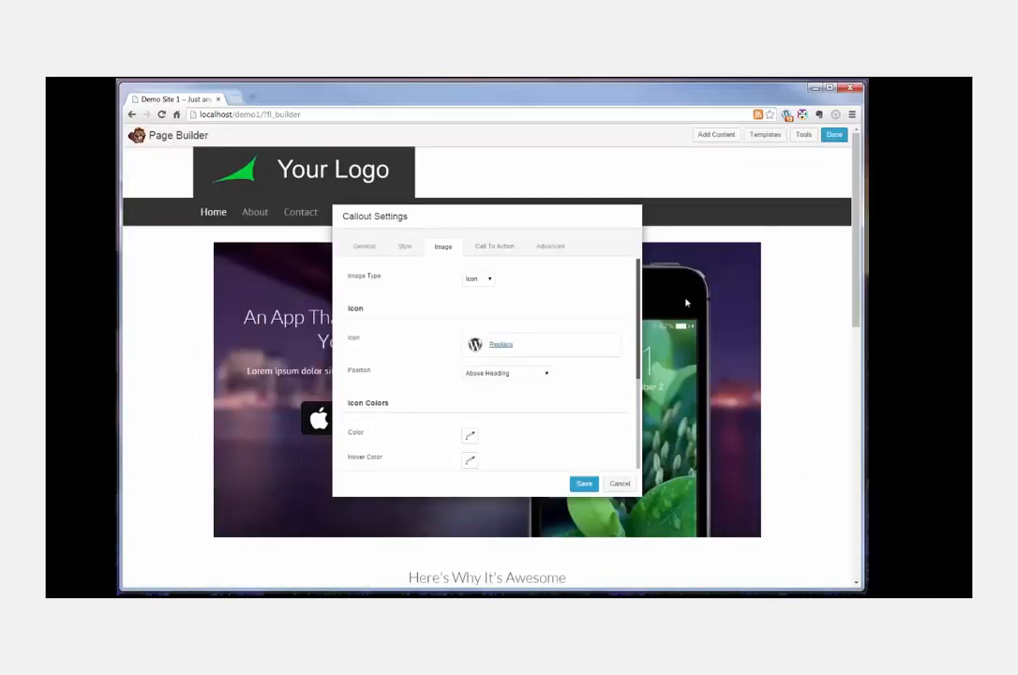
Step: Move the Callout Settings dialog clear of the first callout and set its icon size to 100 px
left_click(582, 483)
scroll(795, 463, "down", 3)
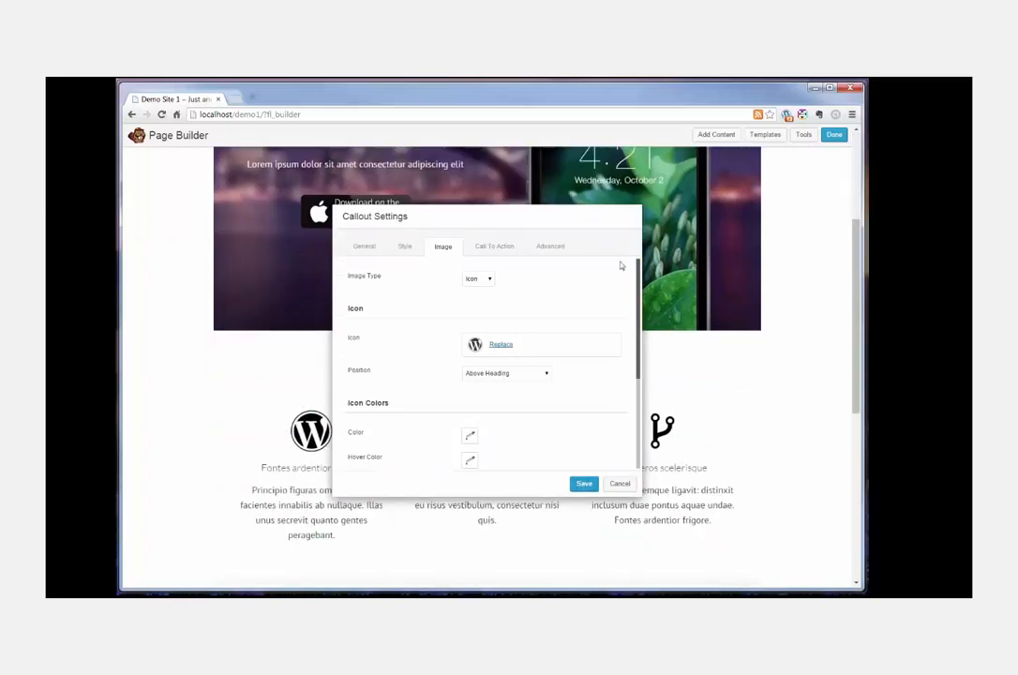
left_click_drag(541, 218, 707, 244)
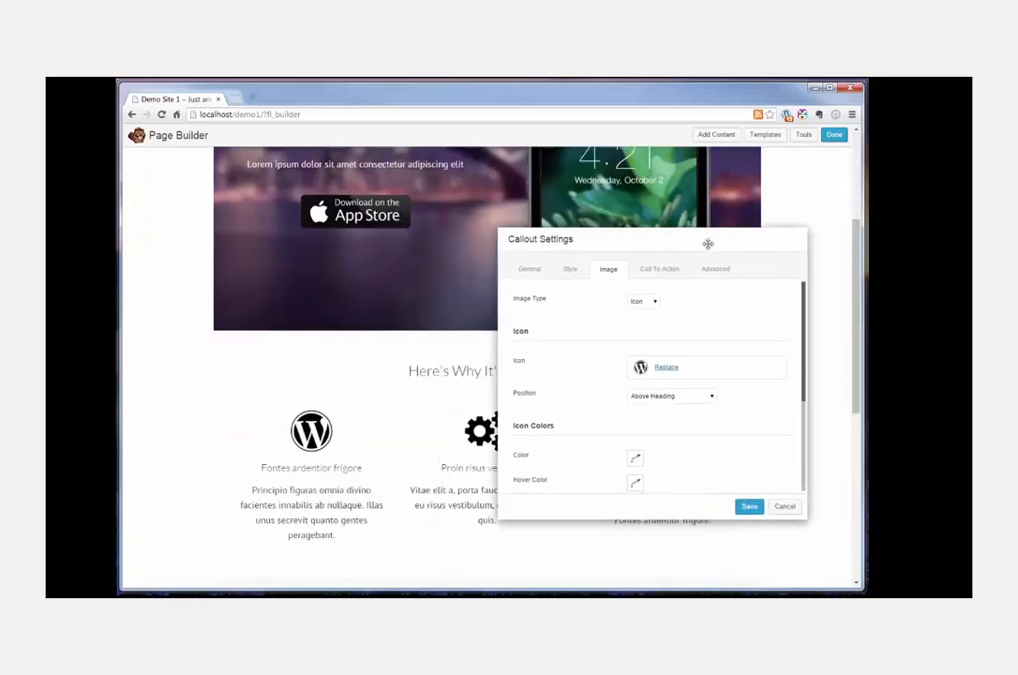
scroll(750, 361, "down", 3)
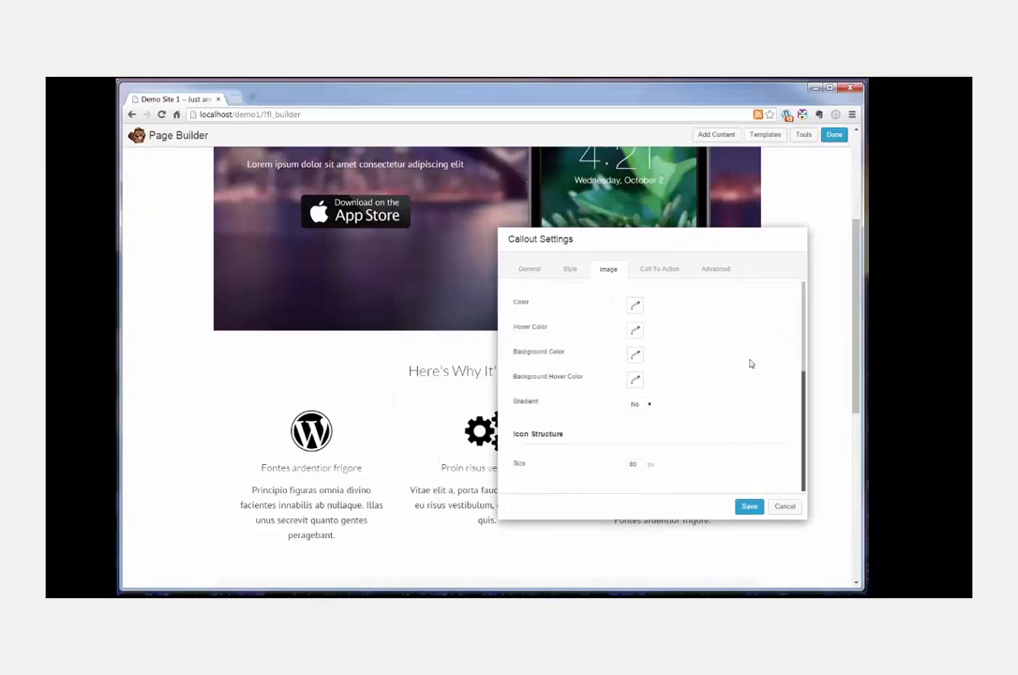
double_click(634, 463)
type("100")
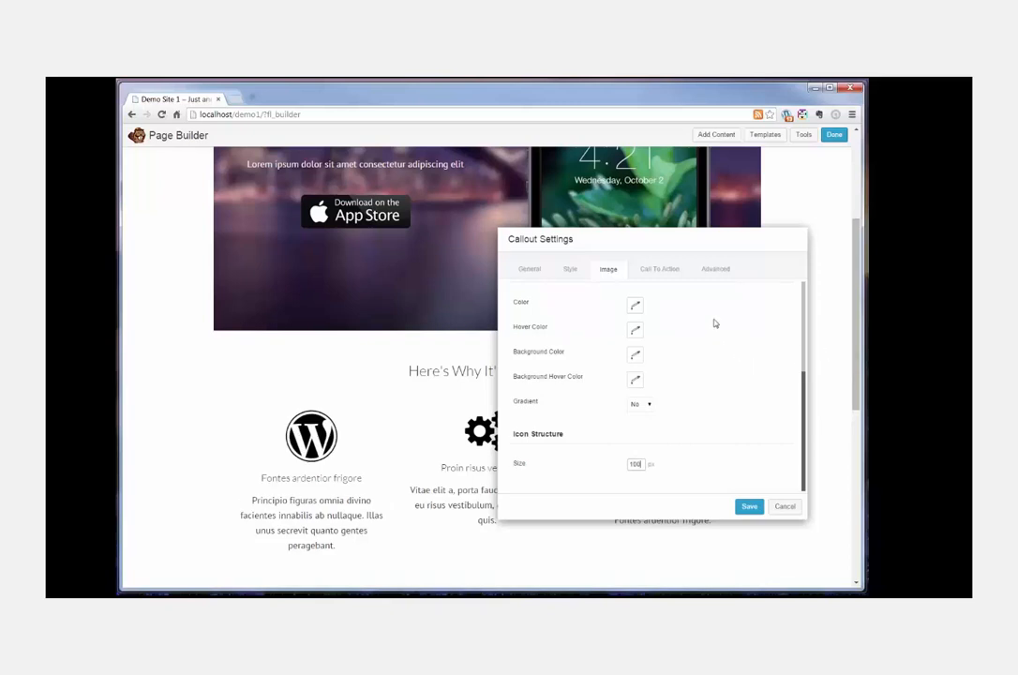
Step: Set the WordPress icon's colour to a medium blue and save the callout
scroll(737, 323, "up", 1)
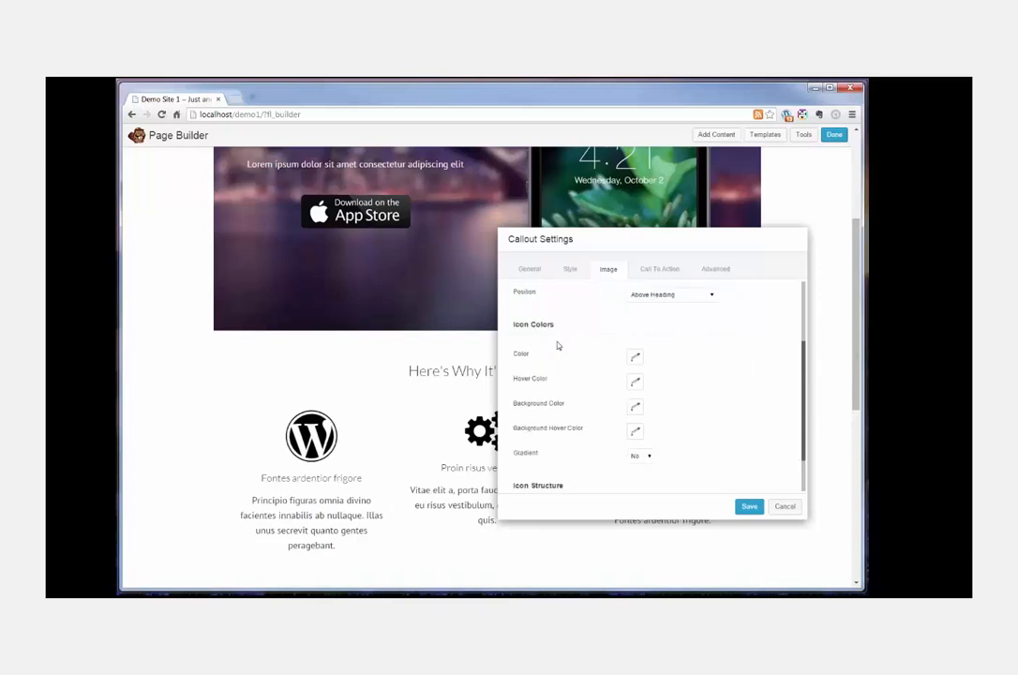
left_click(635, 357)
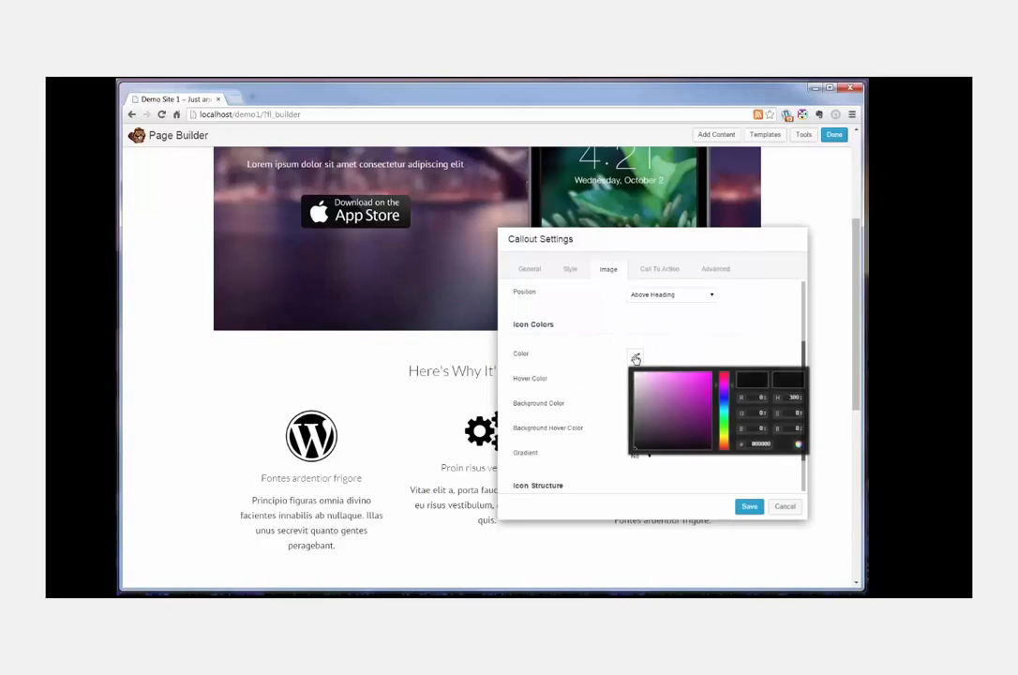
left_click_drag(733, 383, 733, 396)
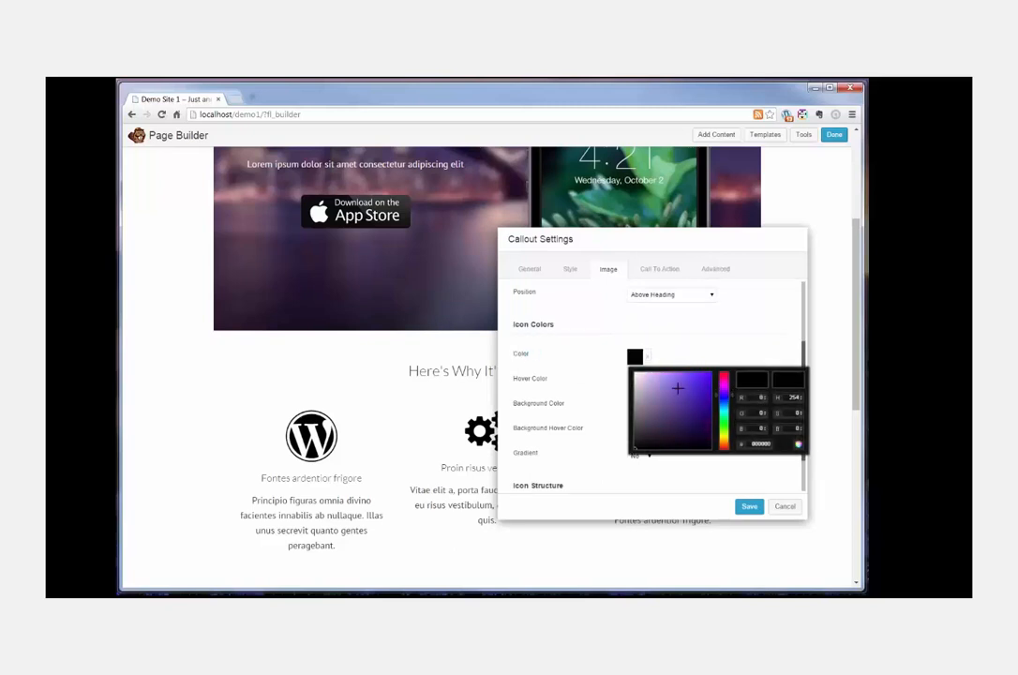
mouse_move(677, 379)
left_mouse_down()
mouse_move(689, 376)
mouse_move(694, 394)
left_mouse_up()
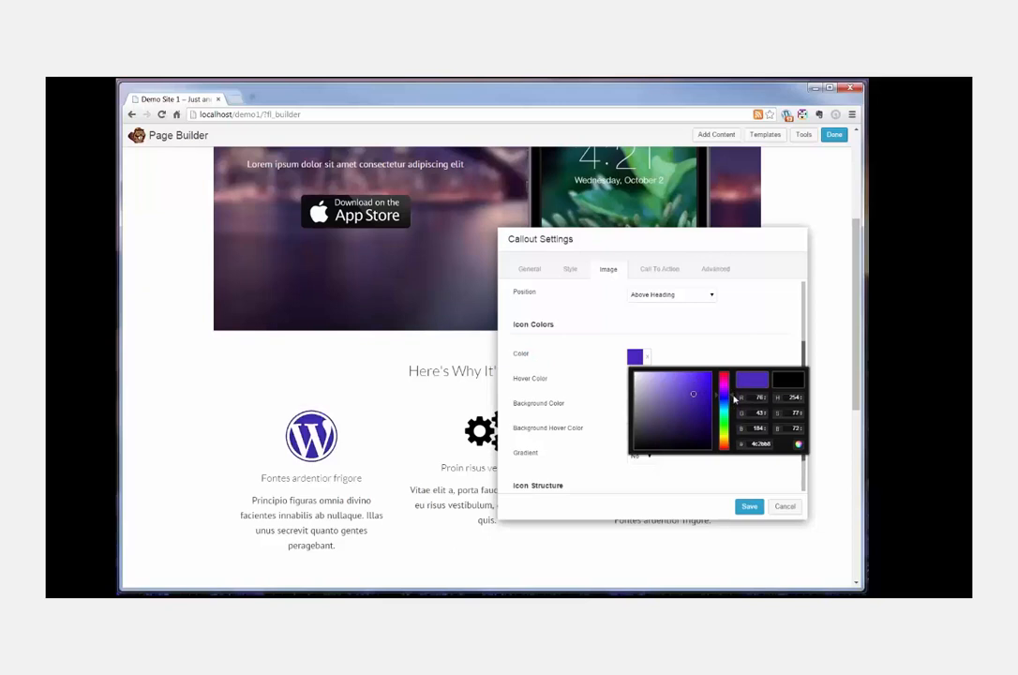
left_click(724, 398)
left_click(686, 384)
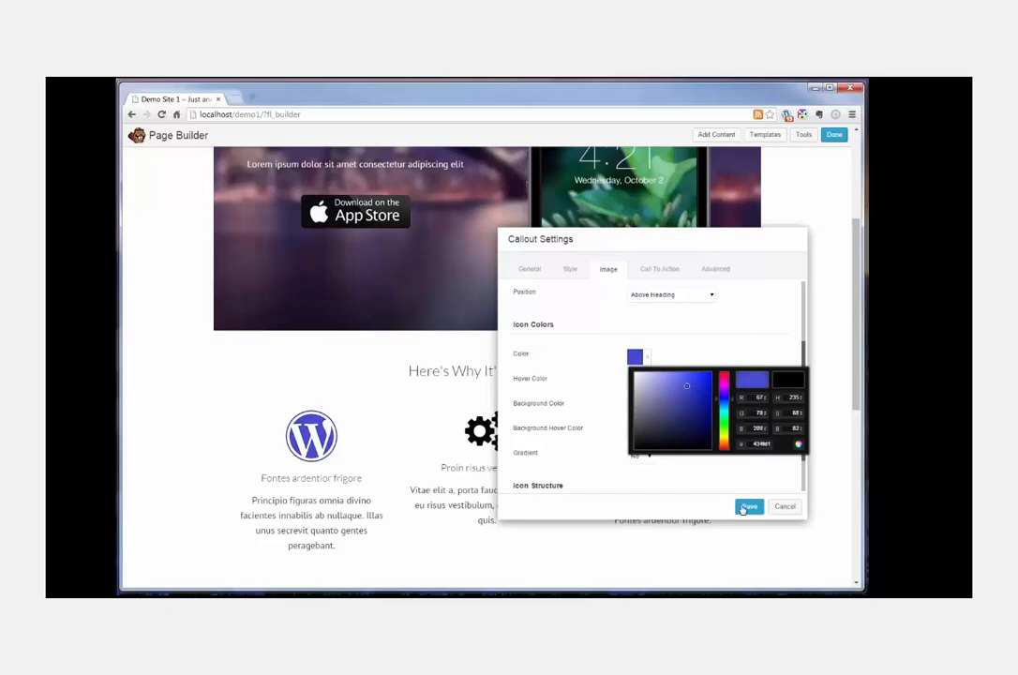
left_click(748, 507)
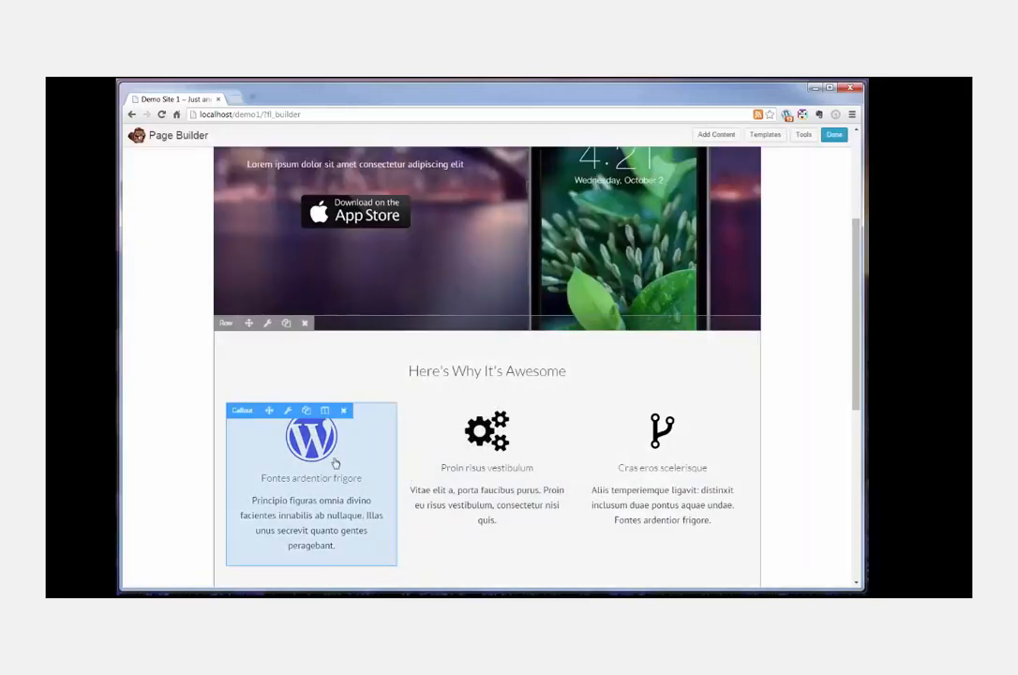
Step: Add a call-to-action button with the text "Buy Now!" to the "Fontes ardentior frigore" callout
left_click(289, 414)
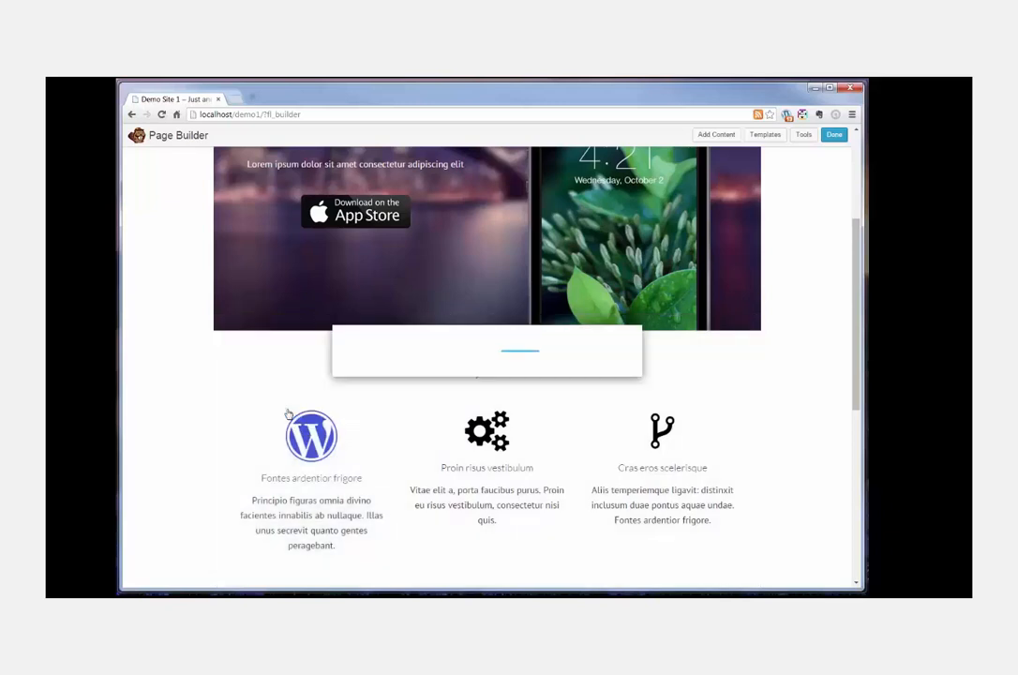
left_click(496, 247)
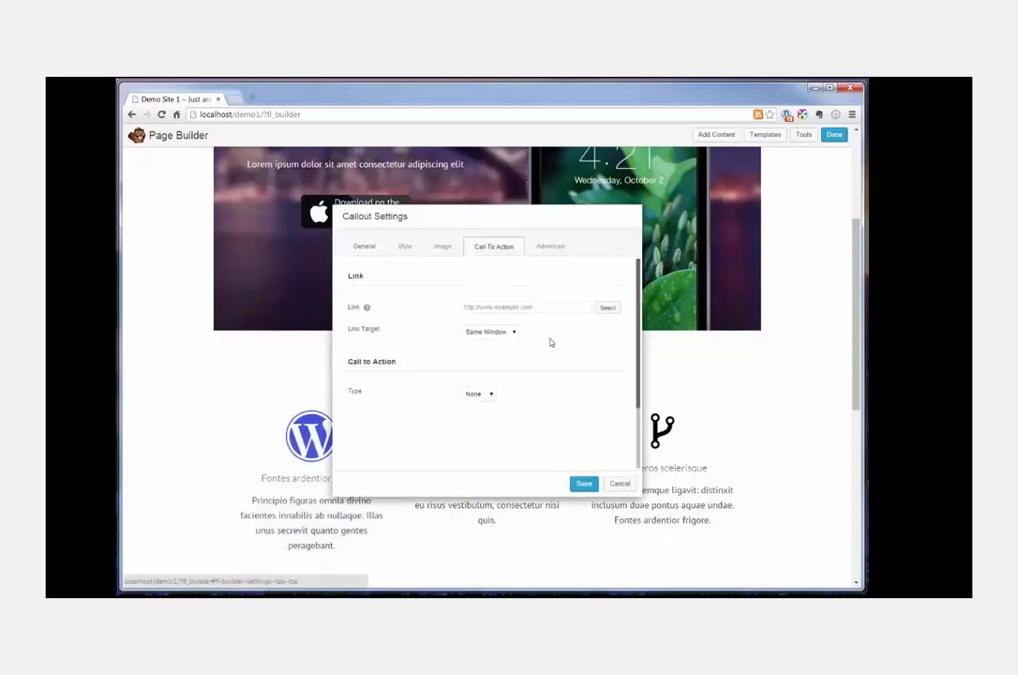
left_click(487, 398)
left_click(477, 420)
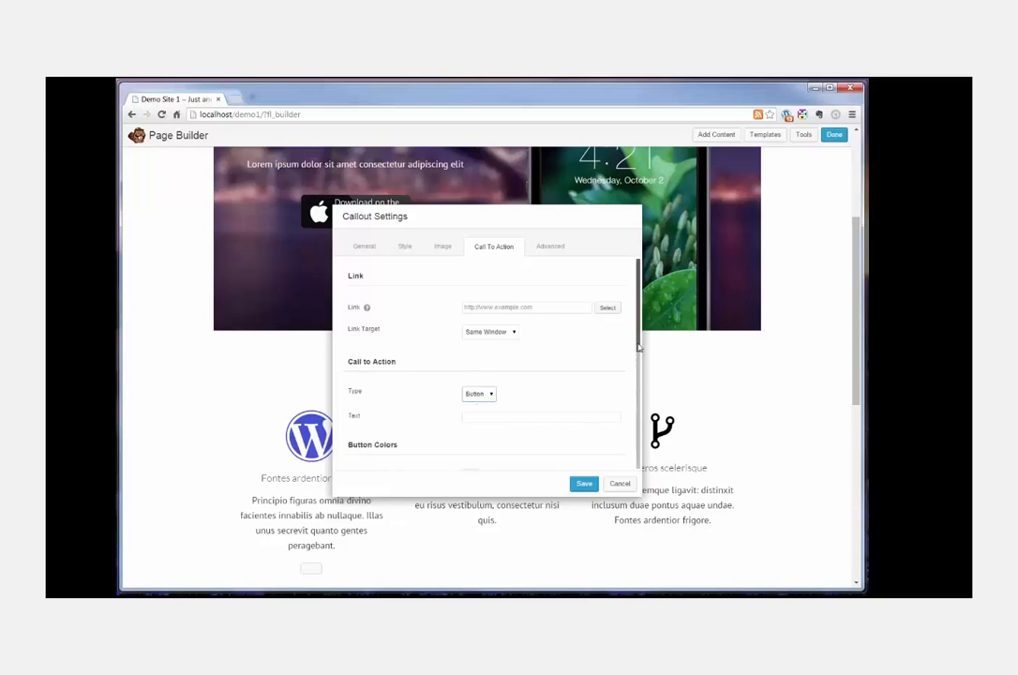
left_click_drag(637, 347, 635, 379)
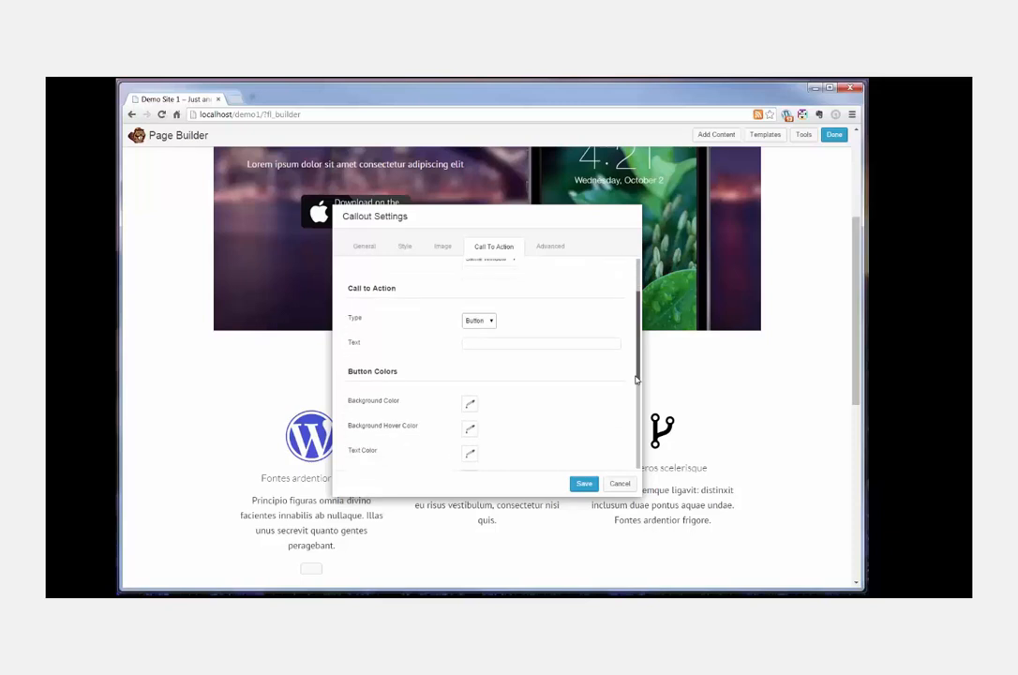
left_click(500, 342)
type("Buy Now!")
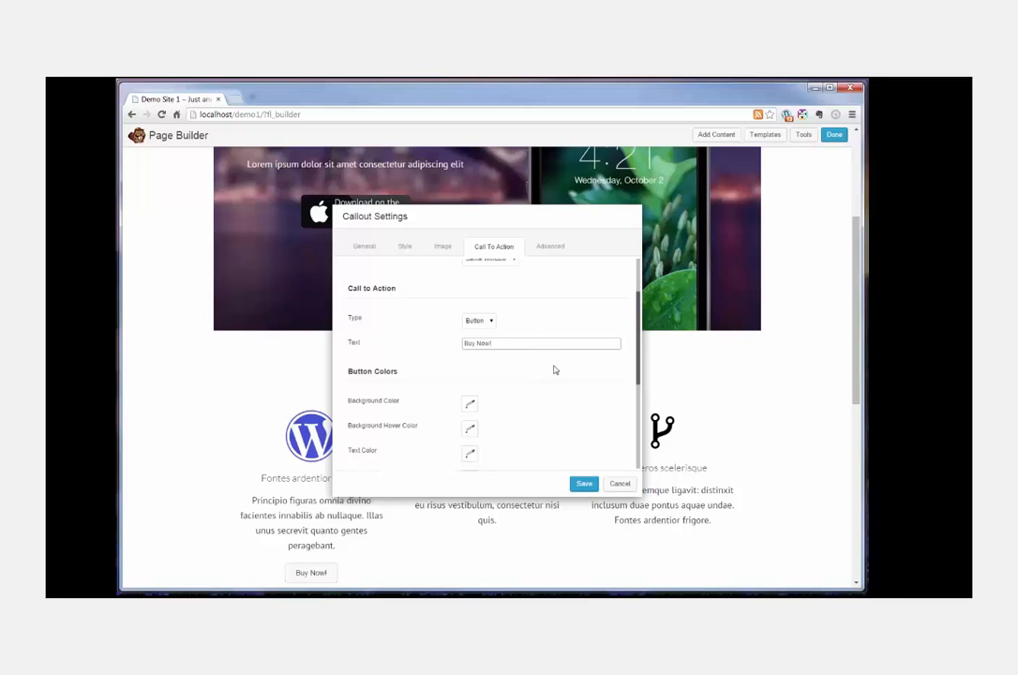
Step: Set the "Buy Now!" button's background colour to light pink (e3aae3) and save the callout
left_click(470, 403)
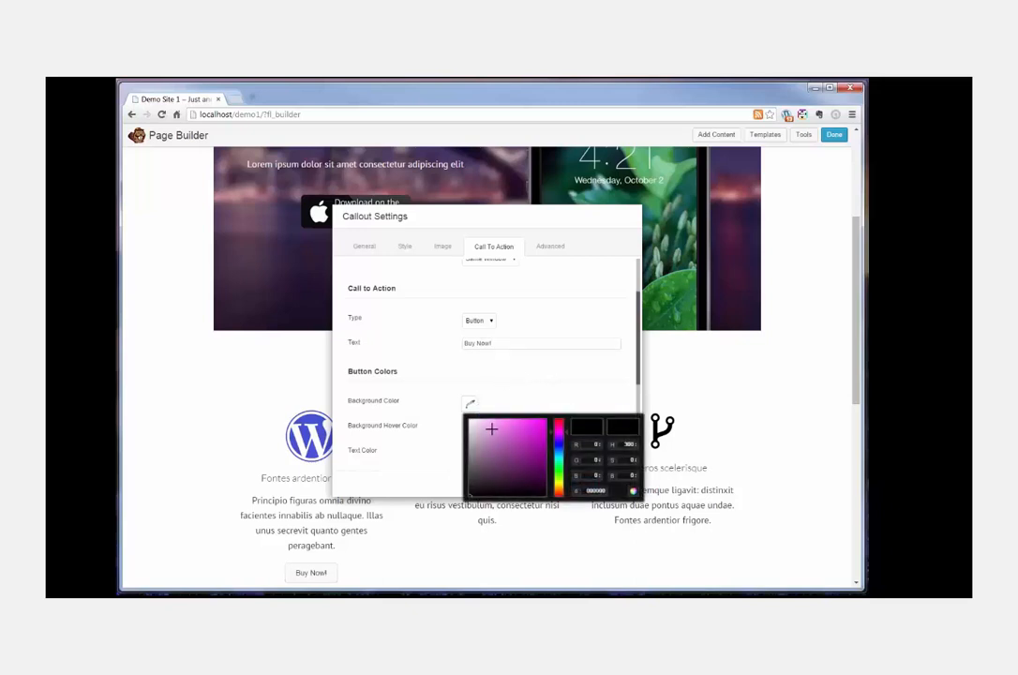
left_click(488, 427)
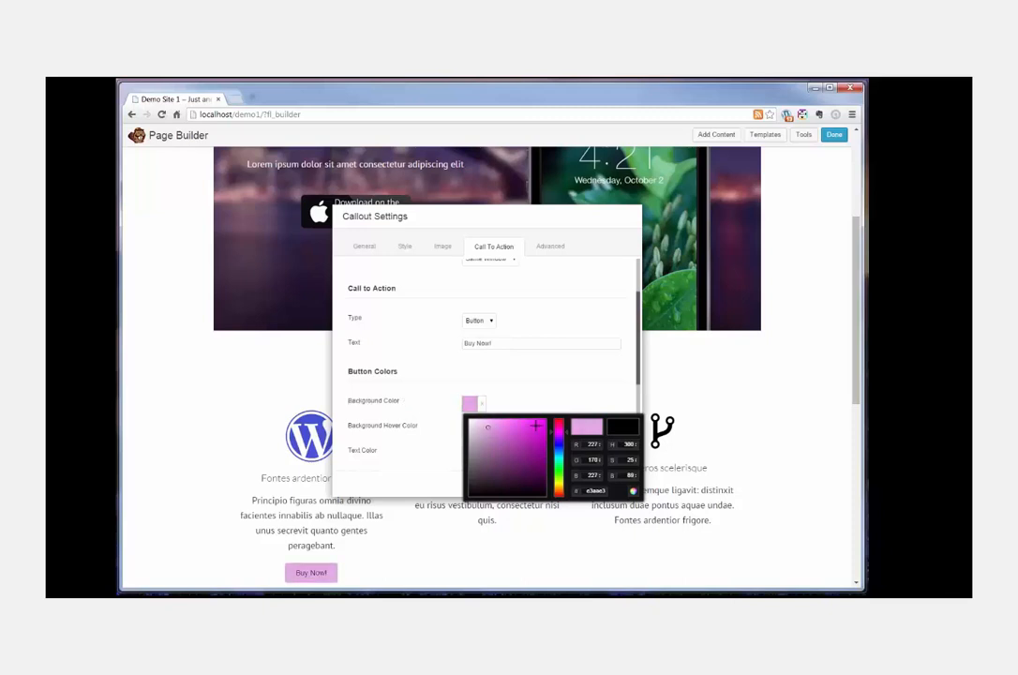
left_click(616, 368)
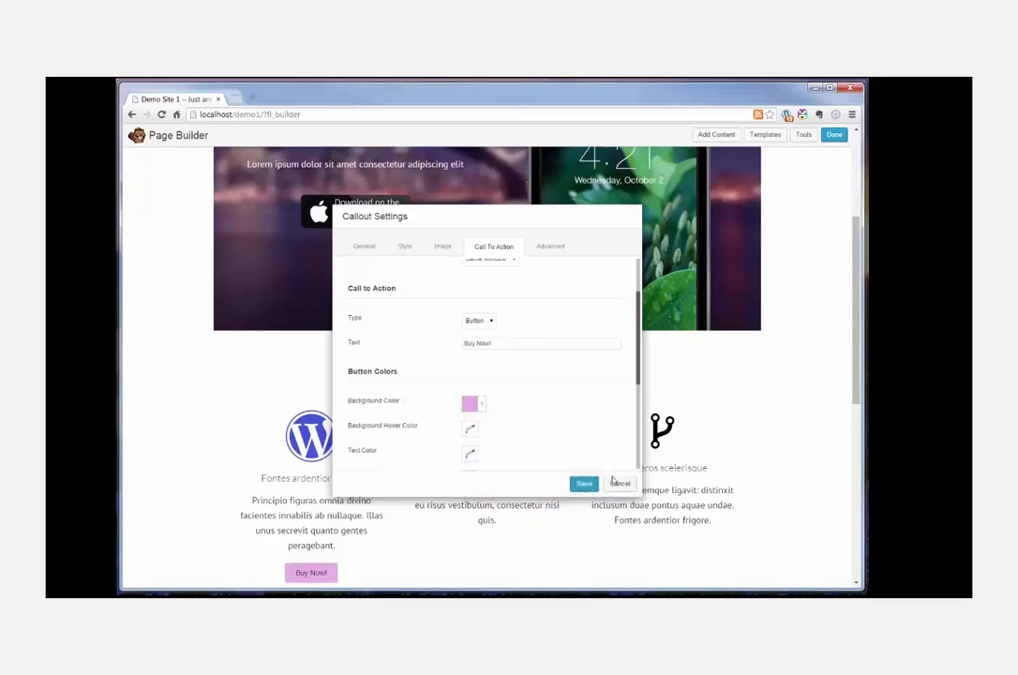
left_click(584, 483)
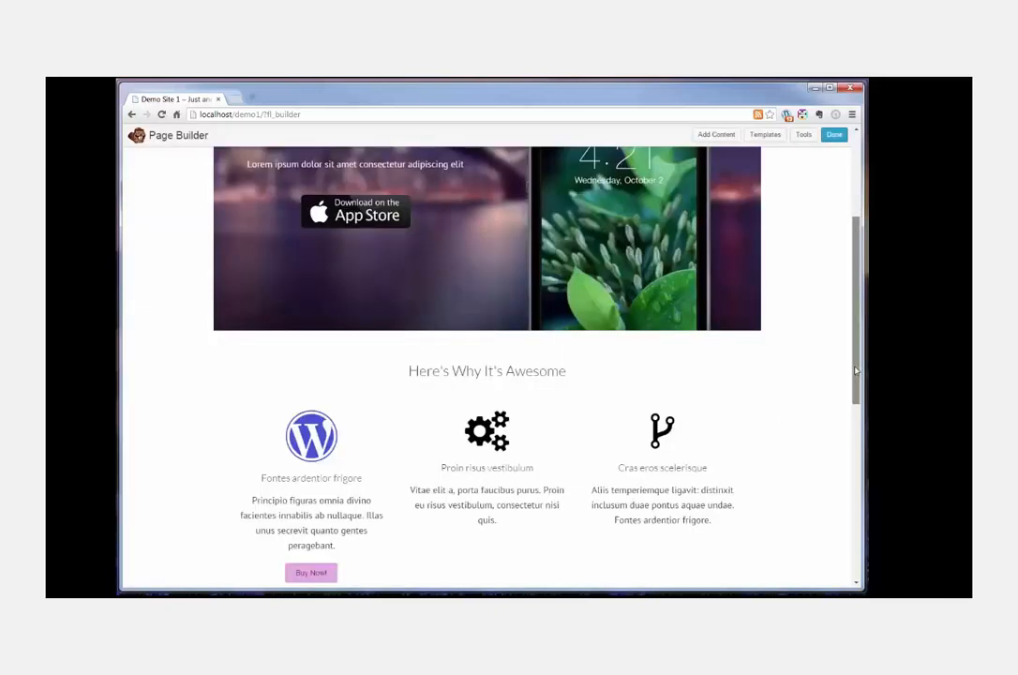
Step: Duplicate the WordPress-icon callout and move the copy into the middle column above "Proin risus vestibulum"
left_click_drag(854, 372, 856, 417)
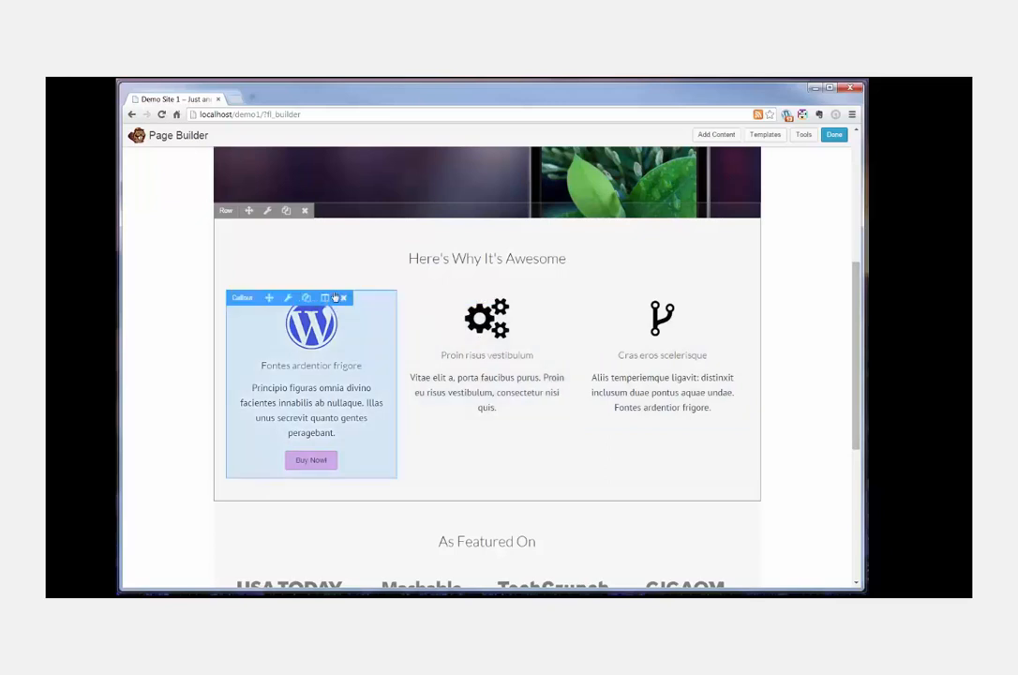
mouse_move(463, 307)
left_click(311, 300)
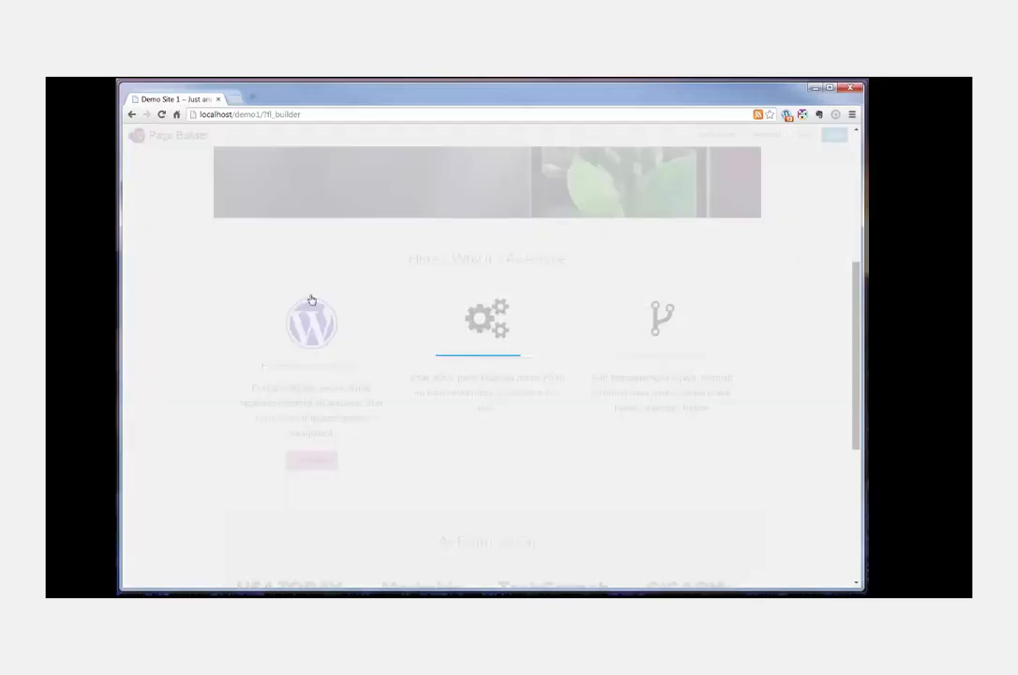
scroll(136, 300, "down", 1)
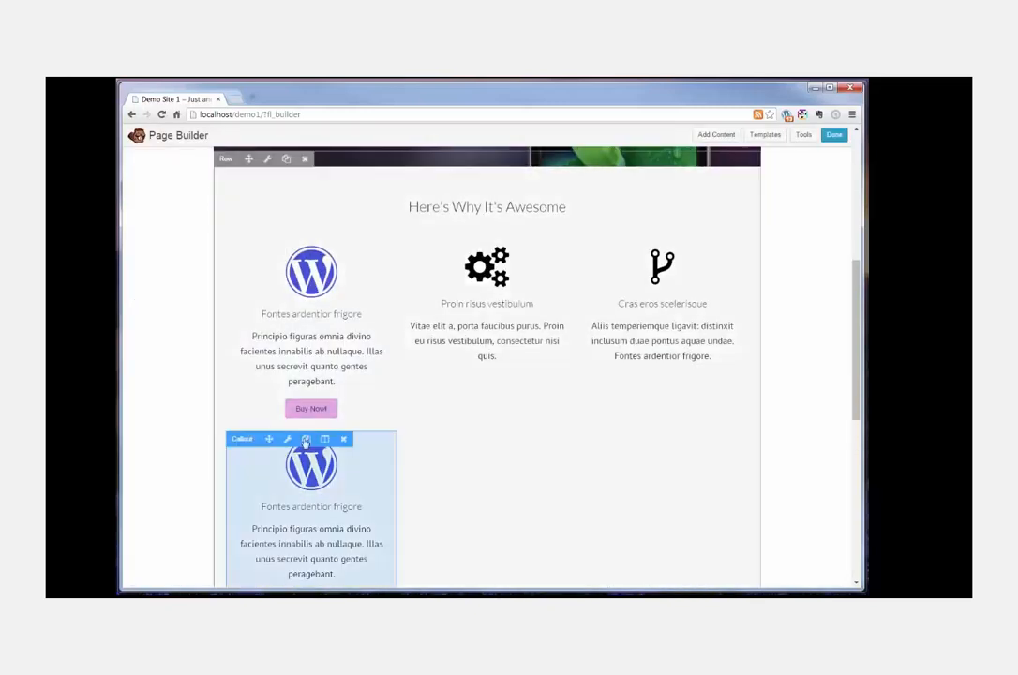
left_click_drag(269, 434, 471, 350)
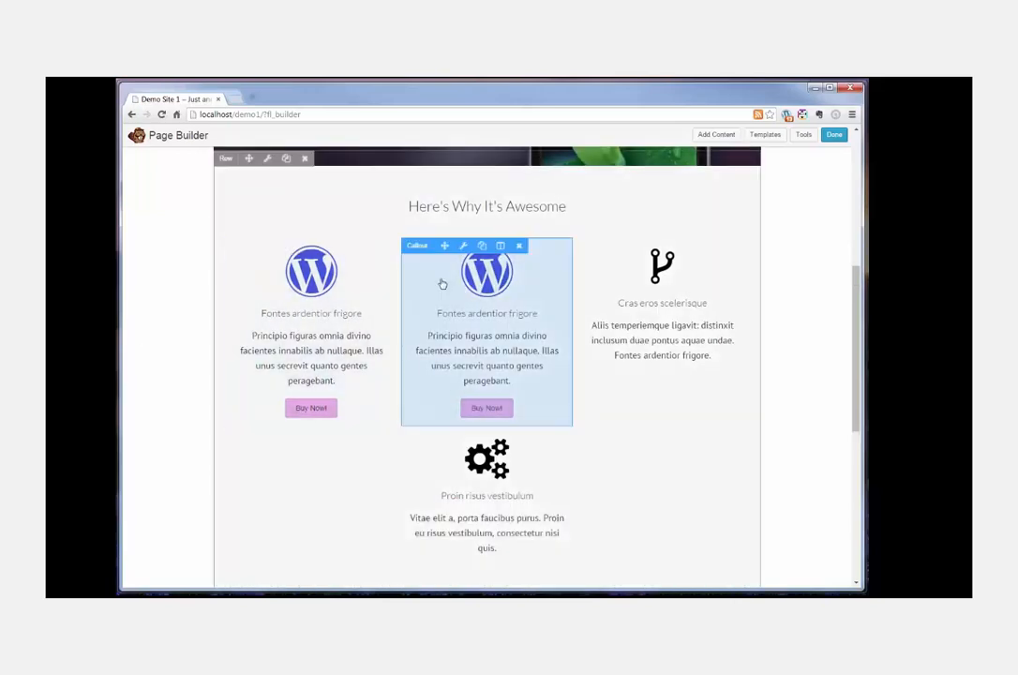
Step: Delete the duplicated "Fontes ardentior frigore" callout from the middle column and publish the Home page changes
left_click(520, 248)
left_click(517, 193)
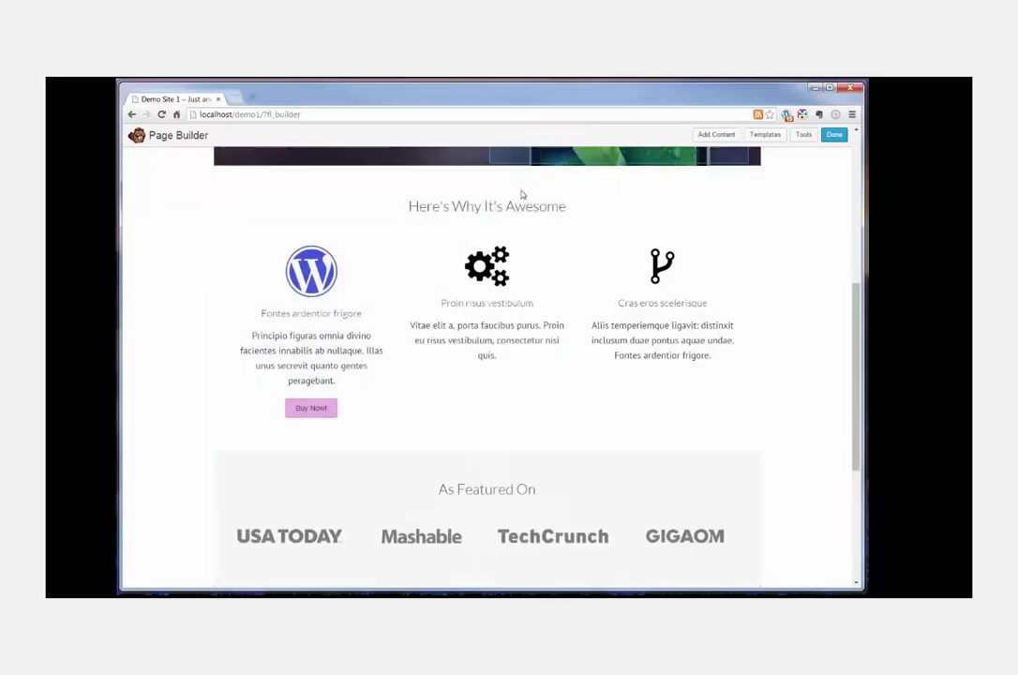
left_click(835, 134)
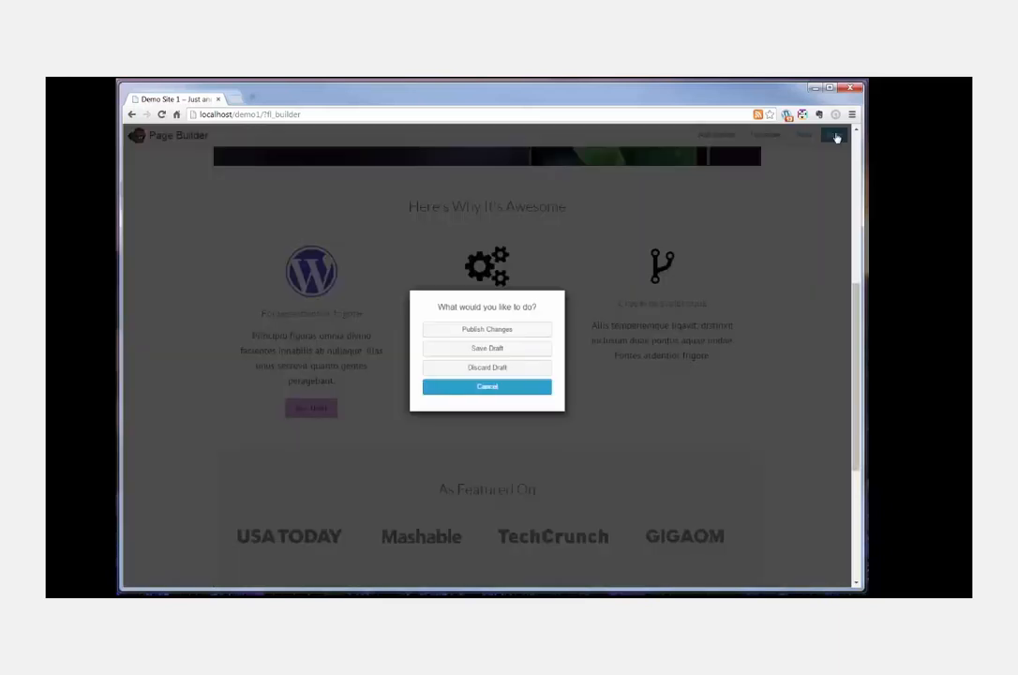
left_click(461, 331)
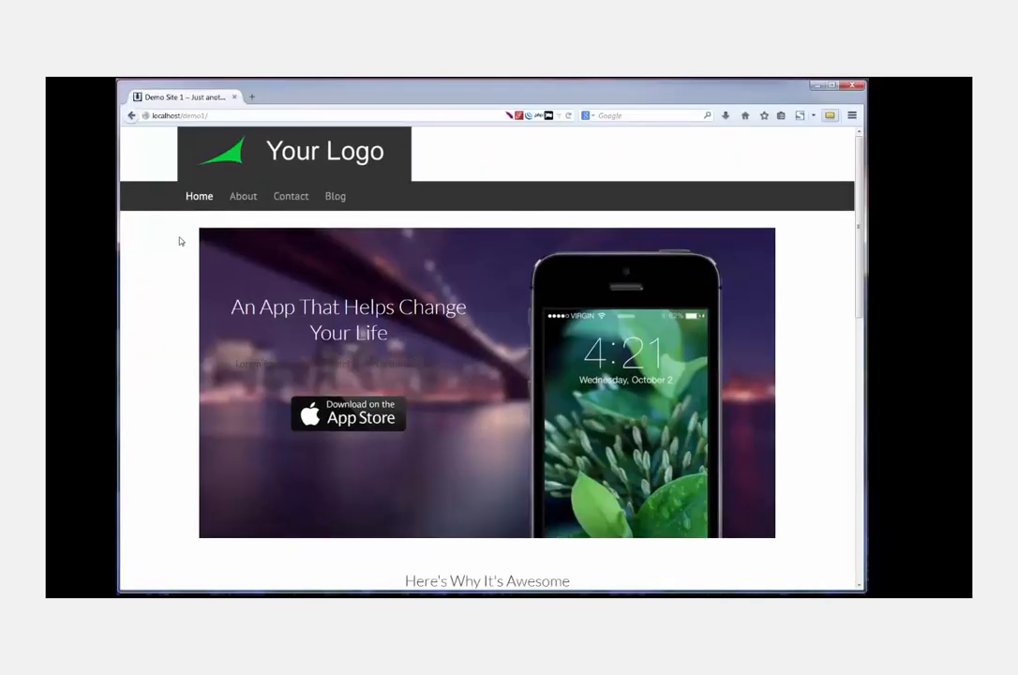
Step: Switch to the other browser window, reload the Home page and examine its published sections from the banner to the footer
left_click(199, 201)
scroll(186, 235, "down", 1)
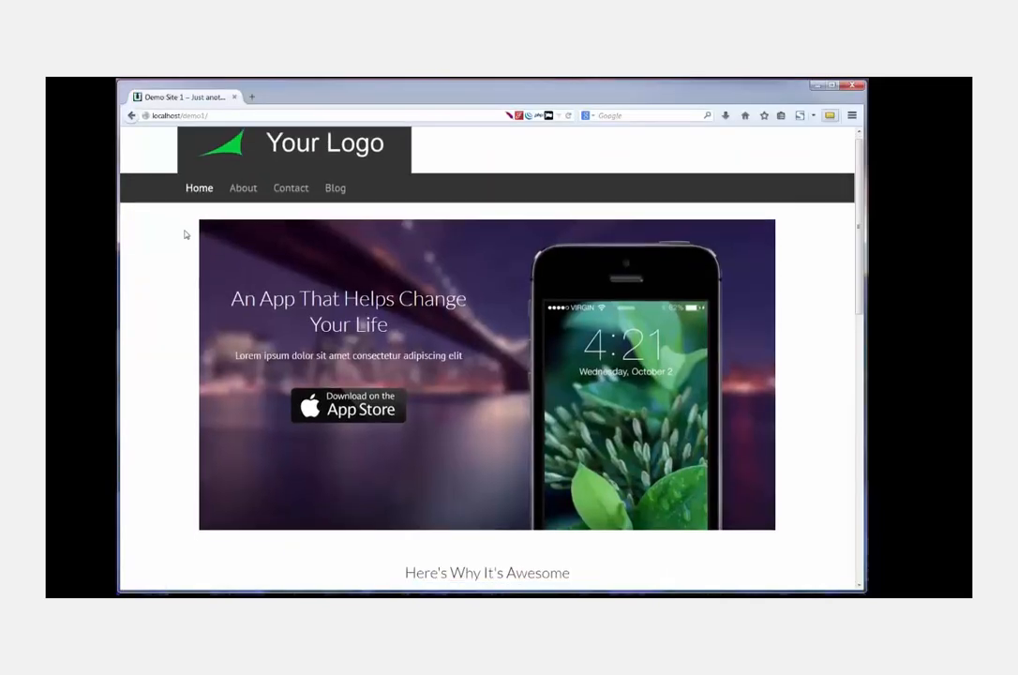
scroll(187, 231, "down", 3)
scroll(168, 284, "down", 3)
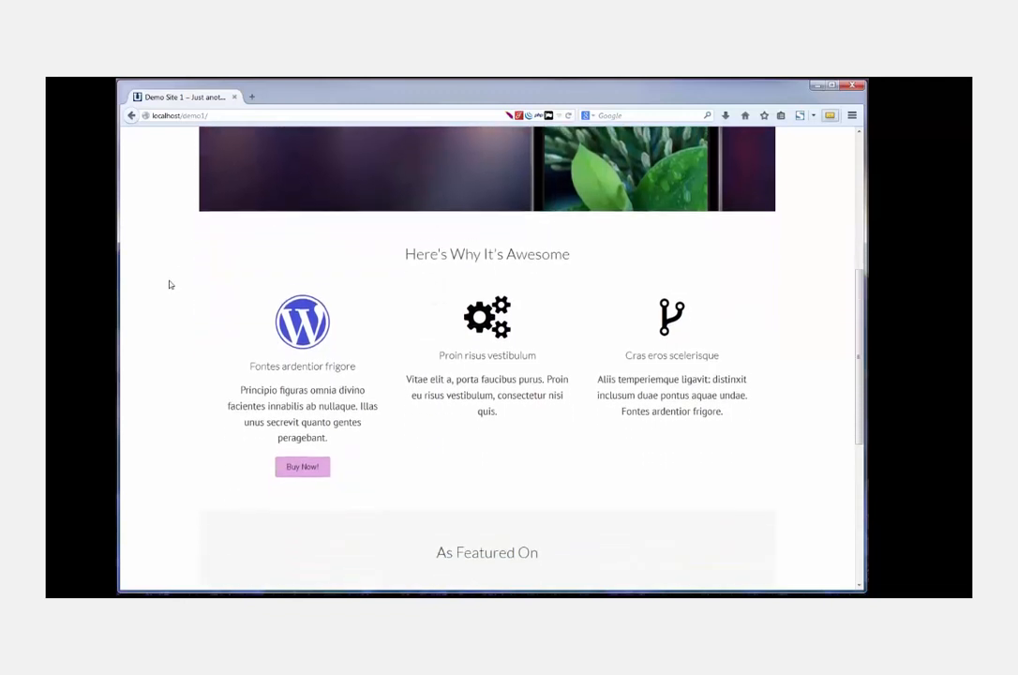
scroll(170, 284, "down", 1)
scroll(343, 429, "down", 4)
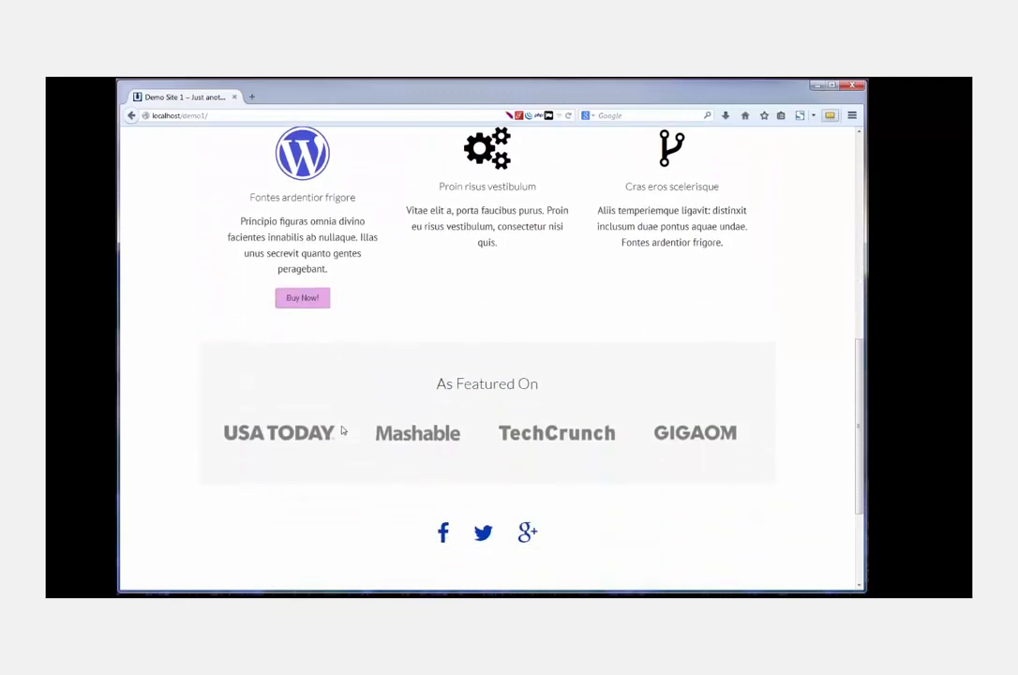
scroll(336, 400, "up", 4)
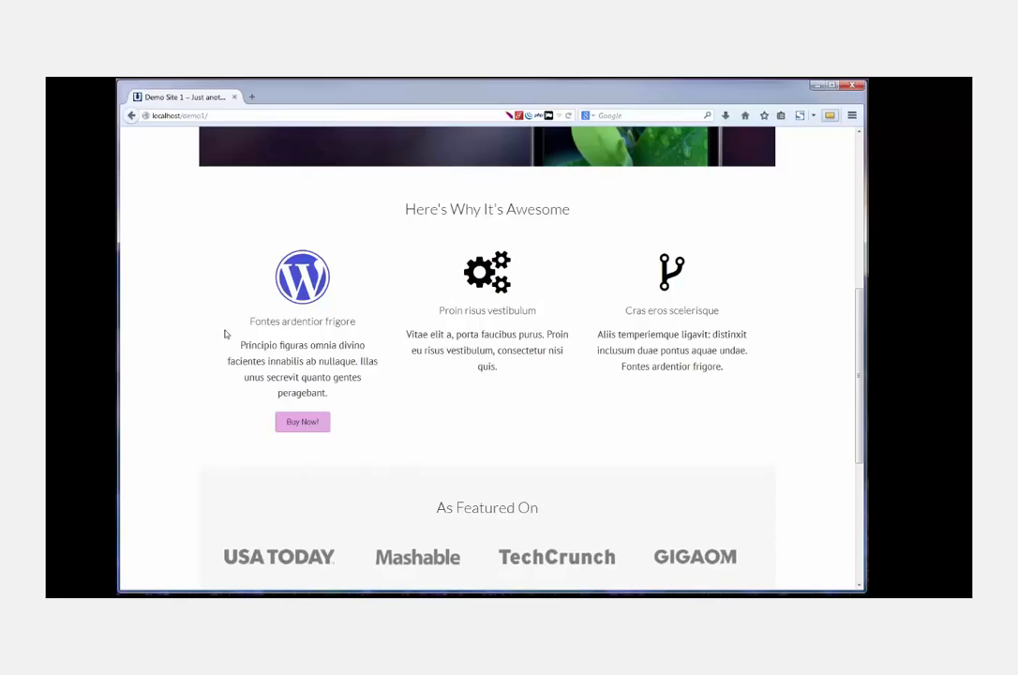
scroll(225, 334, "down", 3)
scroll(225, 334, "up", 10)
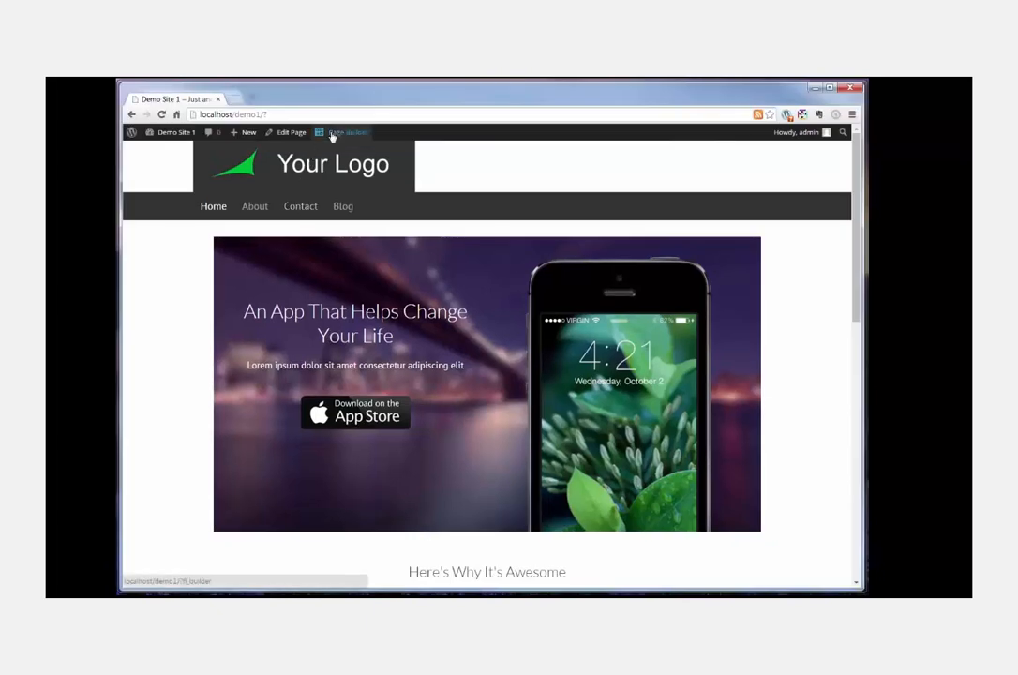
Step: Apply the About Us content page template to the About page in Page Builder and publish the changes
left_click(175, 150)
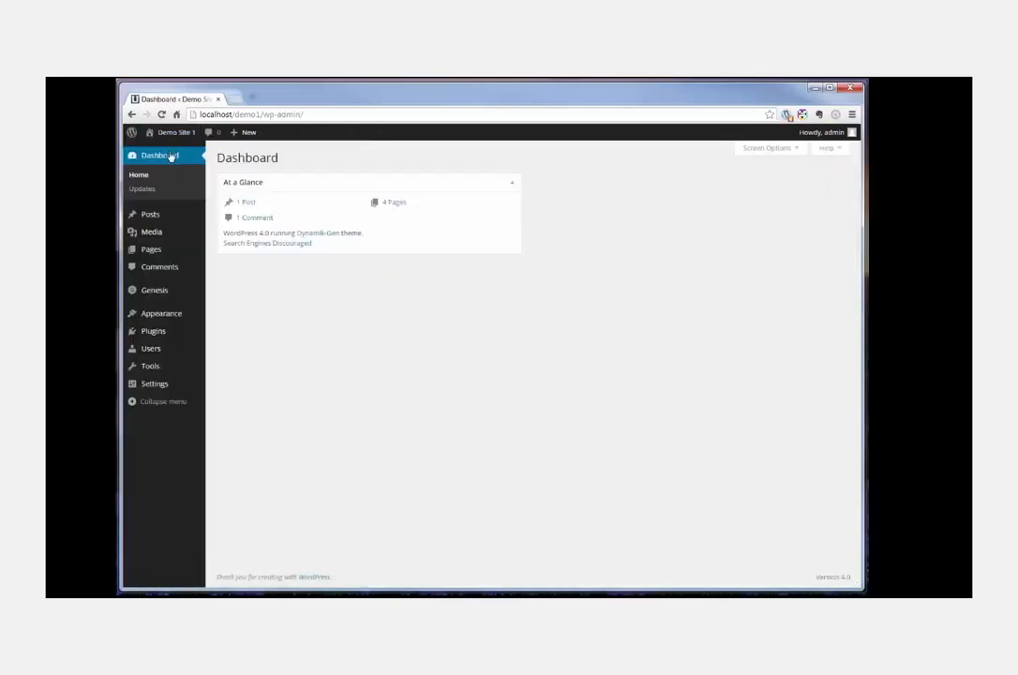
mouse_move(145, 249)
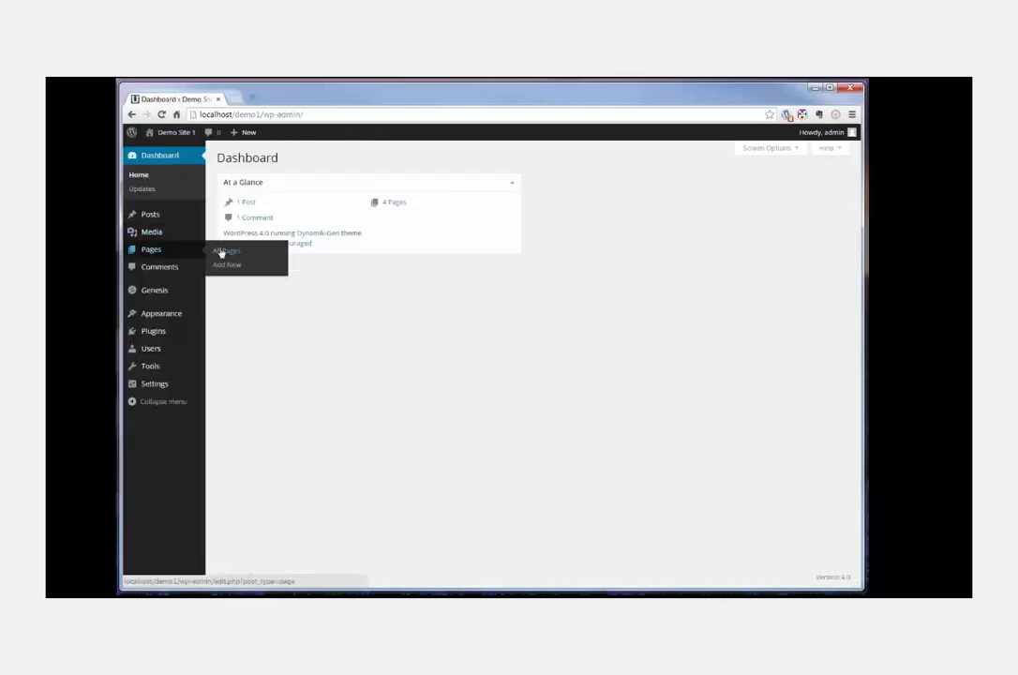
left_click(223, 251)
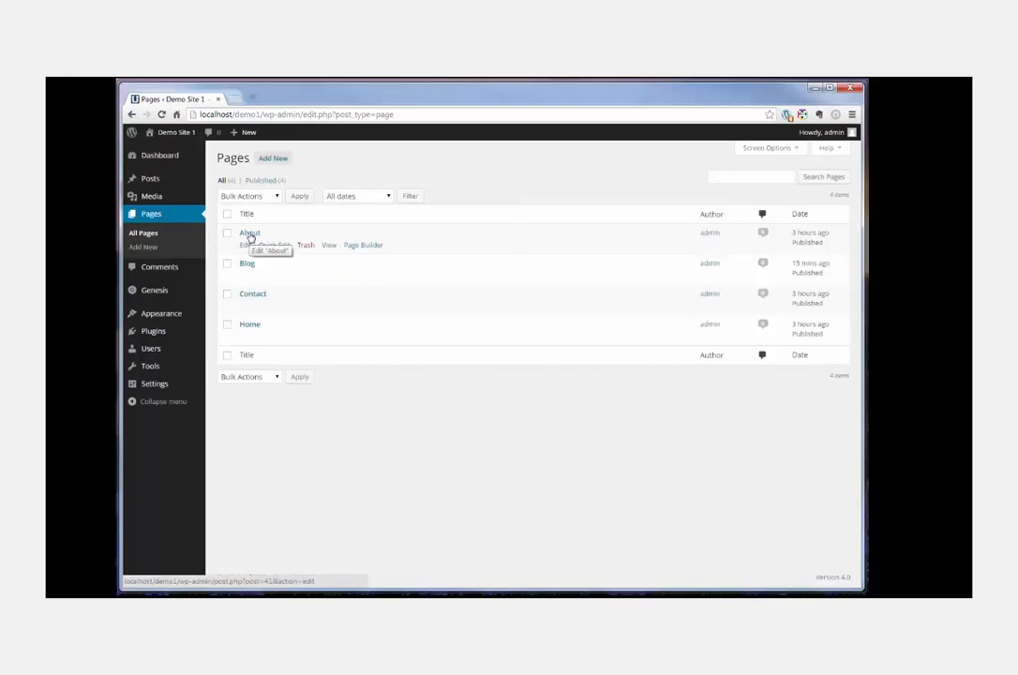
left_click(375, 245)
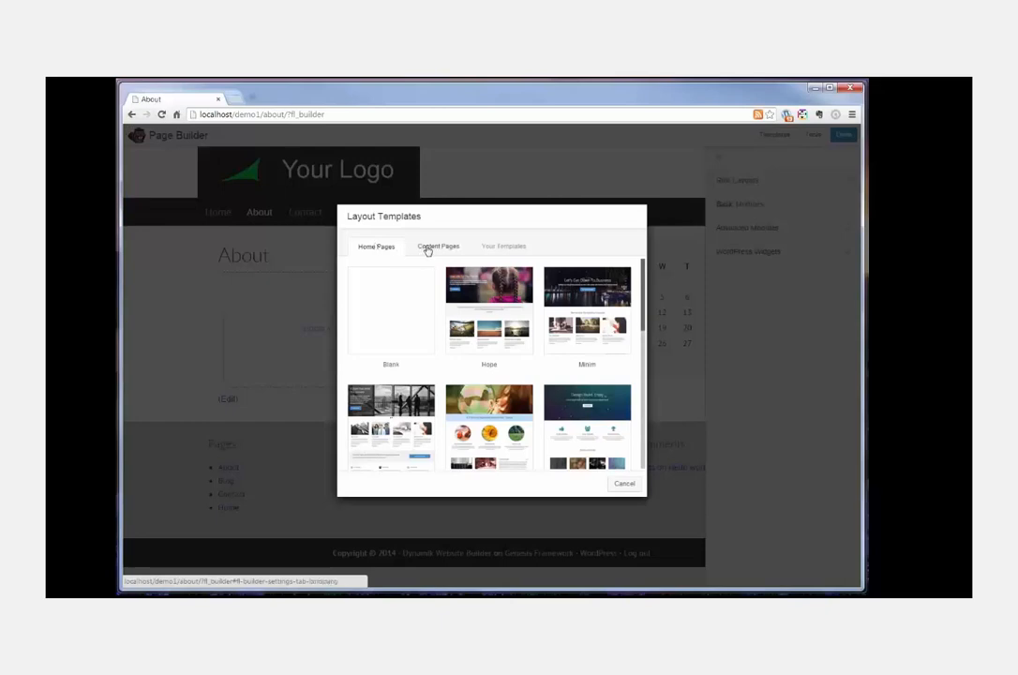
left_click(428, 248)
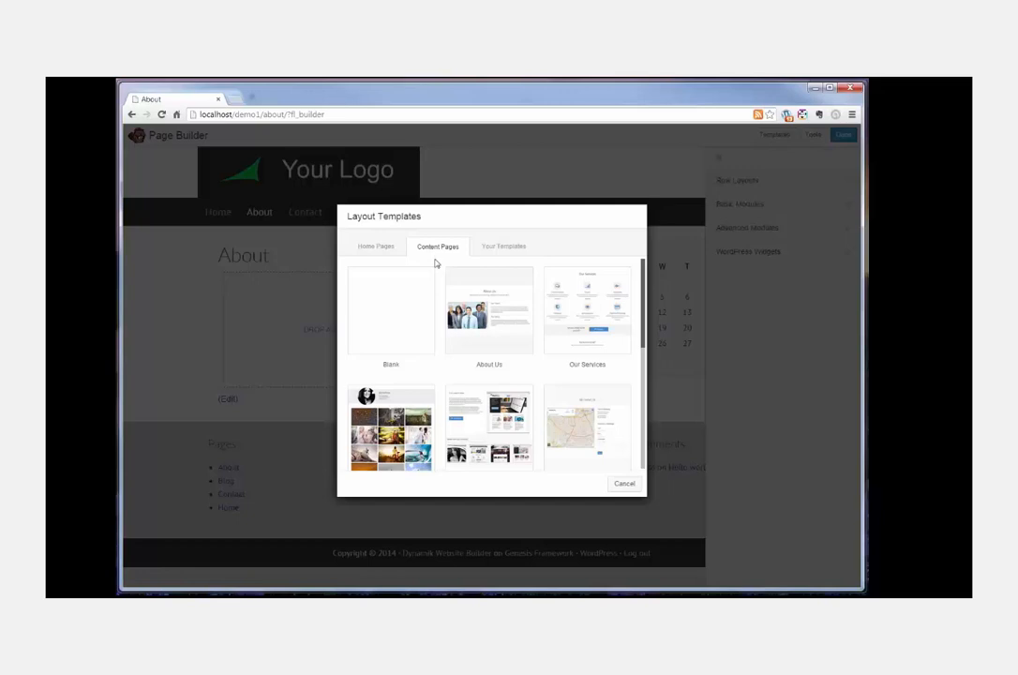
left_click(503, 249)
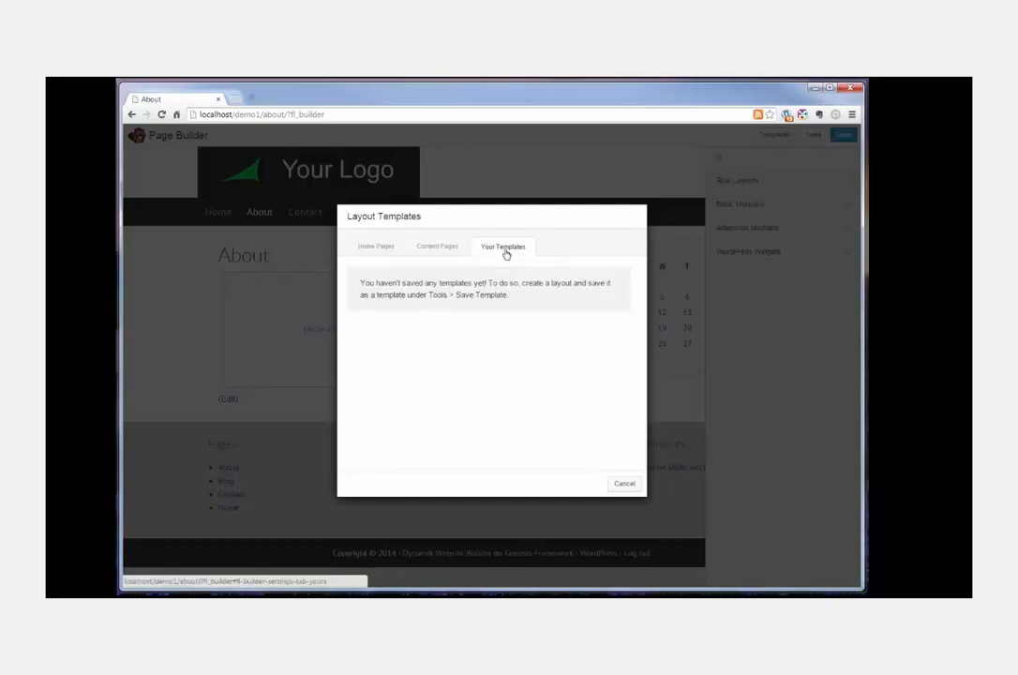
left_click(454, 249)
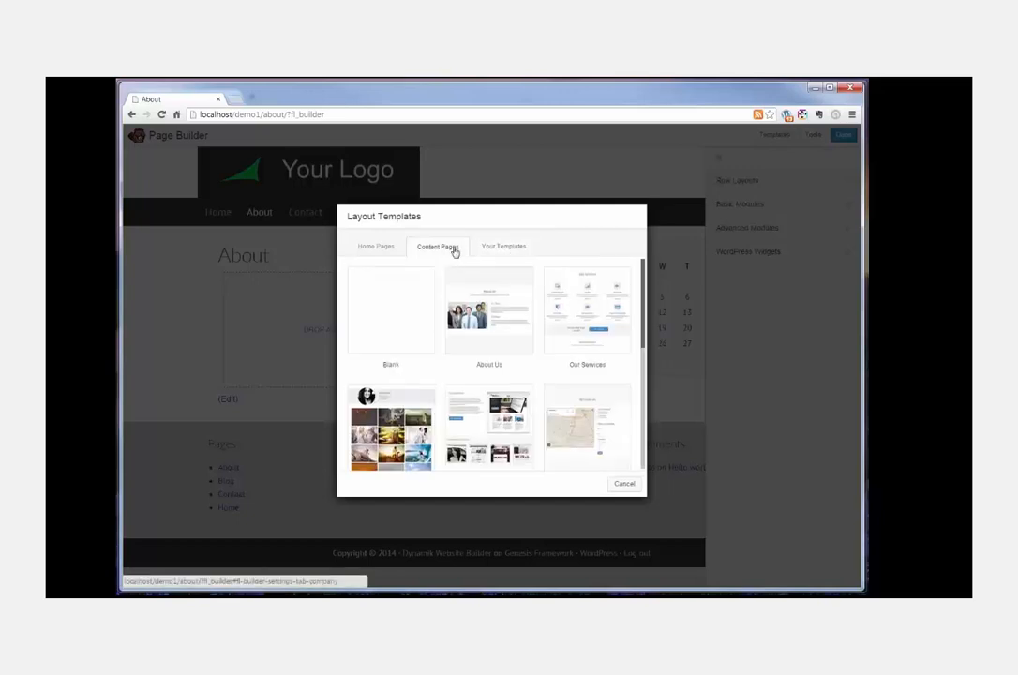
left_click(479, 324)
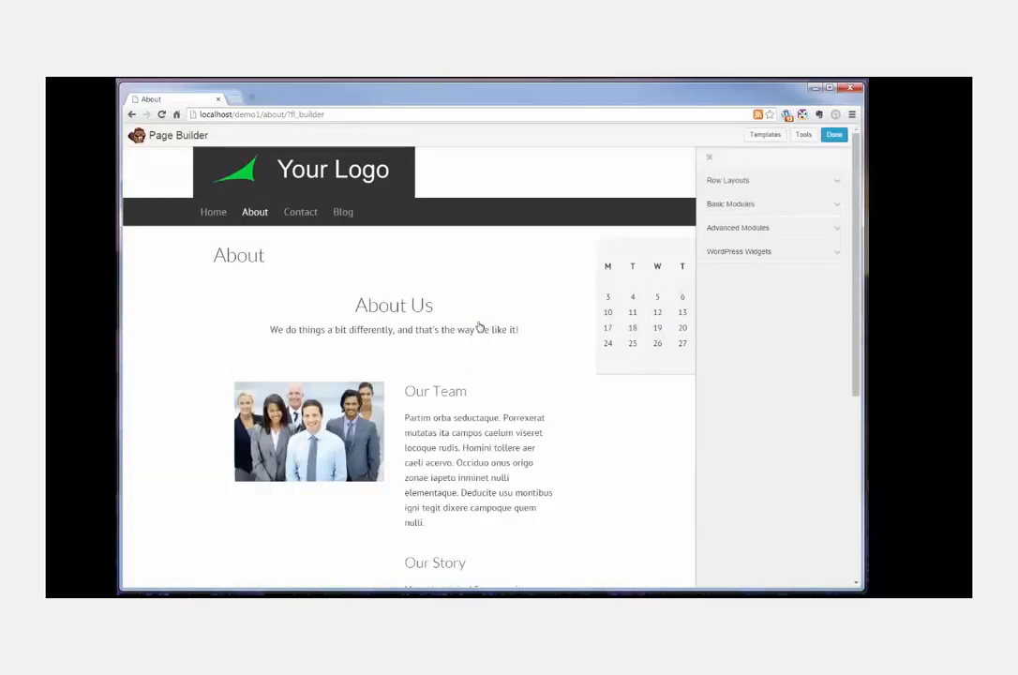
left_click(831, 136)
left_click(490, 331)
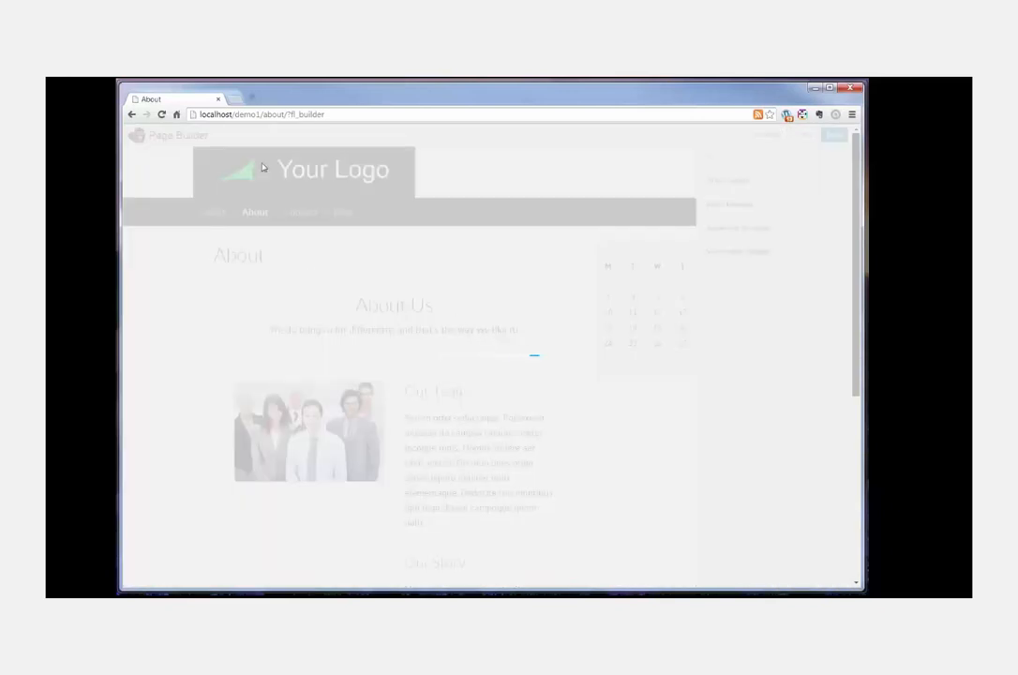
Step: Open the Contact page in Page Builder and apply the Business Contact content page template
mouse_move(173, 132)
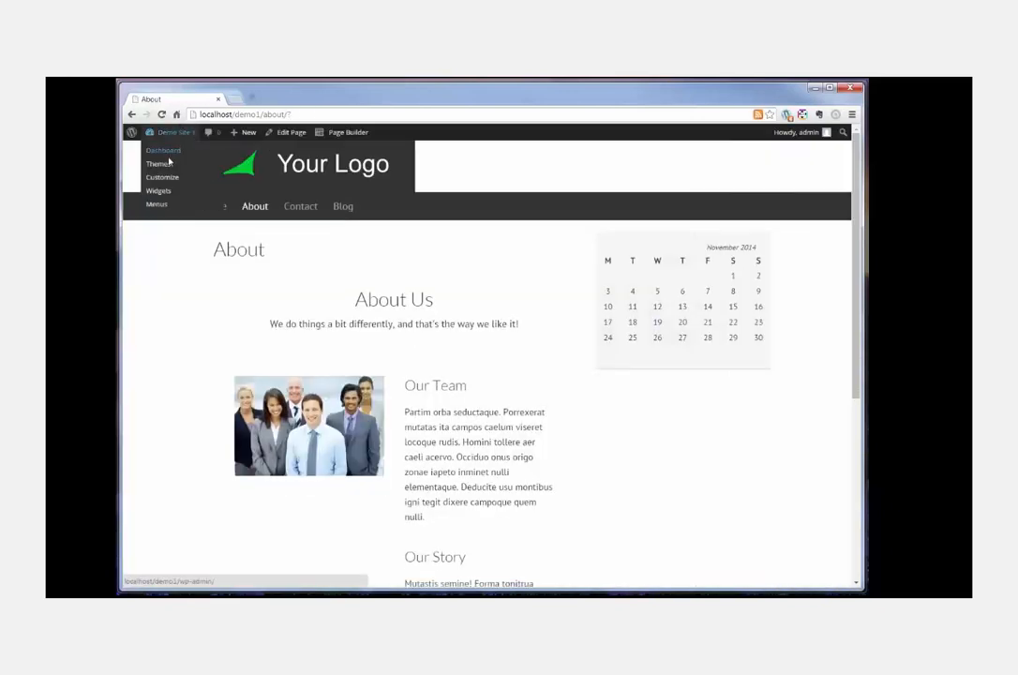
left_click(171, 152)
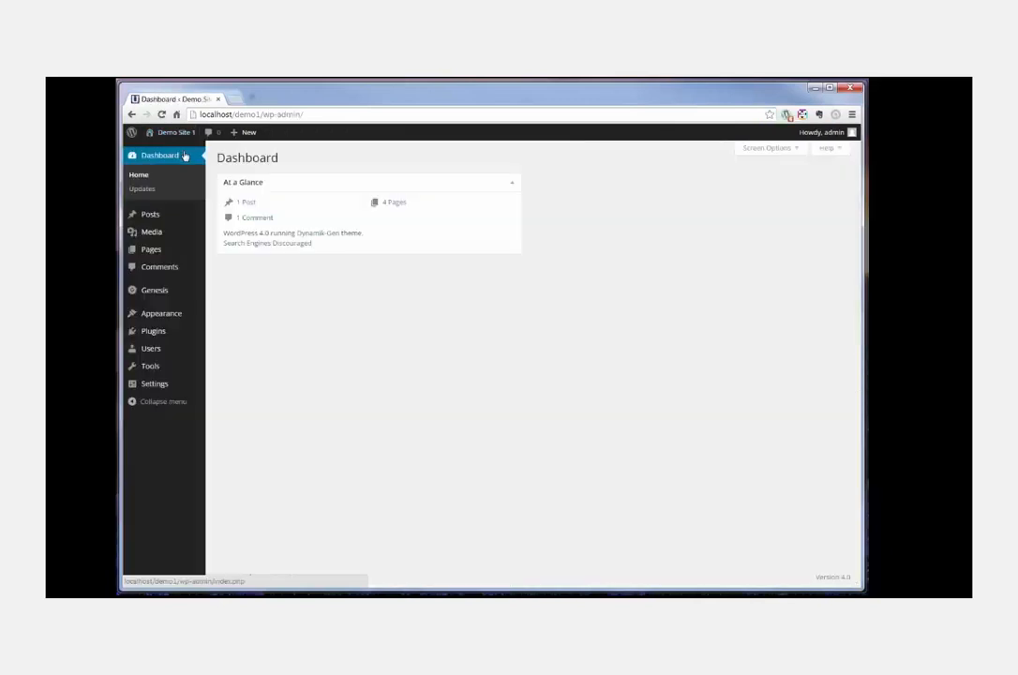
mouse_move(149, 248)
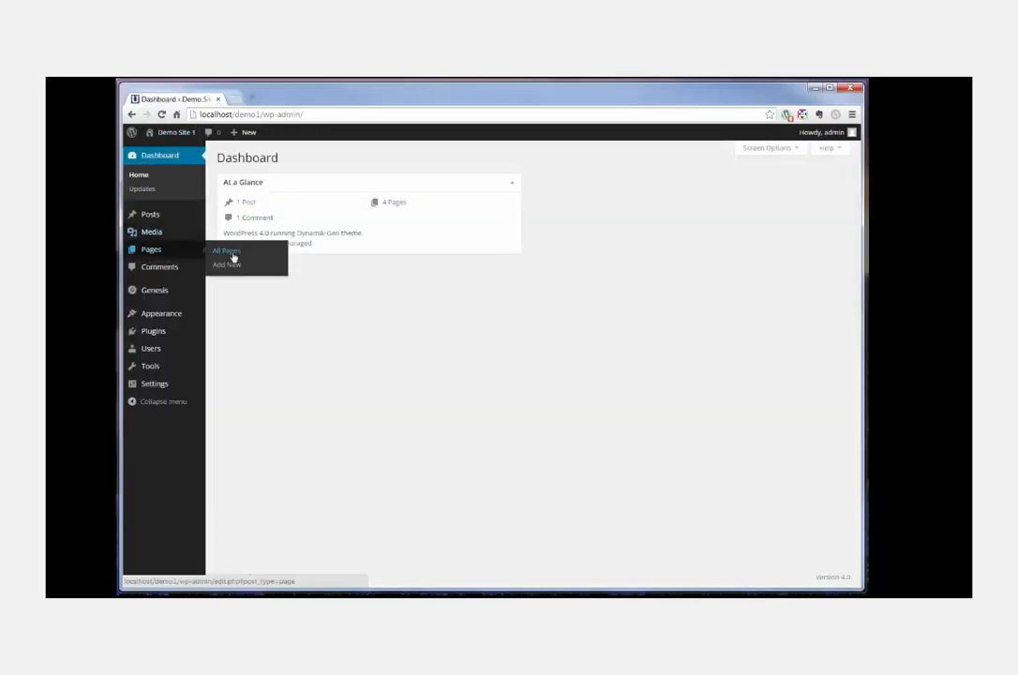
left_click(235, 255)
mouse_move(248, 295)
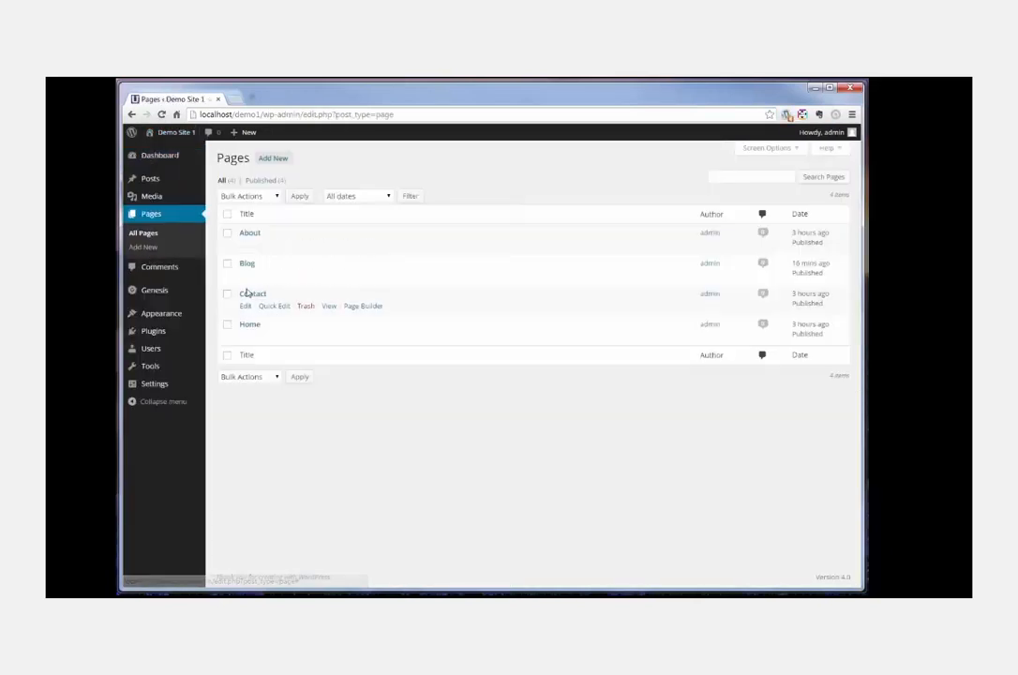
left_click(378, 311)
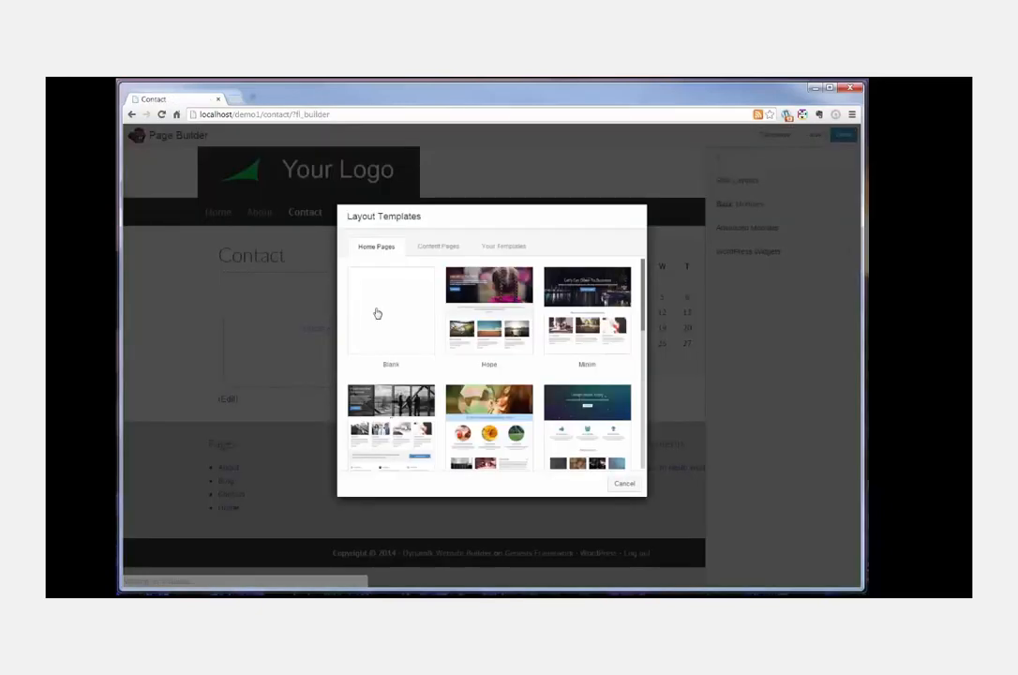
left_click(438, 245)
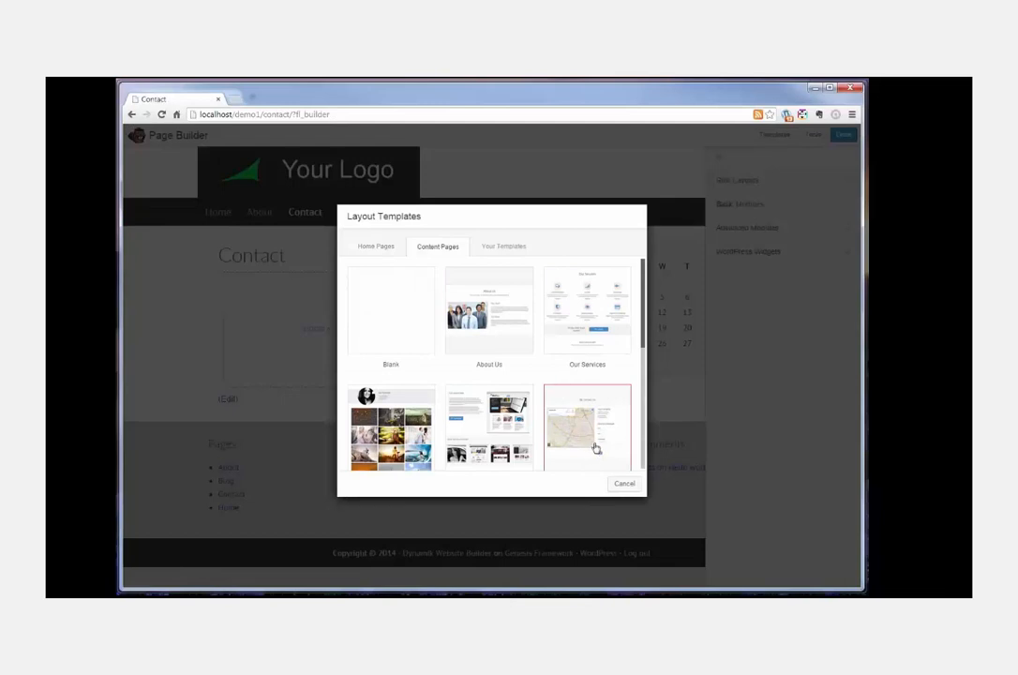
scroll(588, 431, "down", 2)
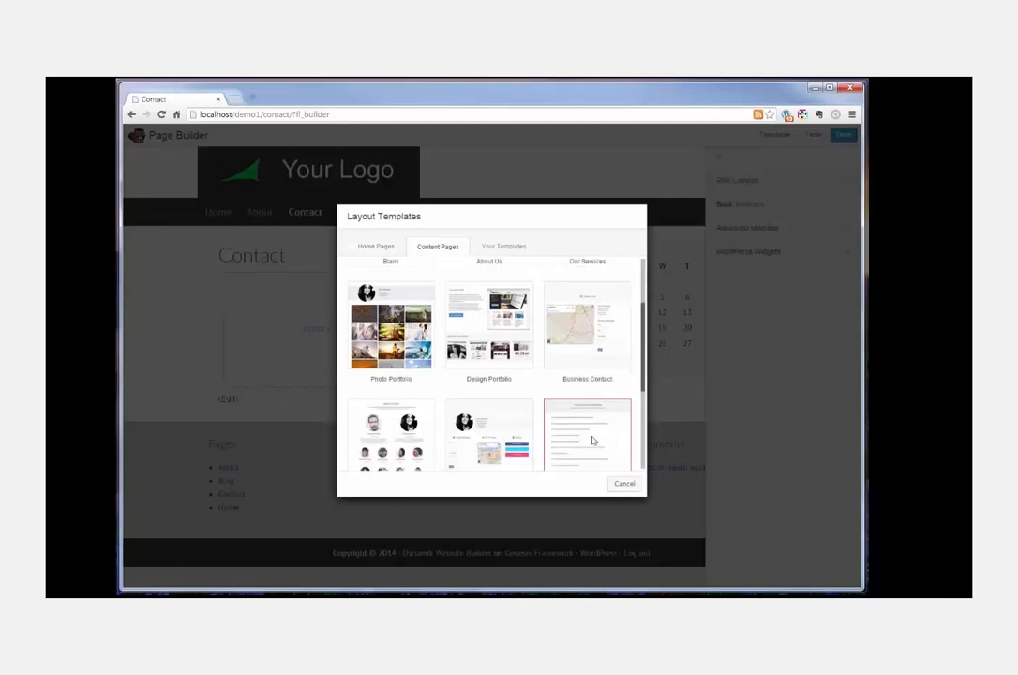
left_click(569, 330)
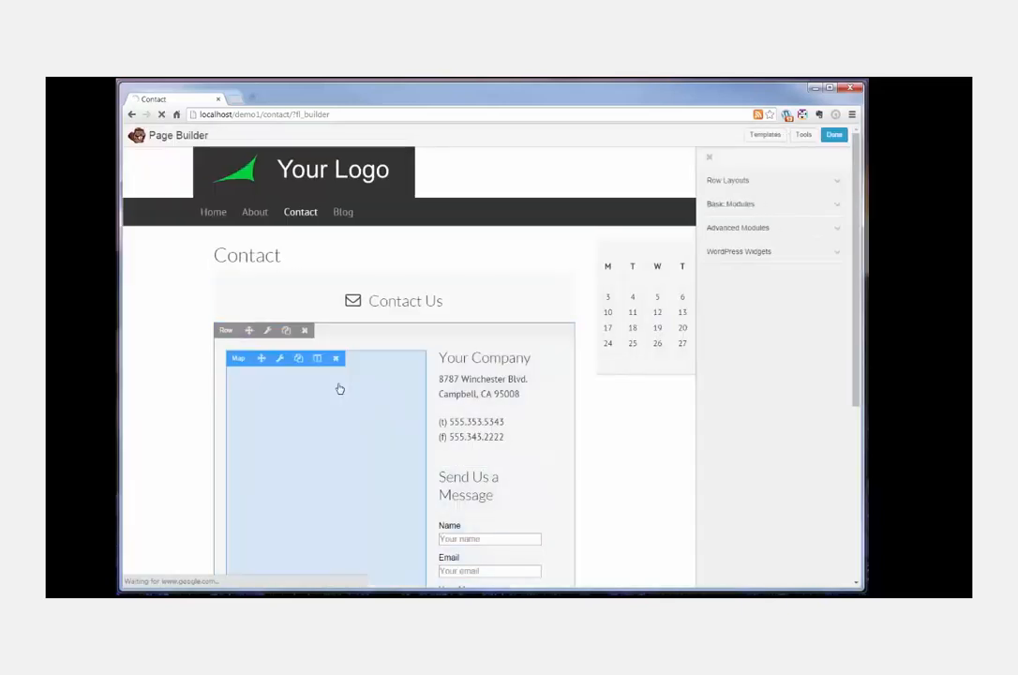
Step: Set the Contact page map's address to "calgary alberta" and save the map settings
scroll(173, 348, "down", 2)
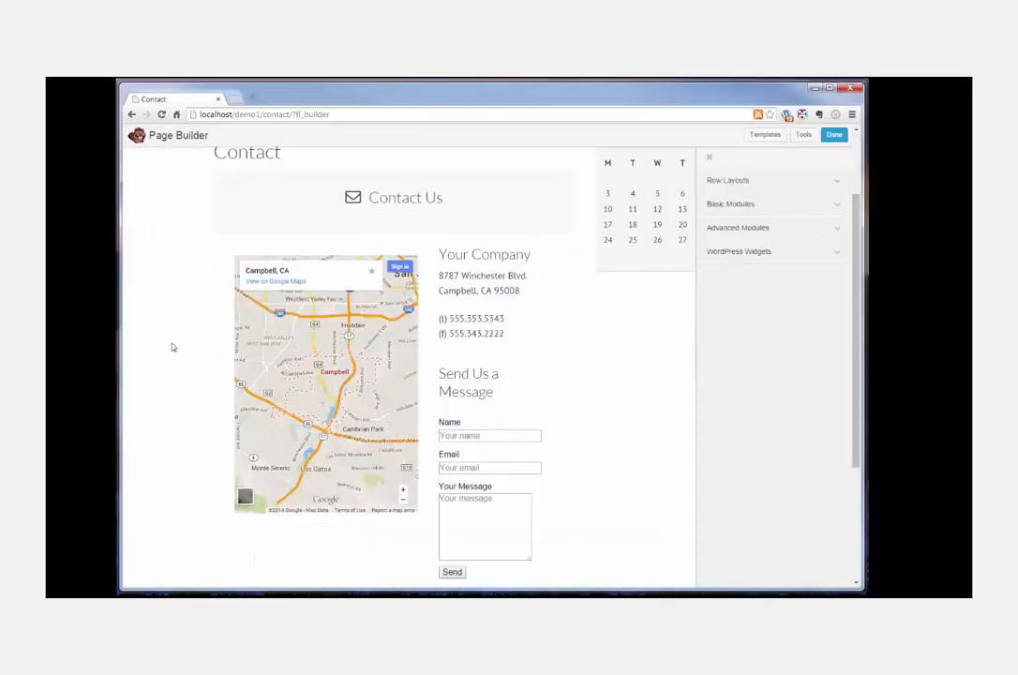
left_click(280, 254)
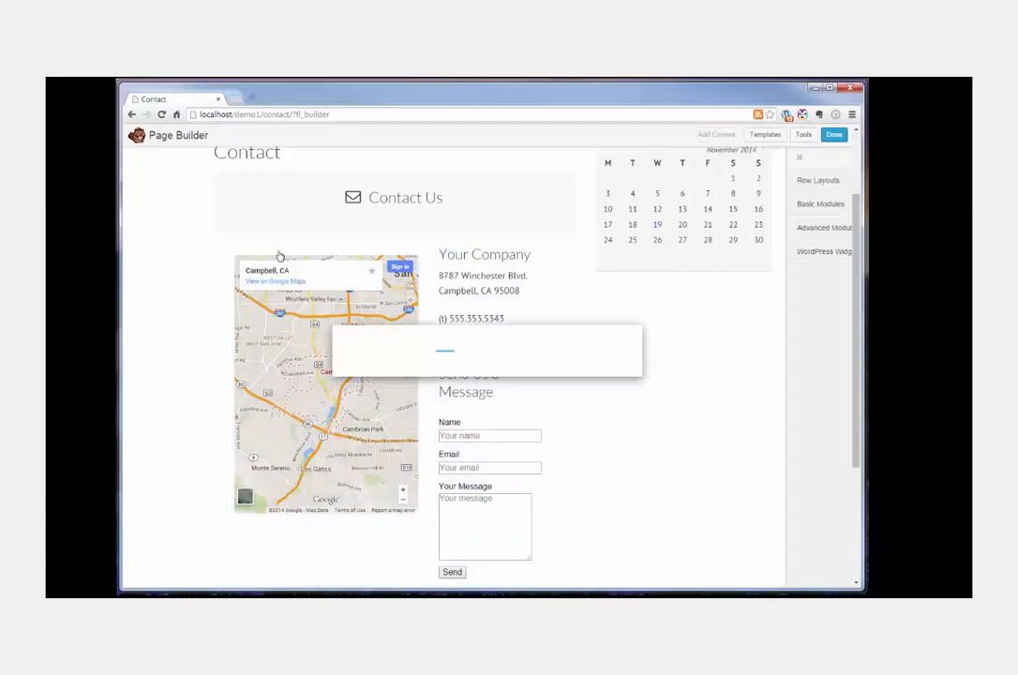
left_click_drag(520, 277, 421, 277)
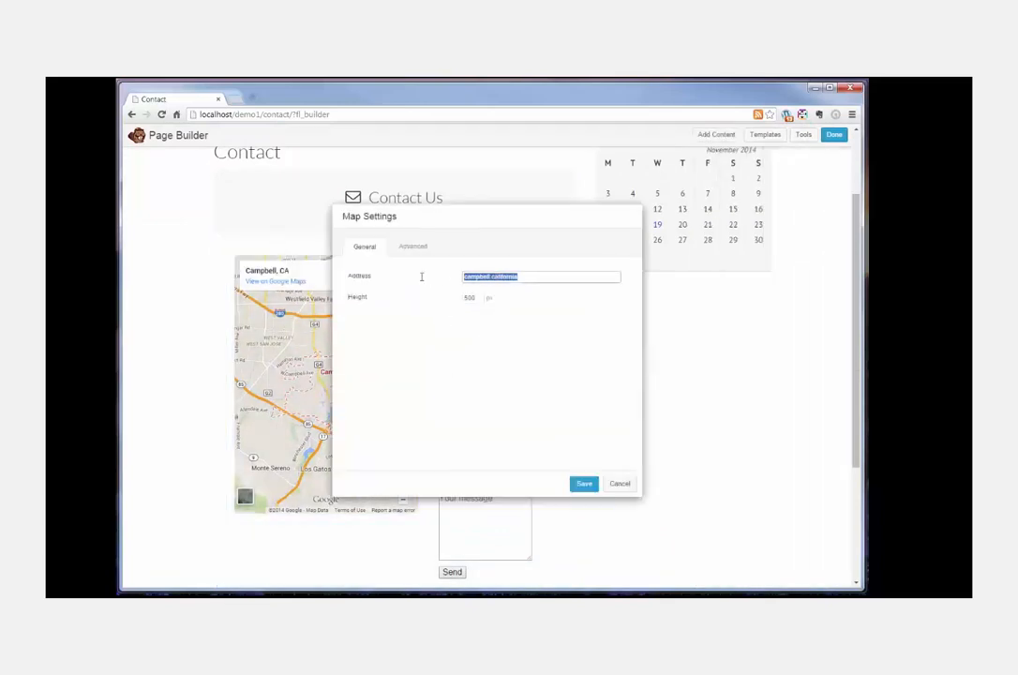
type("d")
type("algary alberta")
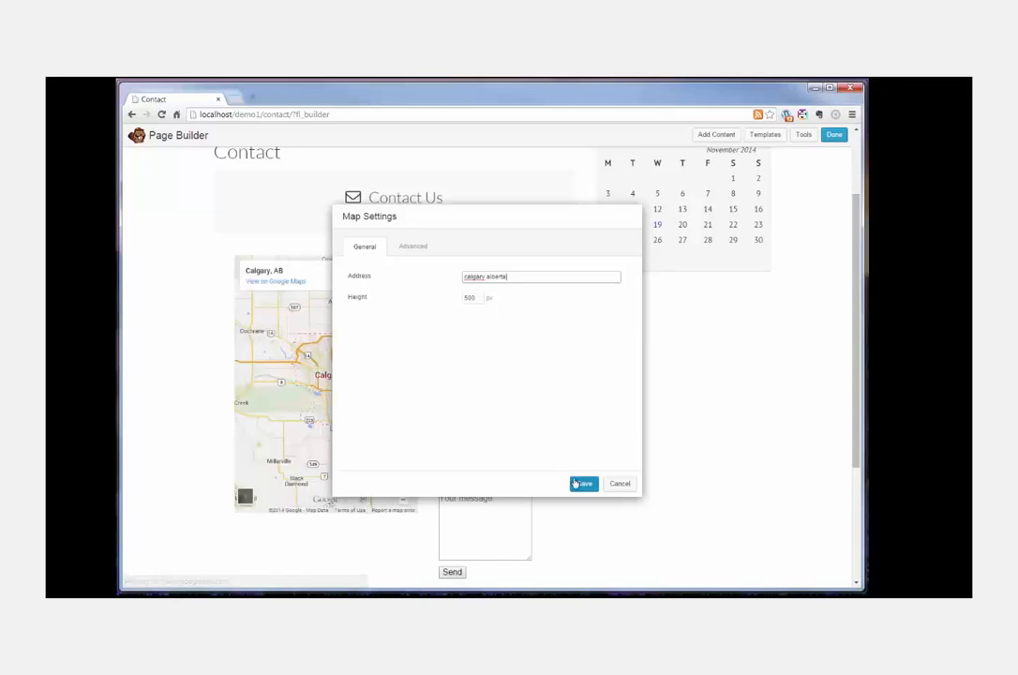
left_click(581, 483)
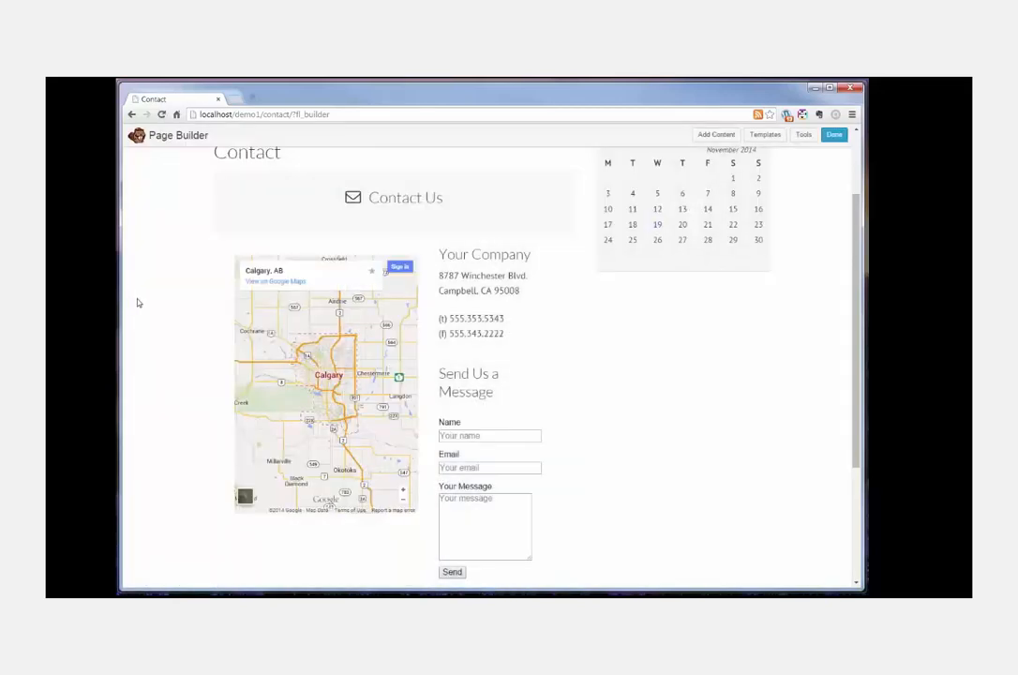
Step: Finish editing the Contact page layout and publish its changes
scroll(138, 302, "down", 1)
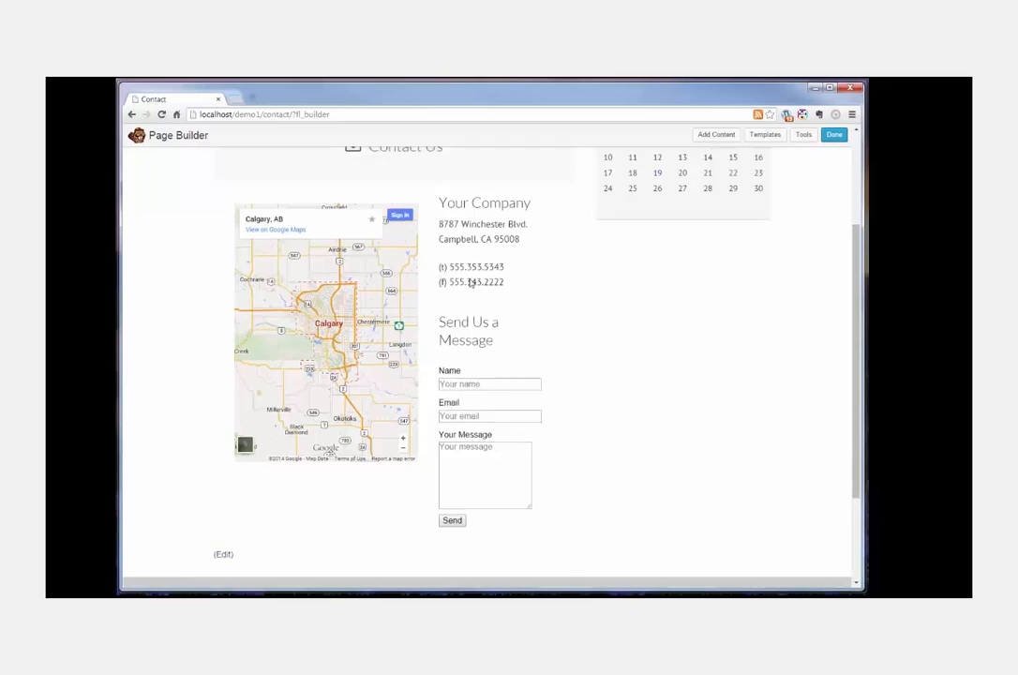
left_click(833, 134)
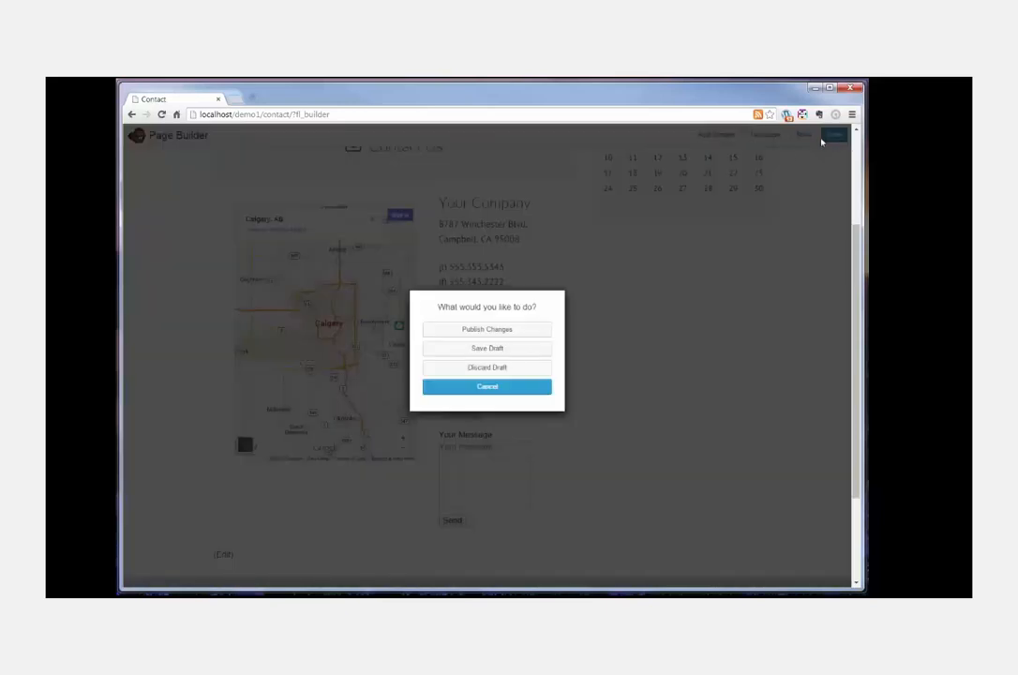
left_click(511, 330)
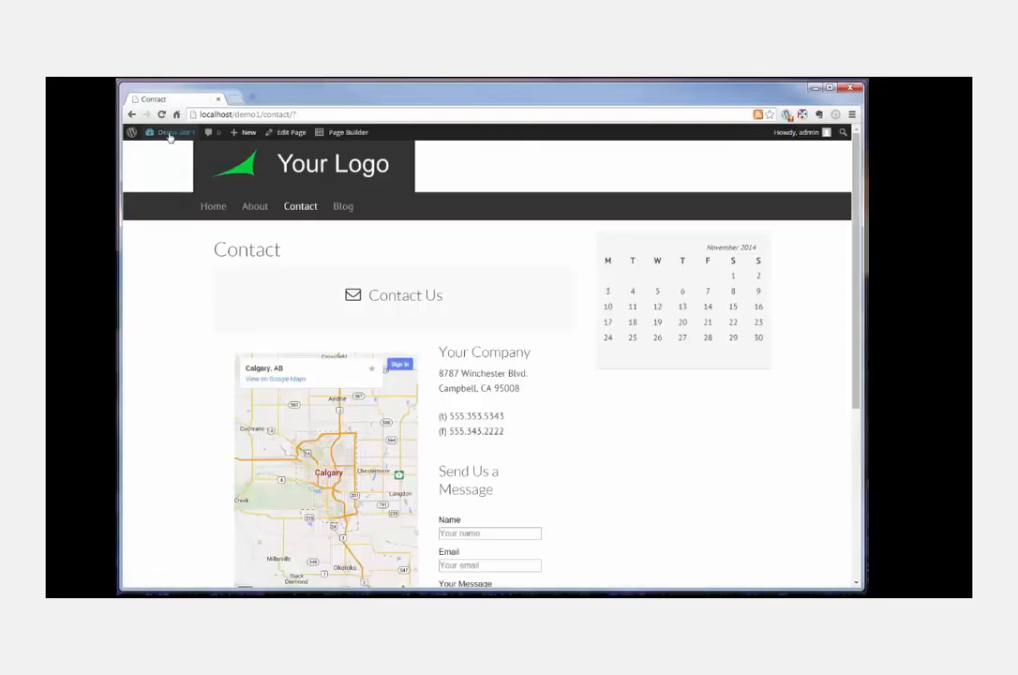
Step: Open the Blog page in Page Builder and apply the Blog Grid content page template
left_click(159, 154)
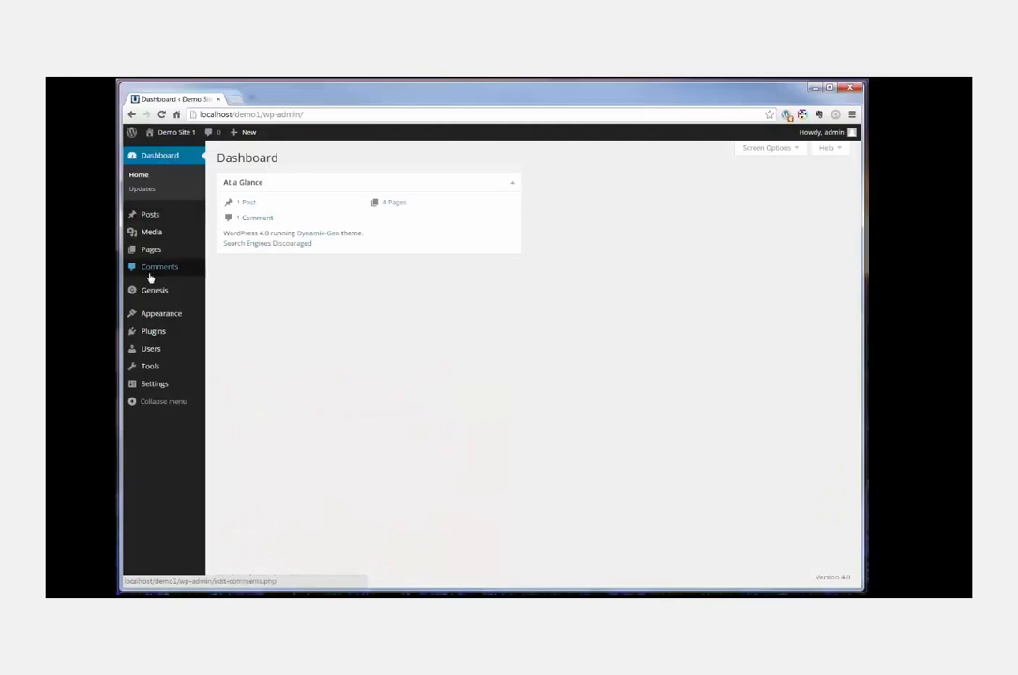
mouse_move(154, 252)
left_click(221, 251)
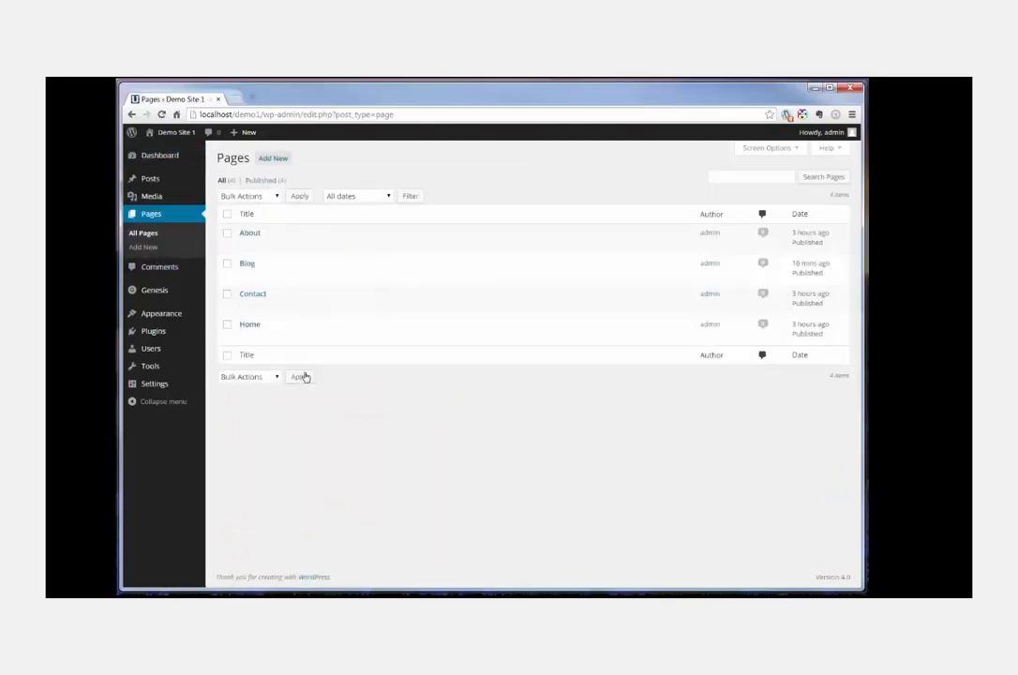
mouse_move(245, 280)
left_click(363, 276)
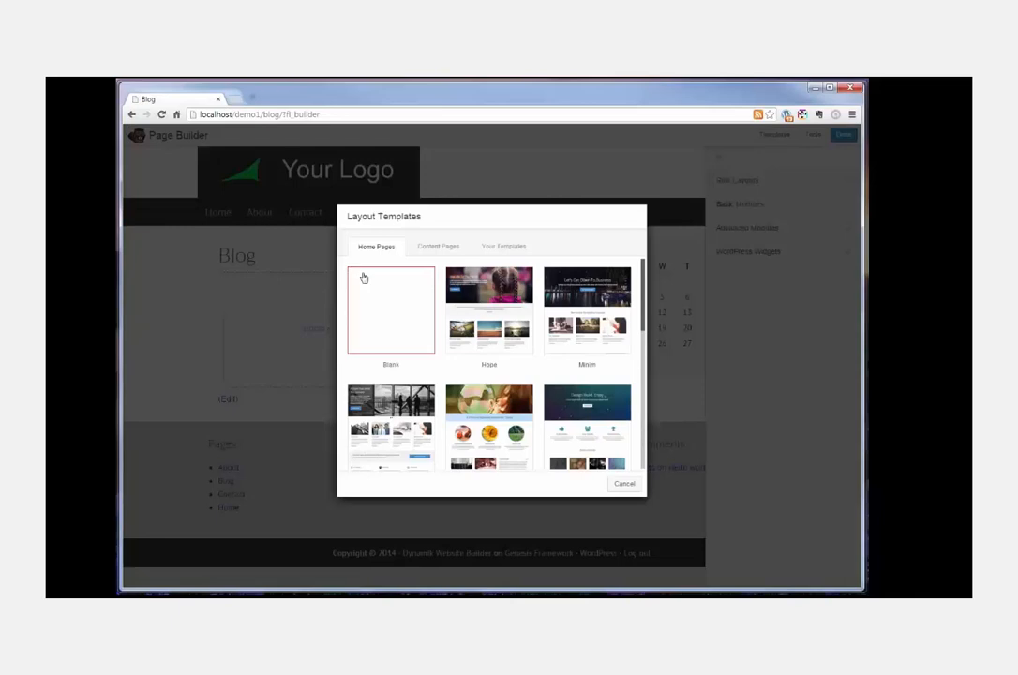
left_click(438, 245)
scroll(499, 296, "down", 3)
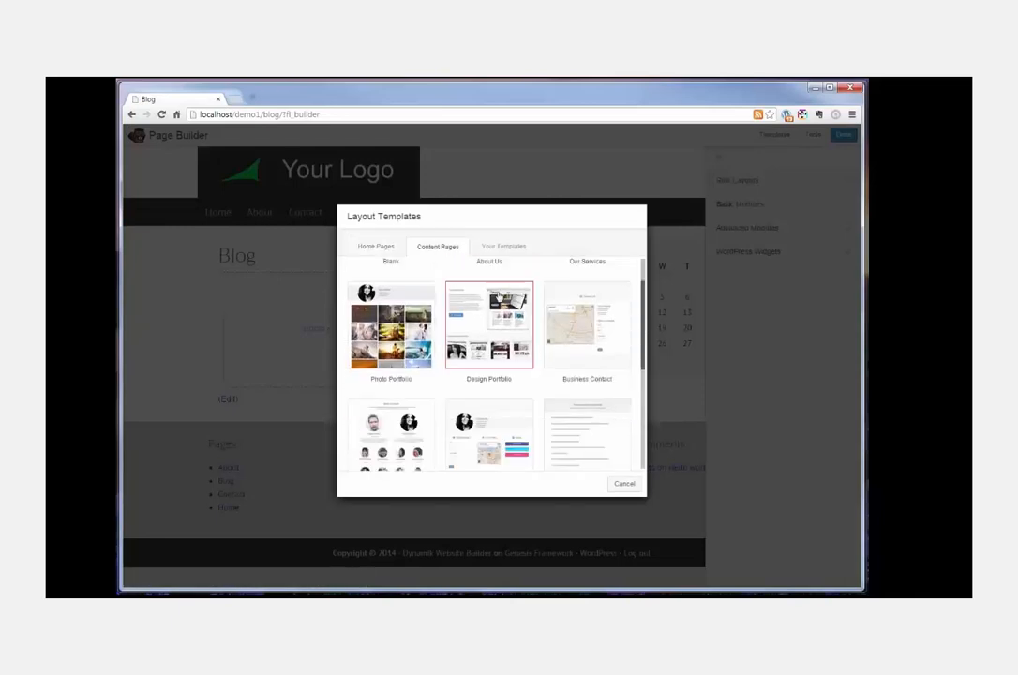
scroll(498, 296, "down", 2)
scroll(498, 296, "down", 1)
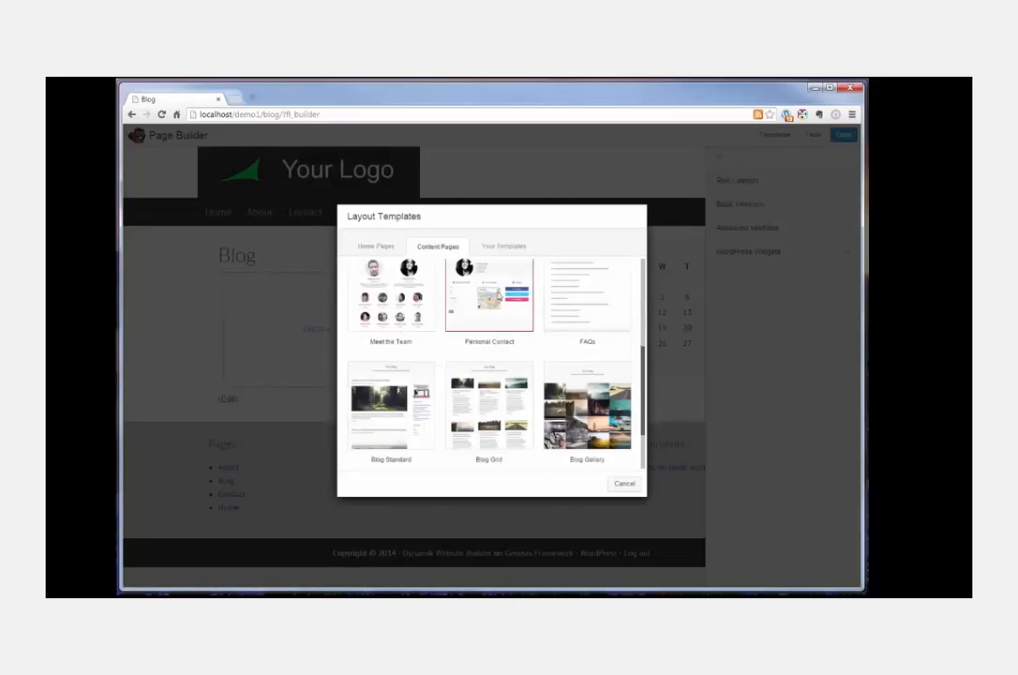
left_click(489, 418)
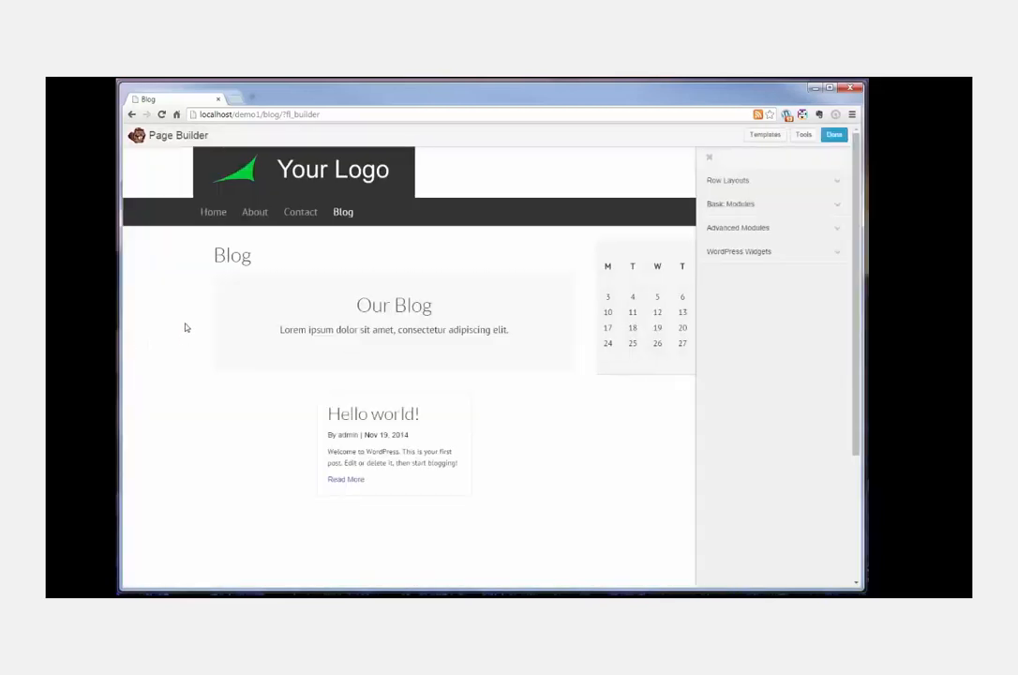
Step: Finish editing the Blog page layout and publish its changes
scroll(186, 328, "down", 1)
scroll(185, 327, "up", 1)
left_click(837, 138)
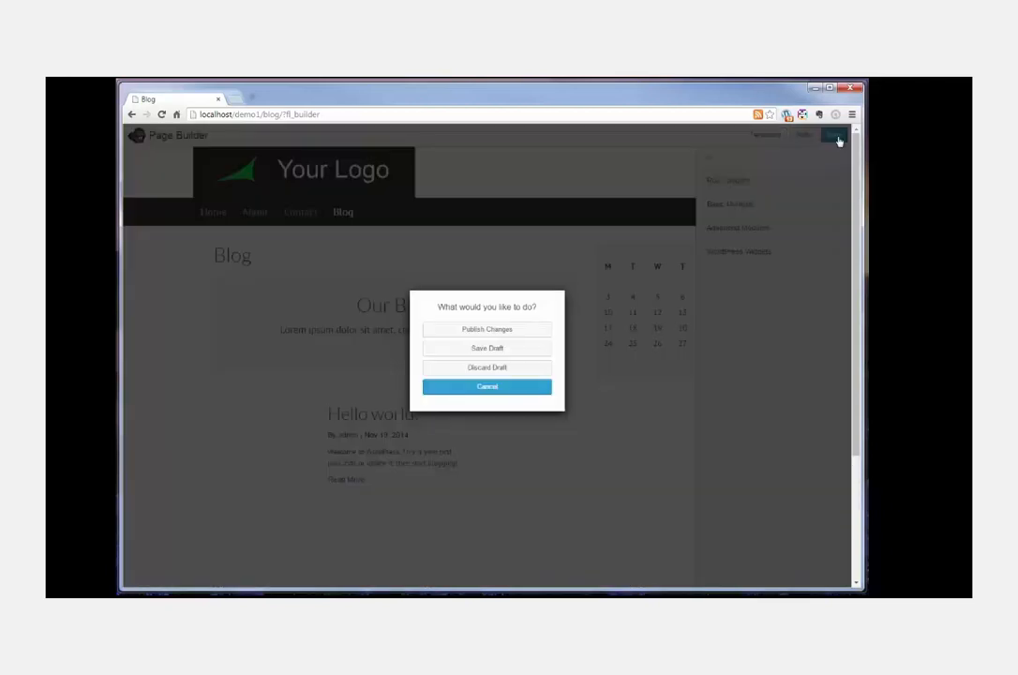
left_click(491, 331)
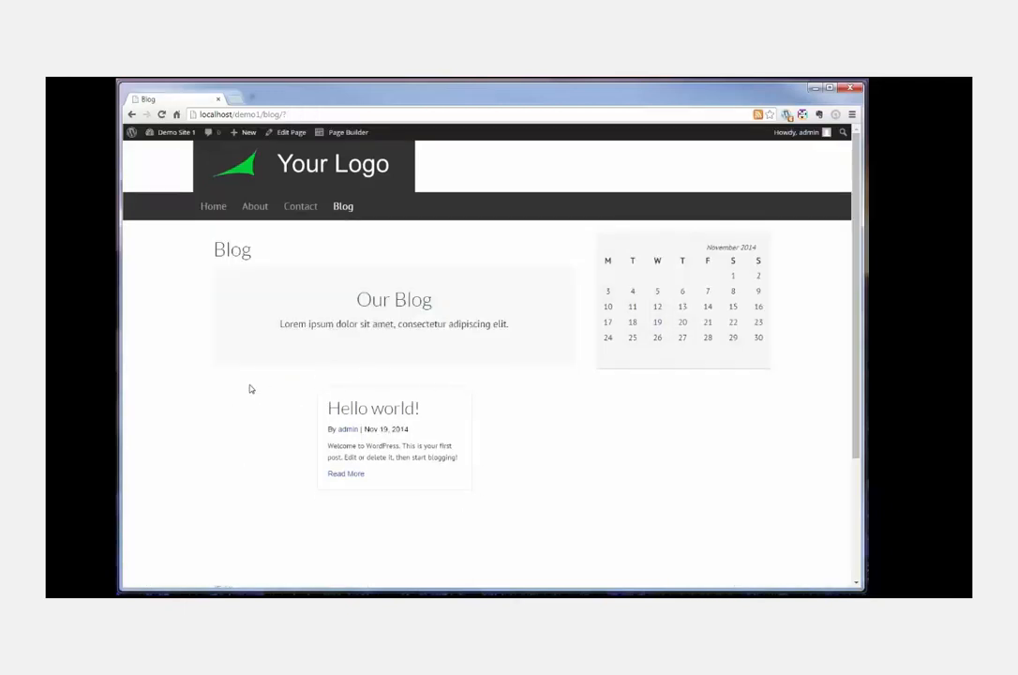
Step: Bulk-edit the draft posts Post 1, Post 2 and Post 3 to set their status to Published
mouse_move(174, 134)
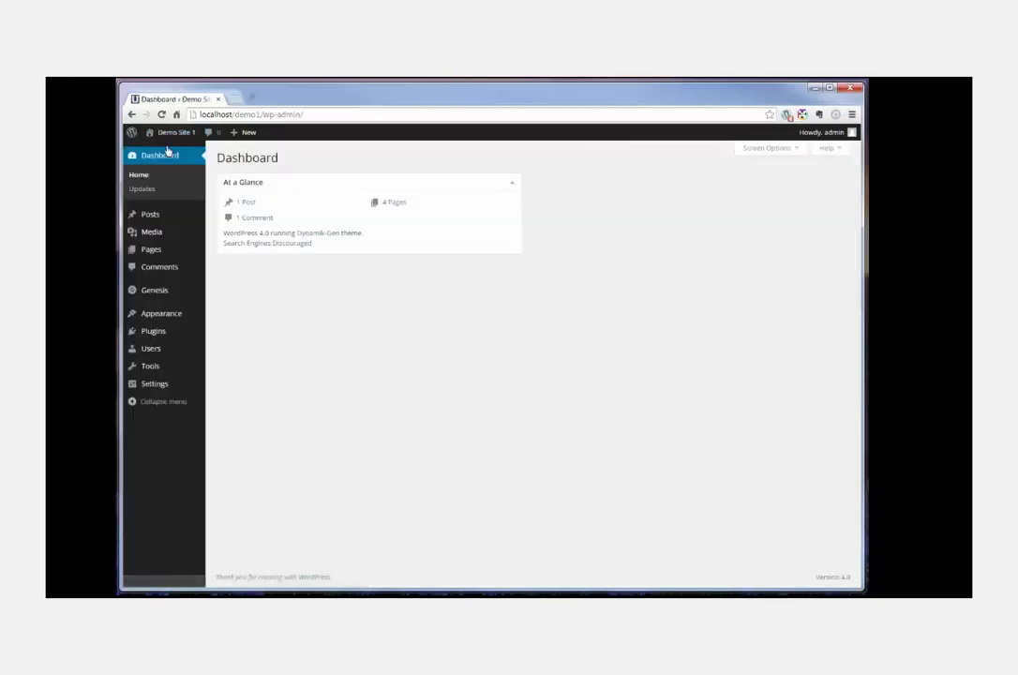
left_click(148, 214)
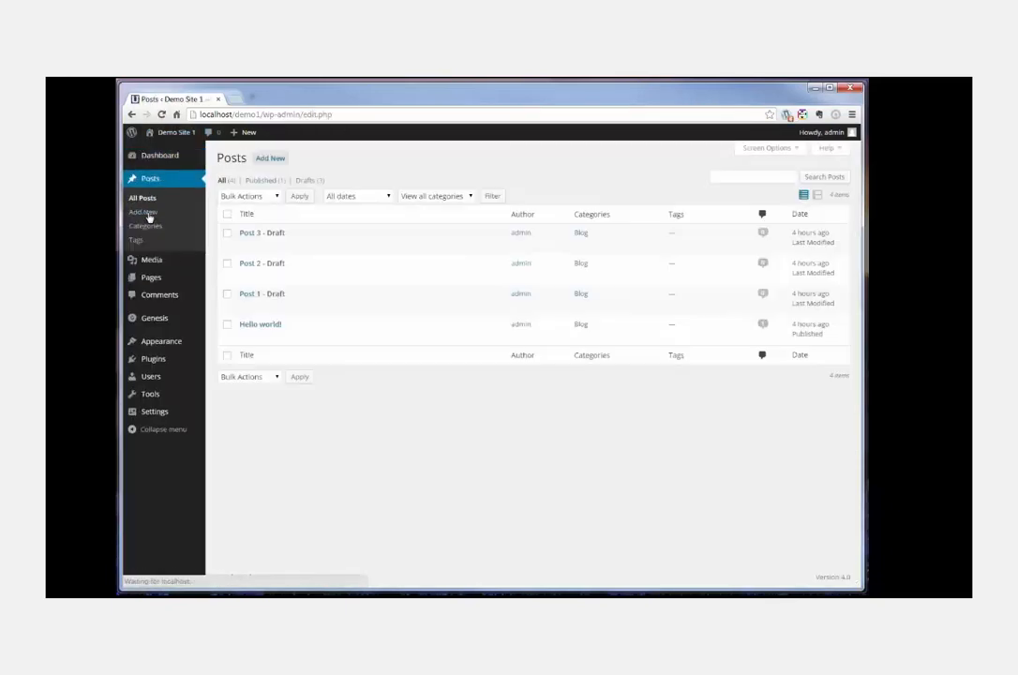
left_click(226, 233)
left_click(227, 264)
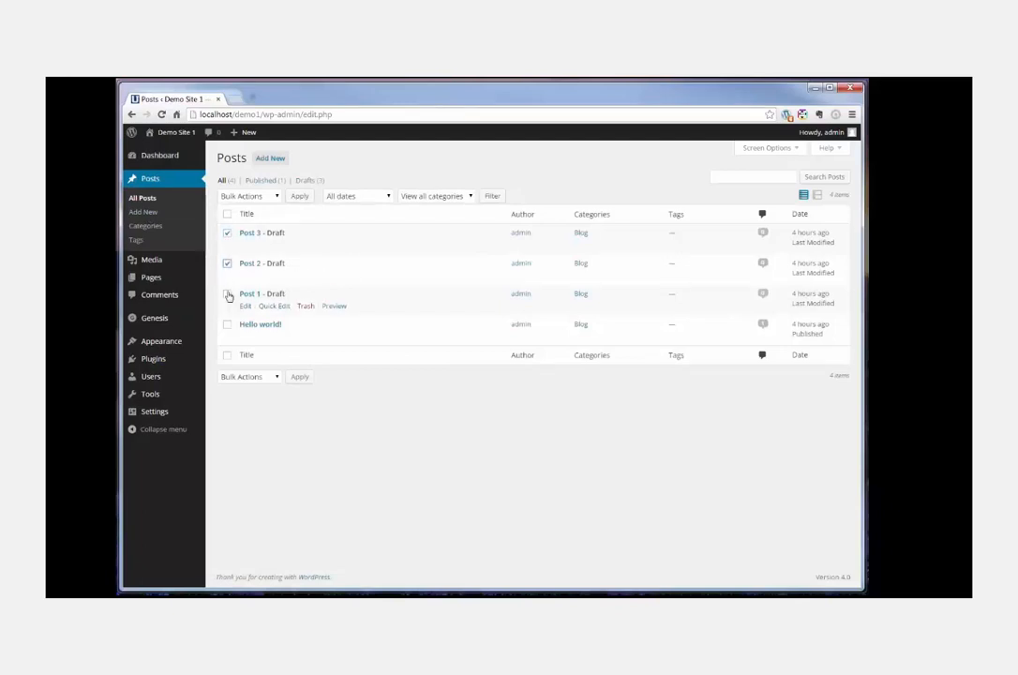
left_click(227, 295)
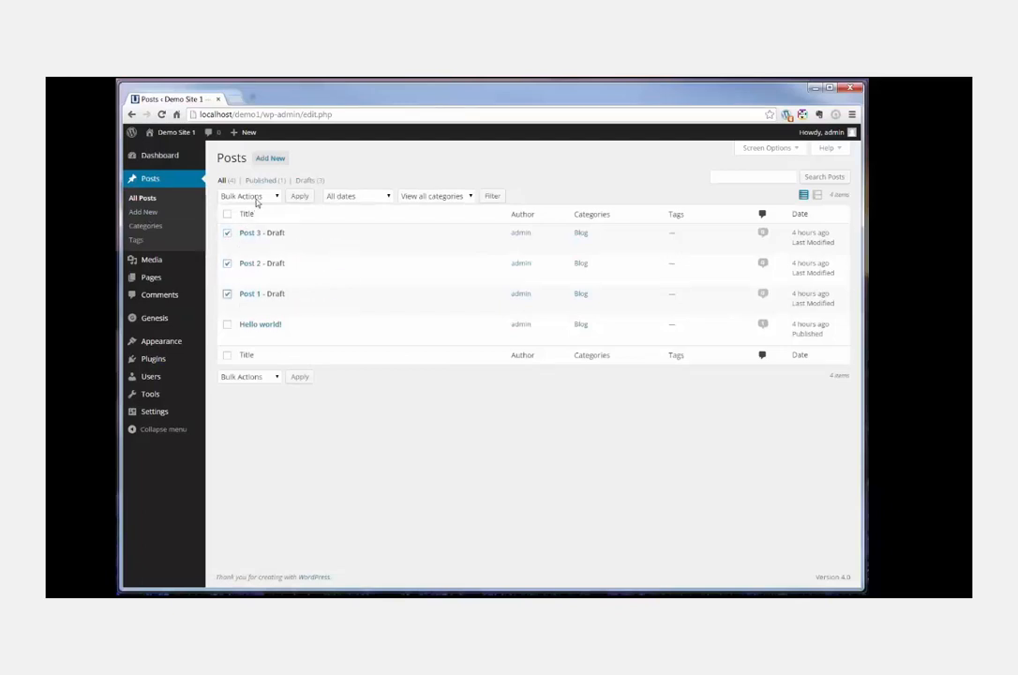
left_click(255, 197)
left_click(245, 217)
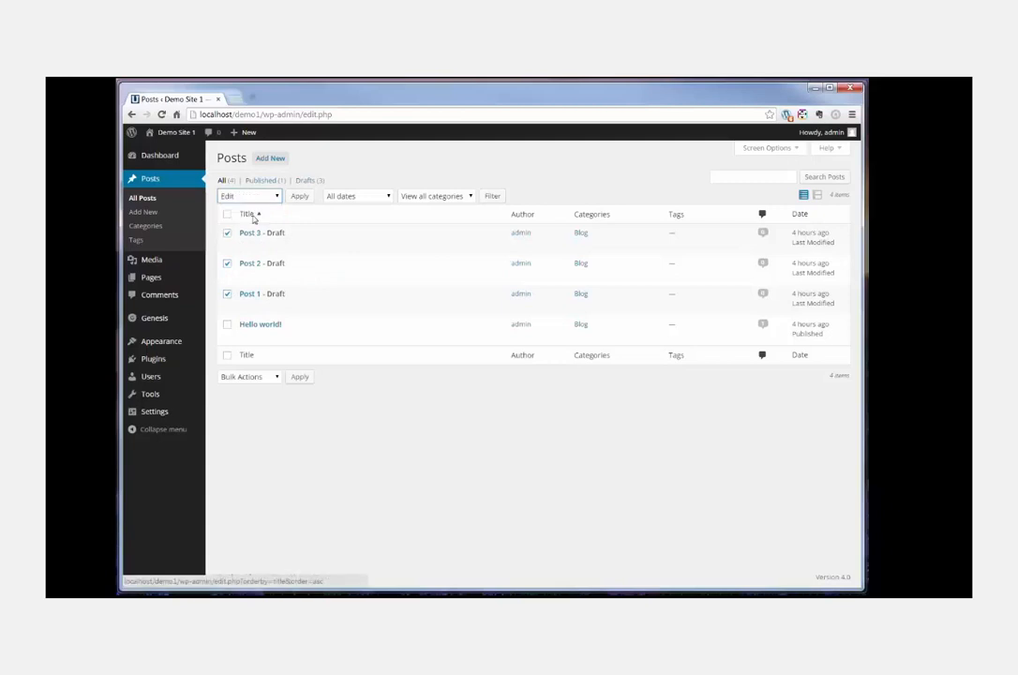
left_click(299, 196)
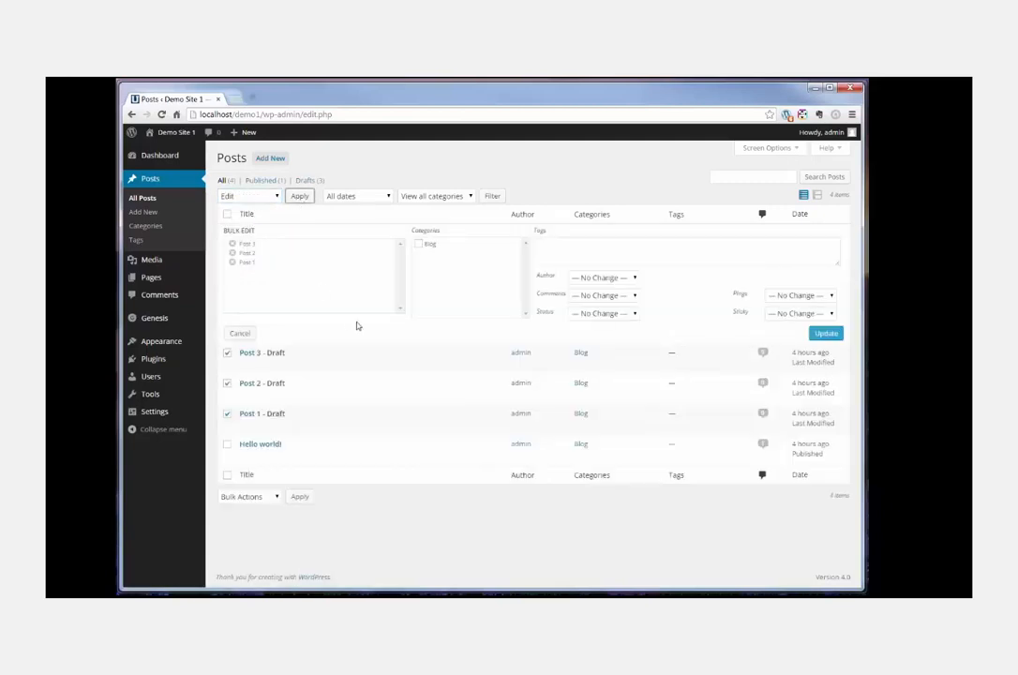
left_click(626, 315)
left_click(607, 333)
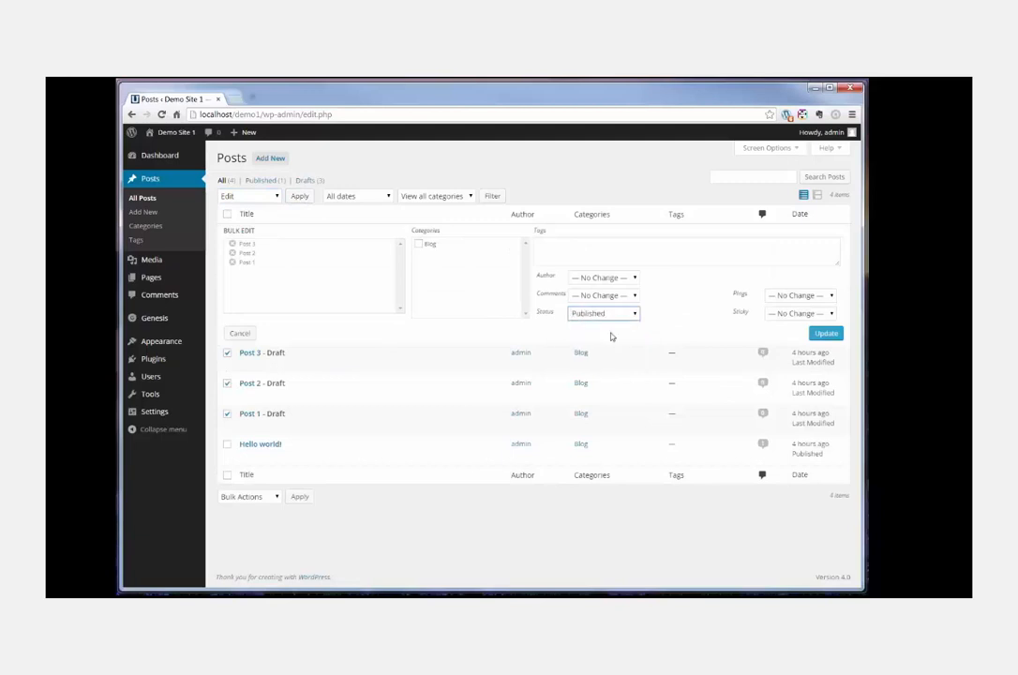
left_click(812, 333)
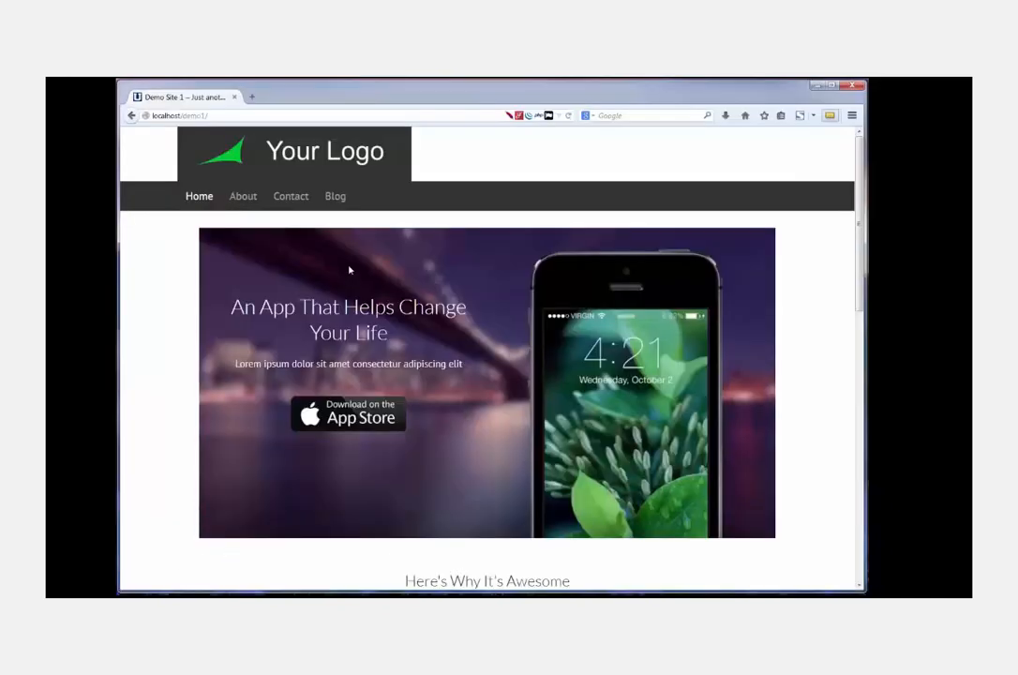
Step: Switch to Firefox and check how the published posts are laid out on the site's Blog page
left_click(335, 197)
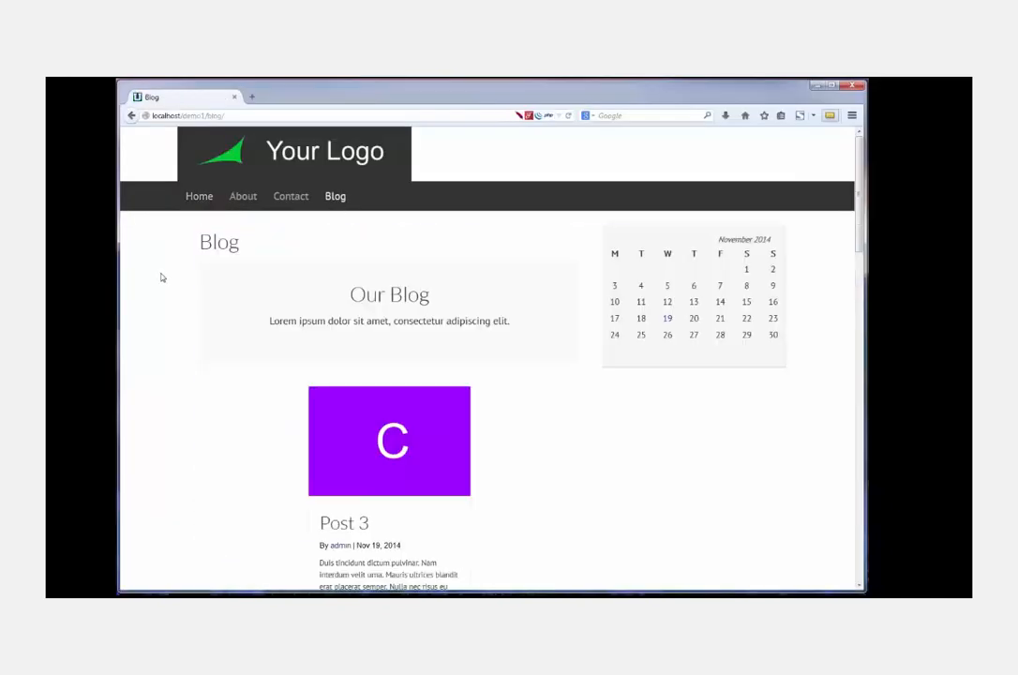
scroll(162, 277, "down", 12)
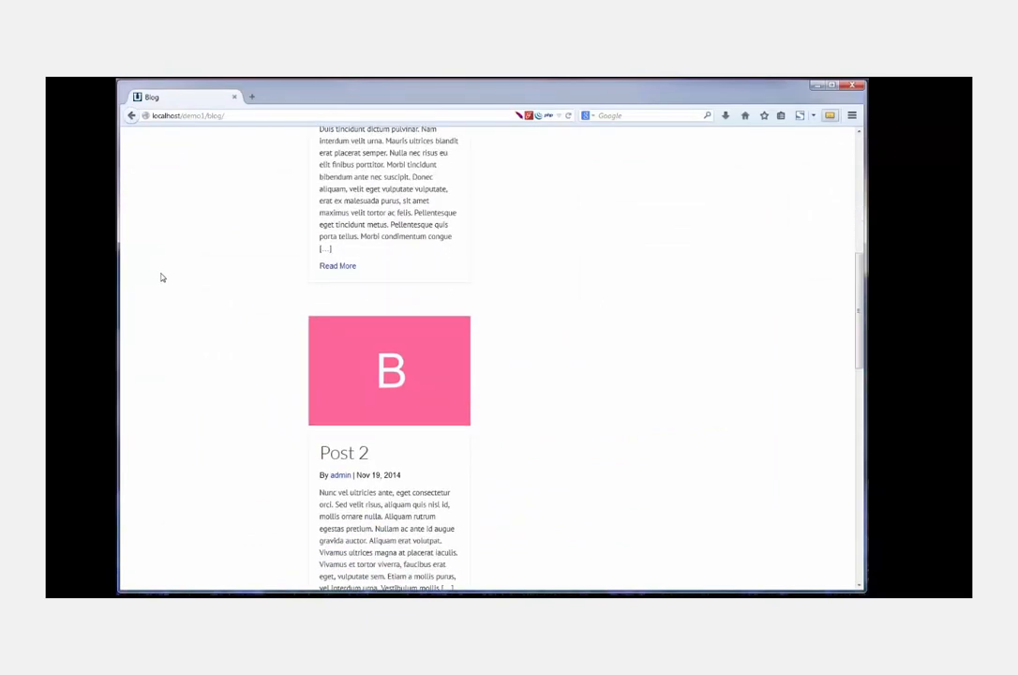
scroll(161, 278, "down", 3)
scroll(162, 278, "up", 15)
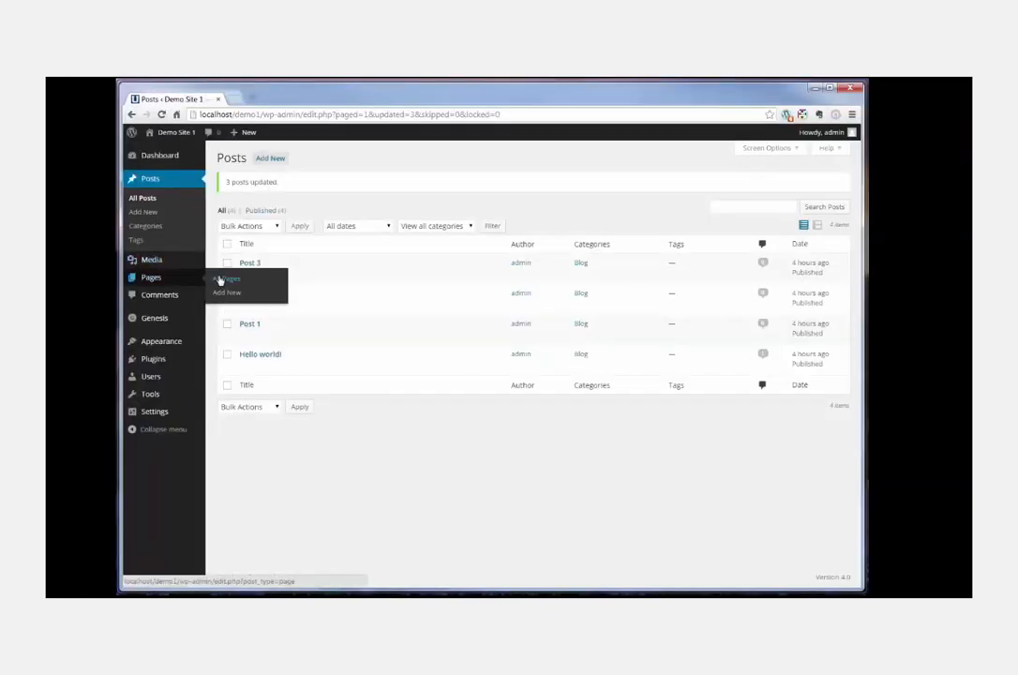
Step: Reopen the Blog page in Page Builder in Chrome and set the Posts module's post spacing to 20 px
left_click(225, 279)
mouse_move(258, 272)
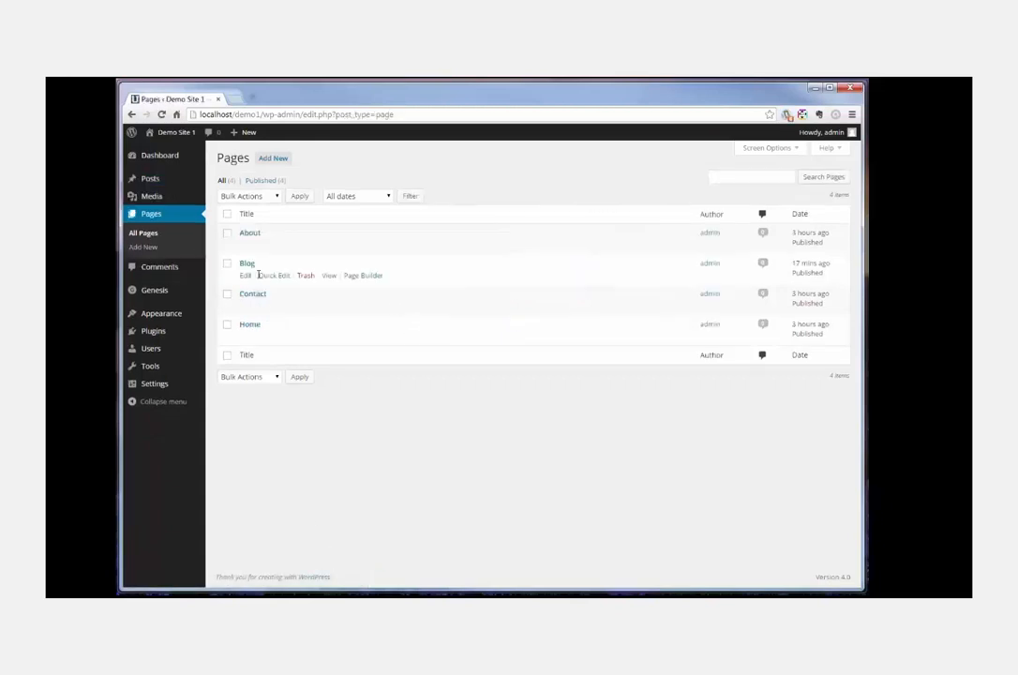
left_click(357, 276)
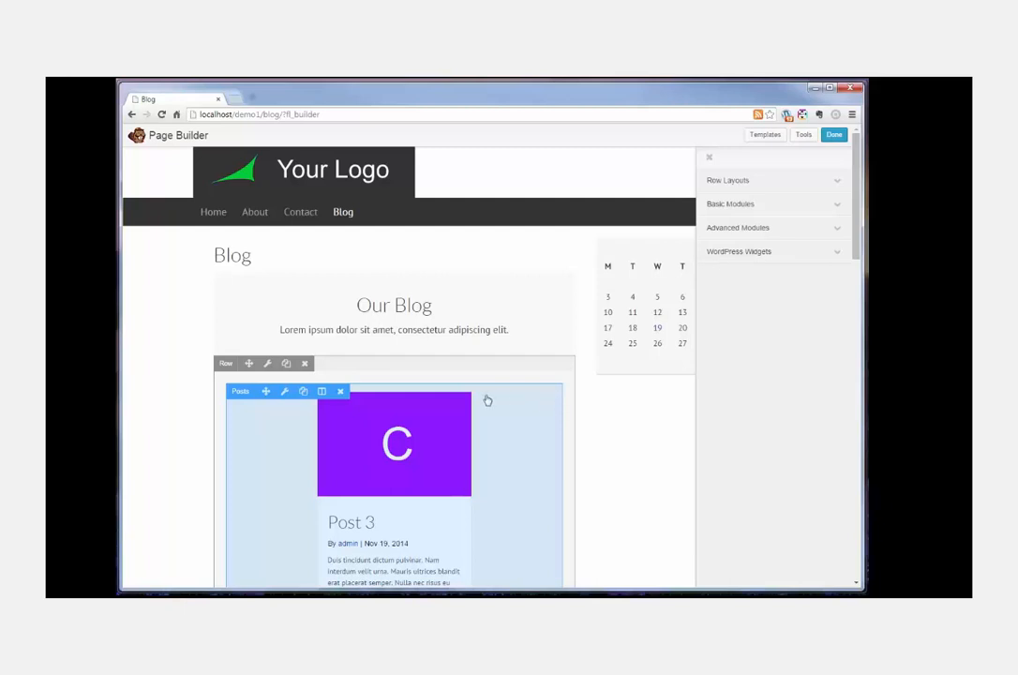
left_click(285, 392)
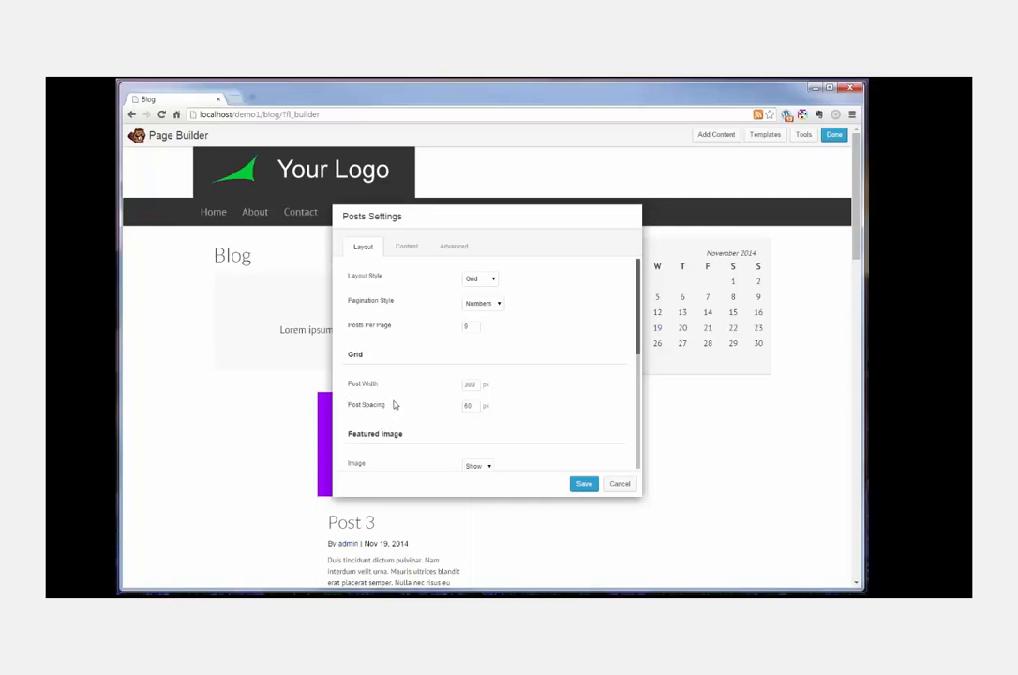
double_click(467, 406)
type("20")
left_click_drag(548, 223, 692, 150)
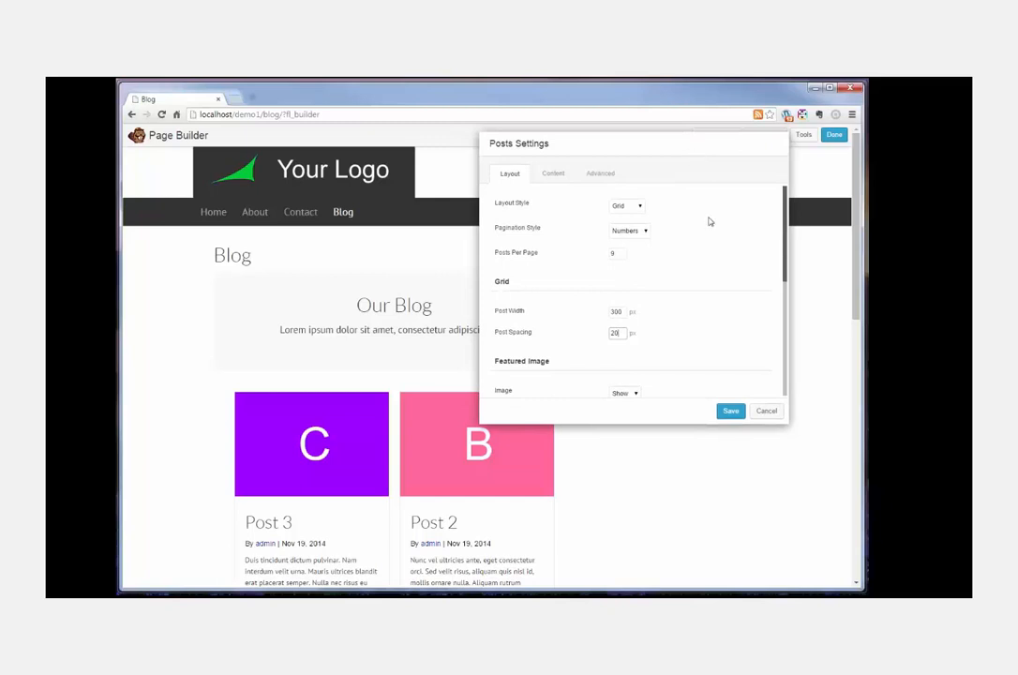
Step: Set the Posts module's order to Ascending, save its settings and publish the Blog page changes
scroll(712, 234, "down", 2)
scroll(712, 234, "up", 2)
left_click(557, 181)
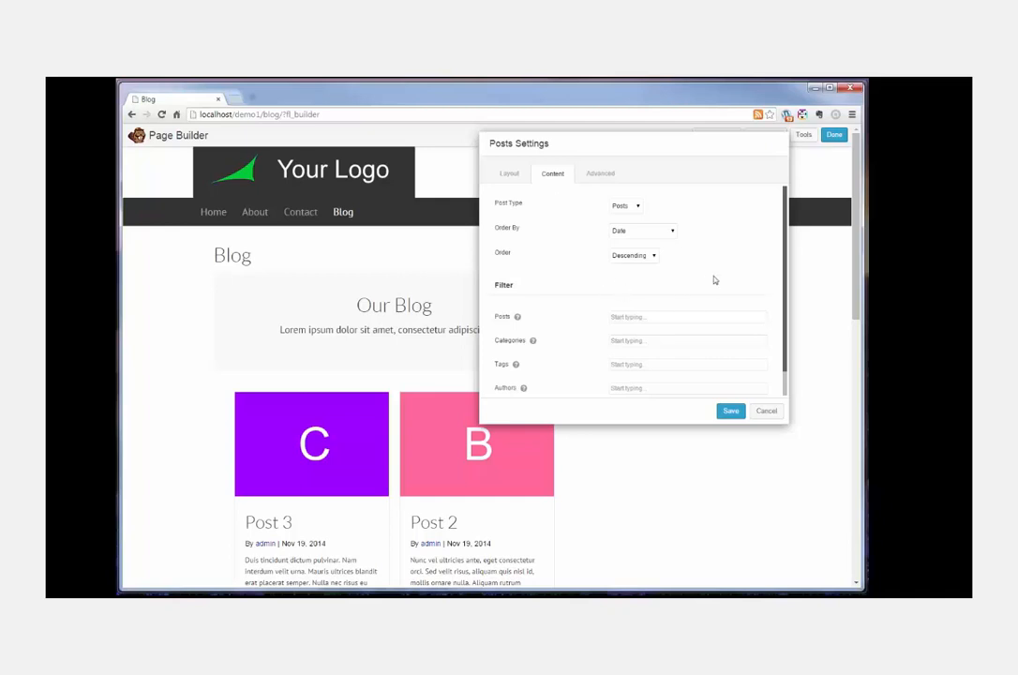
left_click(634, 255)
left_click(631, 273)
left_click(724, 412)
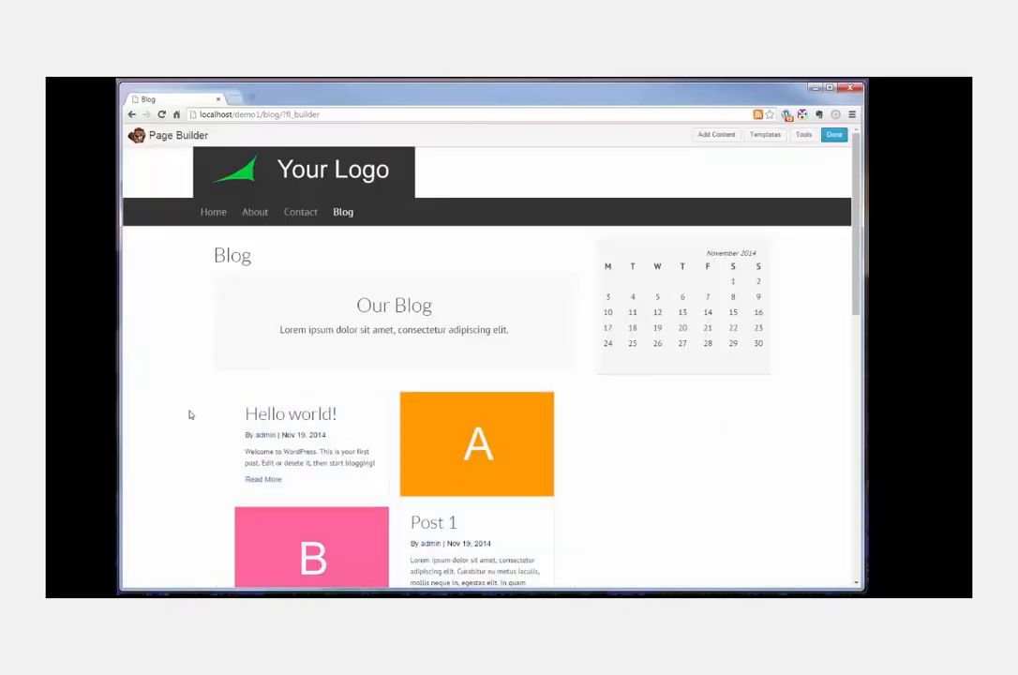
left_click(834, 135)
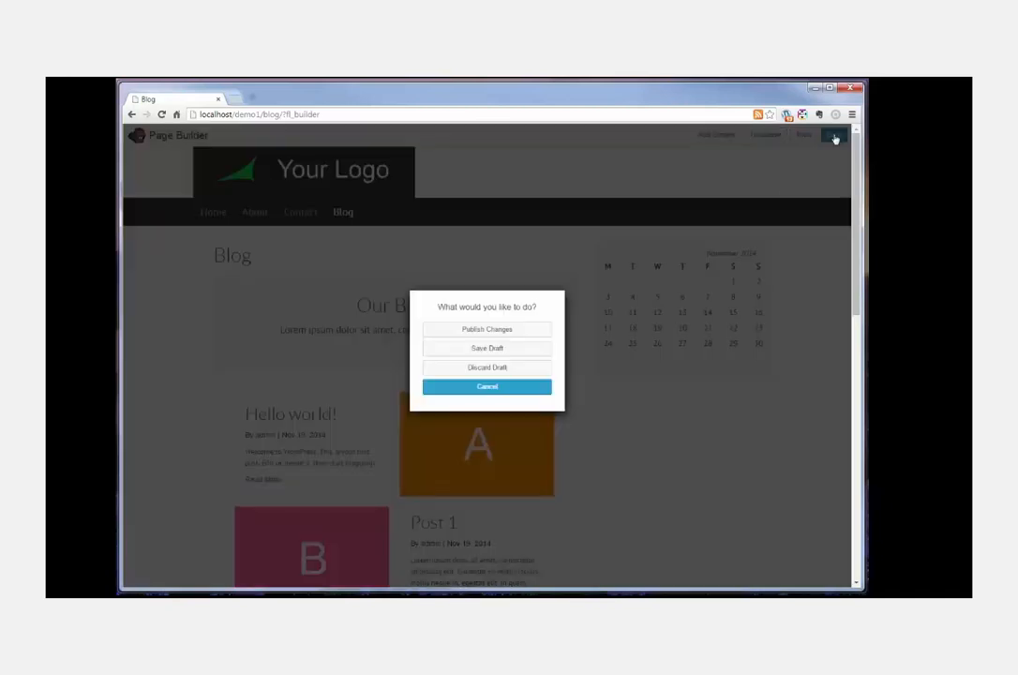
left_click(493, 329)
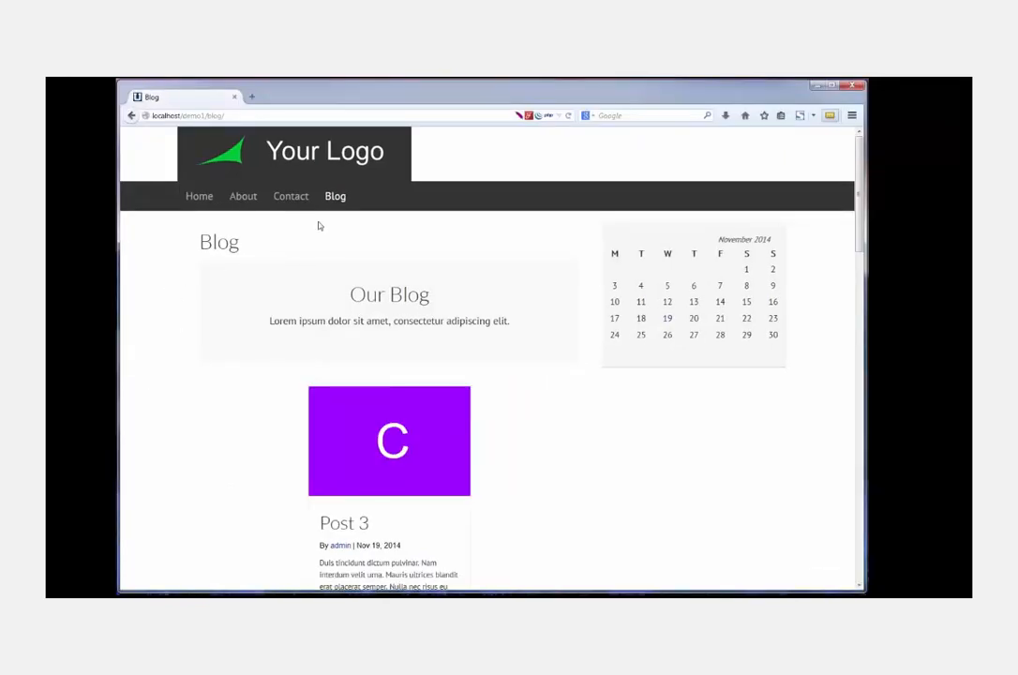
Step: Reload the Blog page in Firefox to examine the updated post grid, and view the Post 2 article
left_click(334, 200)
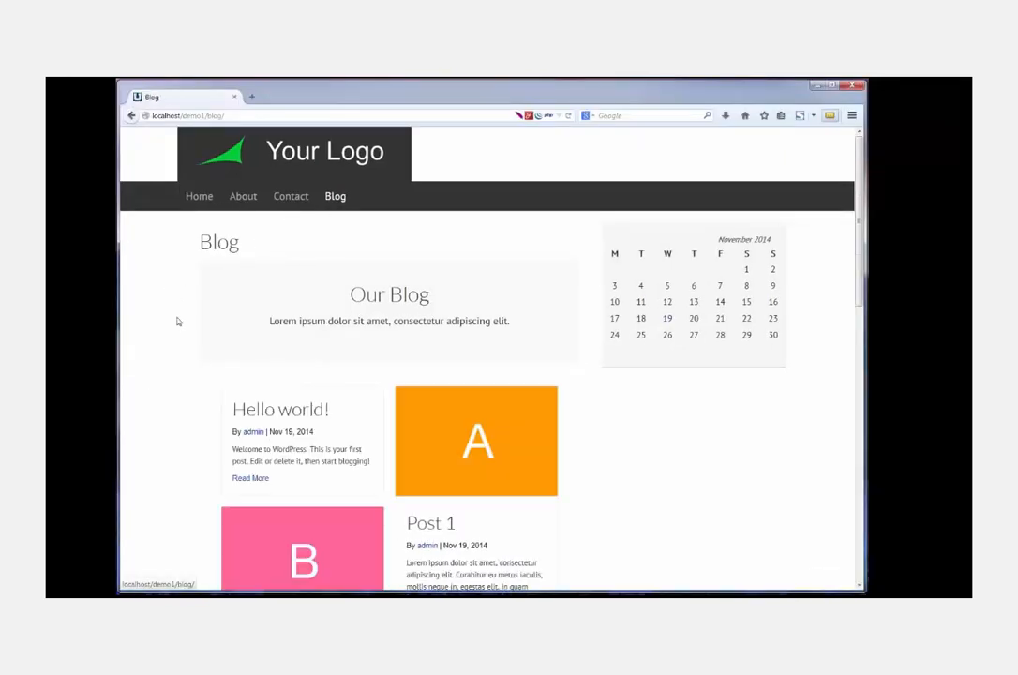
scroll(177, 321, "down", 3)
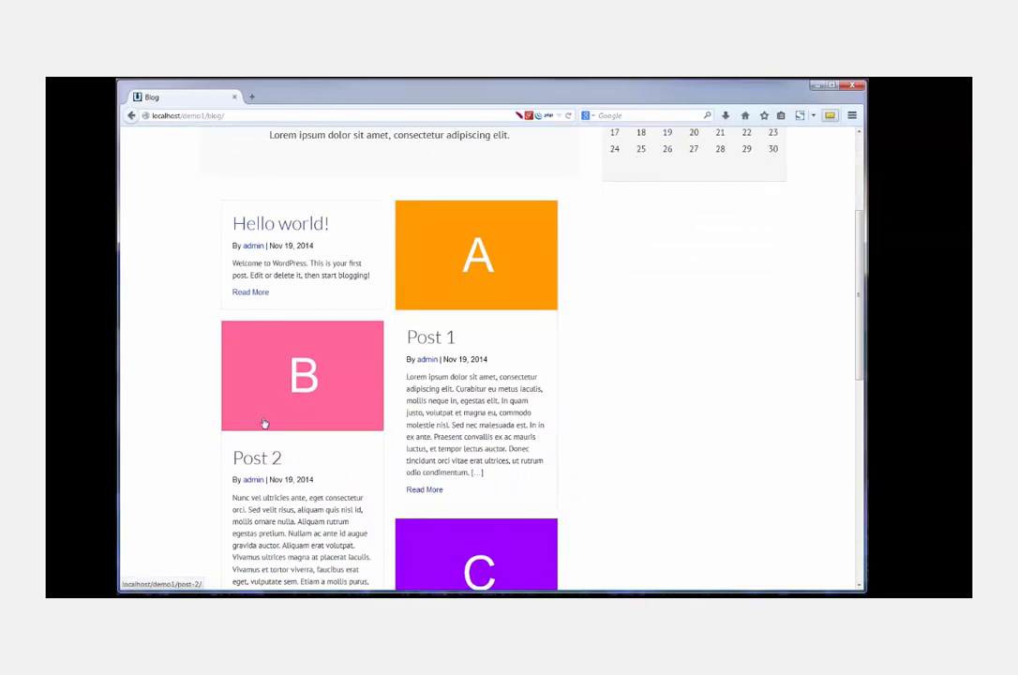
left_click(266, 458)
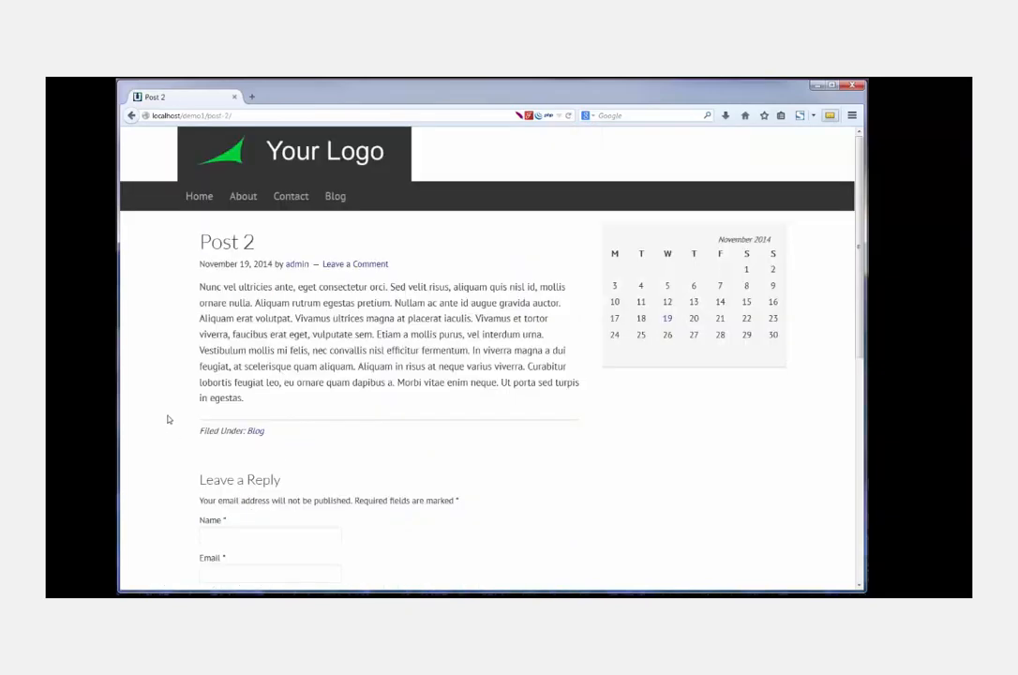
scroll(232, 338, "down", 3)
scroll(225, 337, "up", 4)
Step: Return to the site's home page and review its content sections
left_click(294, 153)
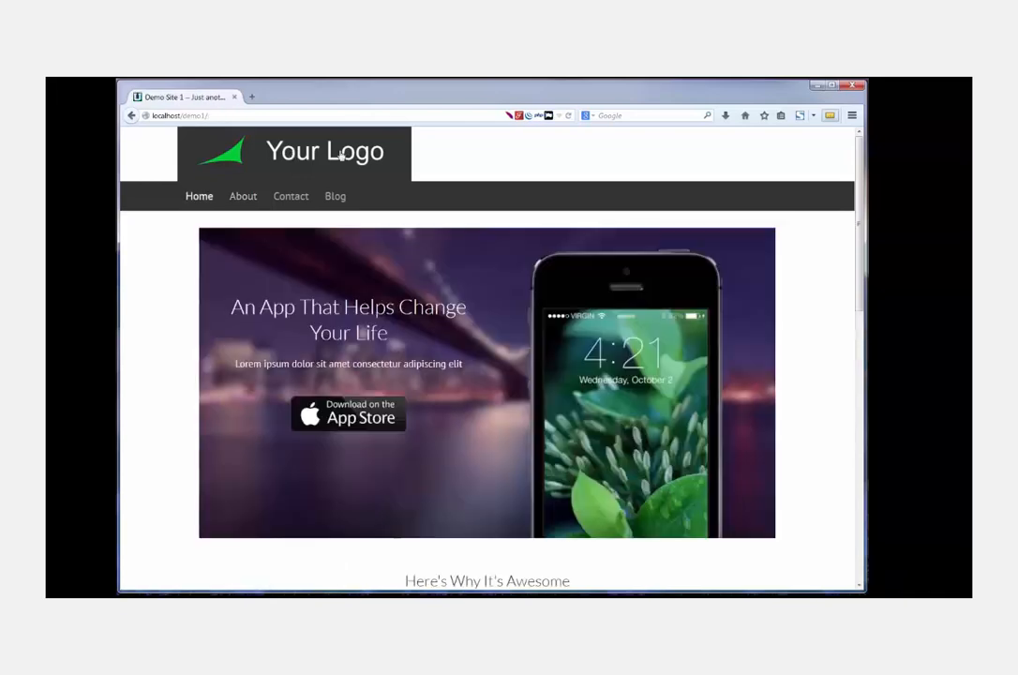
scroll(152, 281, "down", 5)
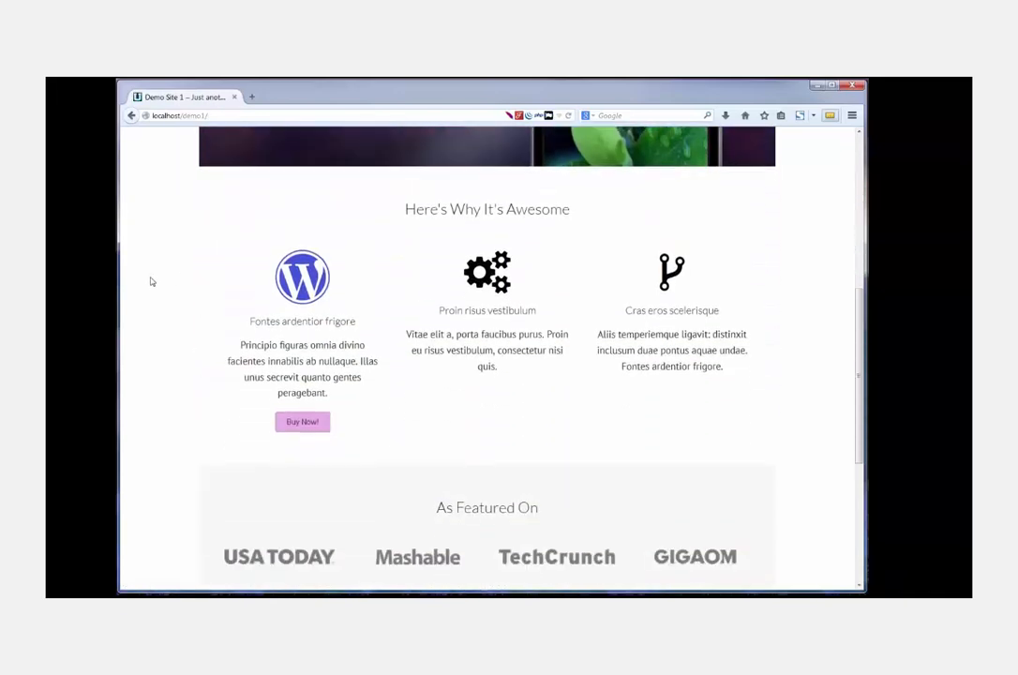
scroll(151, 281, "up", 5)
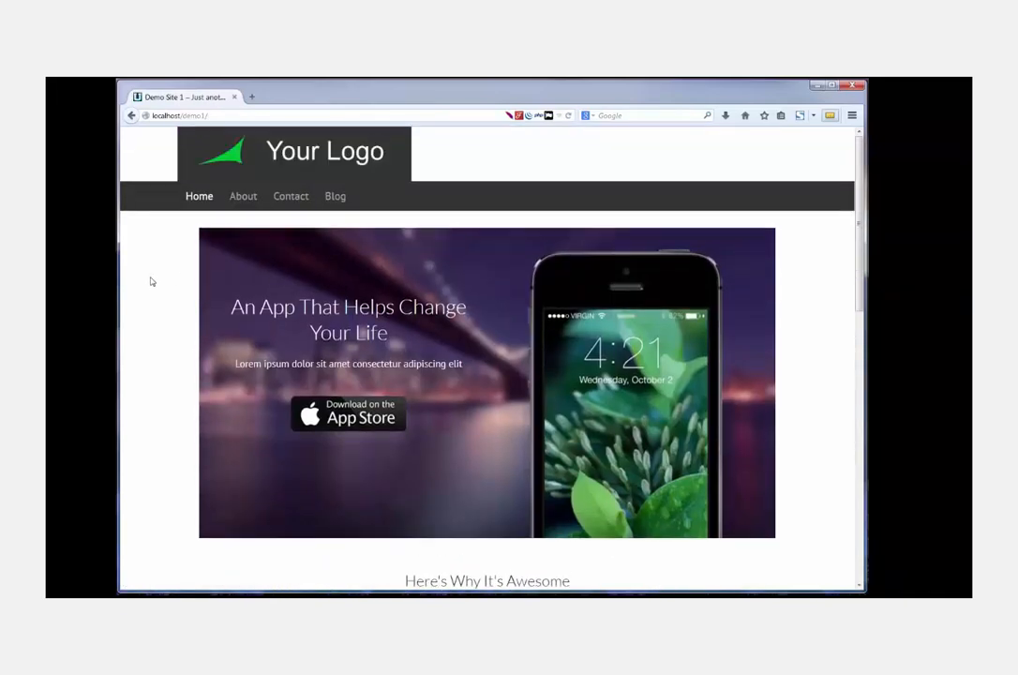